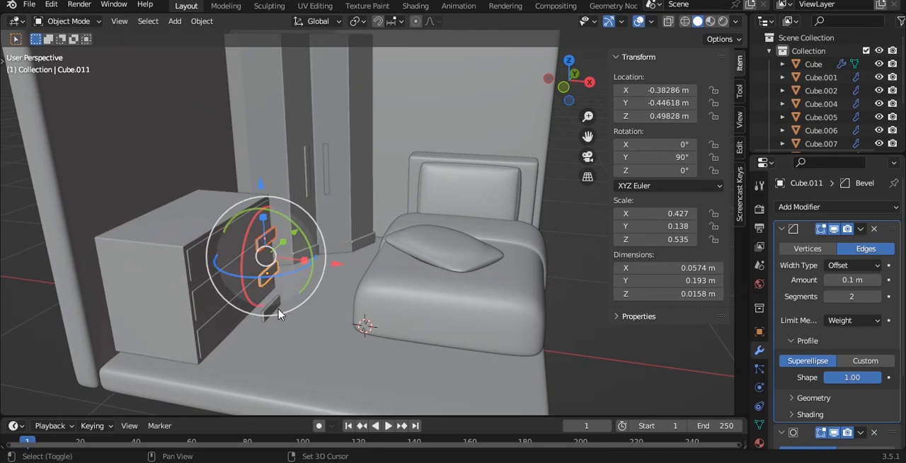
Step: Move the three drawer handles along X against the drawer fronts to about X -0.549 m, and save the file
scroll(329, 294, up, 3)
shift+middle_drag(205, 255, 343, 198)
key(g)
key(x)
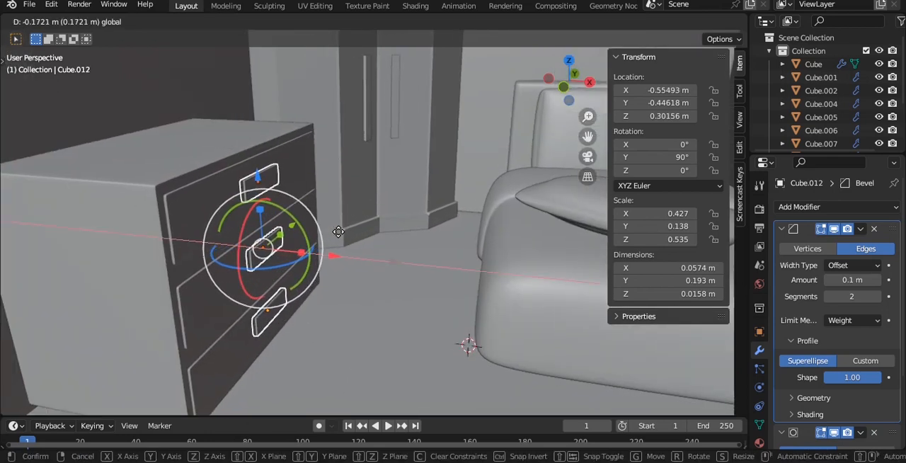
click(343, 212)
key(alt+a)
ctrl+scroll(330, 196, down, 4)
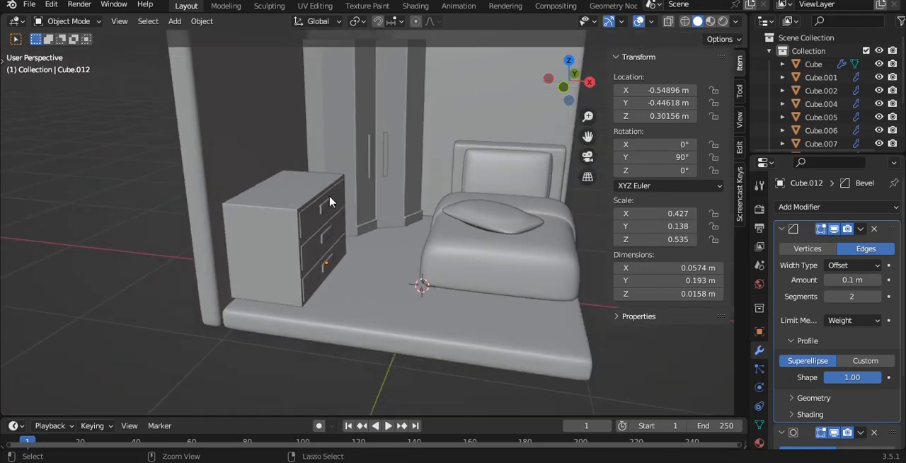
key(ctrl+s)
Step: Add a cube and scale it to about 0.341 along X and 0.497 along Z
middle_drag(337, 201, 395, 97)
key(shift+a)
mouse_move(395, 96)
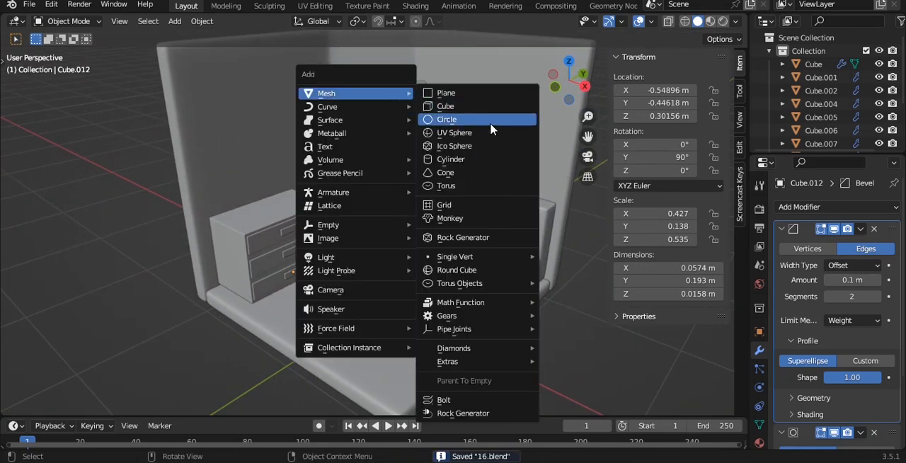
click(445, 107)
scroll(477, 121, down, 3)
key(s)
key(x)
click(425, 252)
key(s)
key(z)
click(407, 257)
Step: In front view, shrink the cube to about 0.406 × 1.19 × 0.591 m and place it against the side wall above the drawers
key(grave)
click(429, 246)
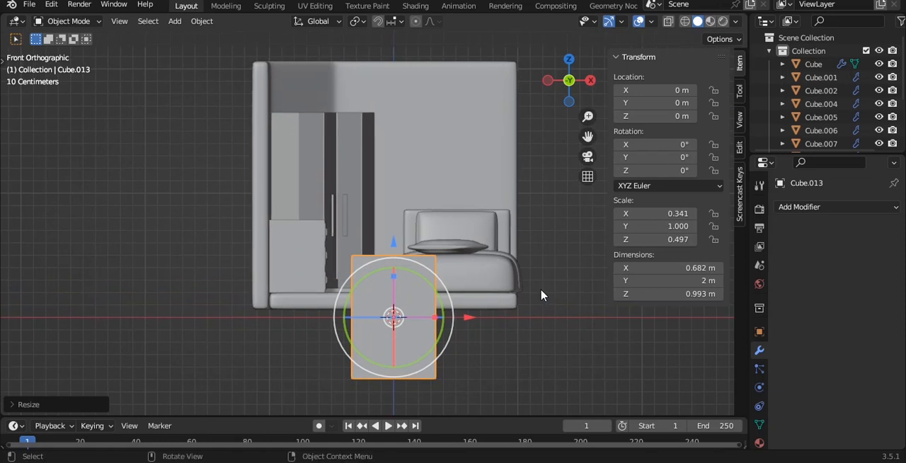
key(g)
click(452, 113)
key(s)
click(382, 117)
key(g)
click(421, 73)
Step: Slide the wall box along Y to about -0.297 m so it sits over the chest of drawers
middle_drag(421, 74, 372, 95)
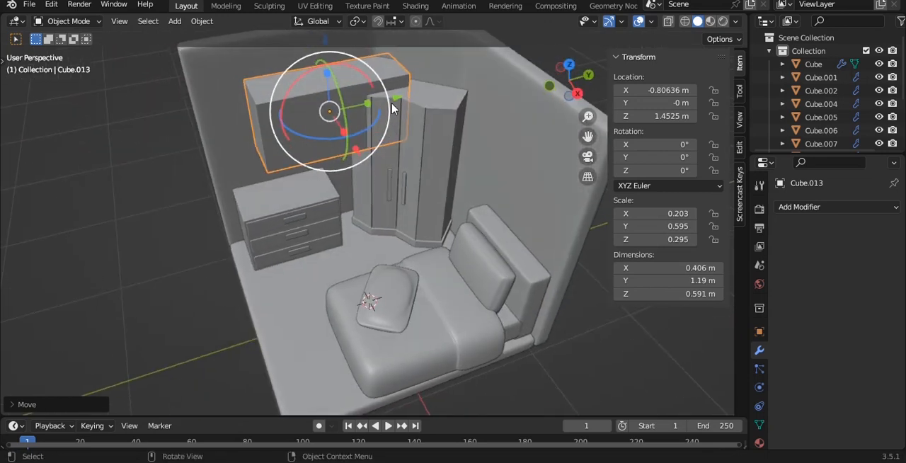
key(g)
key(y)
click(355, 96)
Step: In right view, shorten the wall box to about 0.917 m by moving its wardrobe-side vertices along Y
key(grave)
click(364, 96)
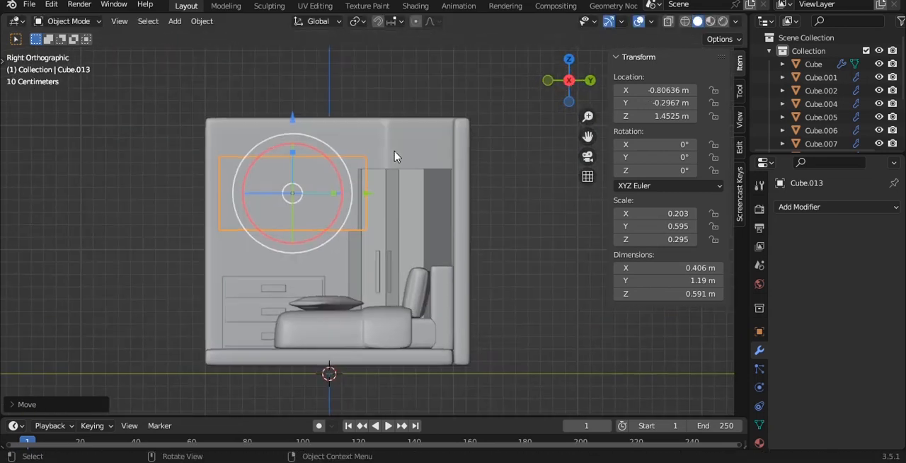
key(Tab)
key(alt+z)
drag(347, 87, 442, 290)
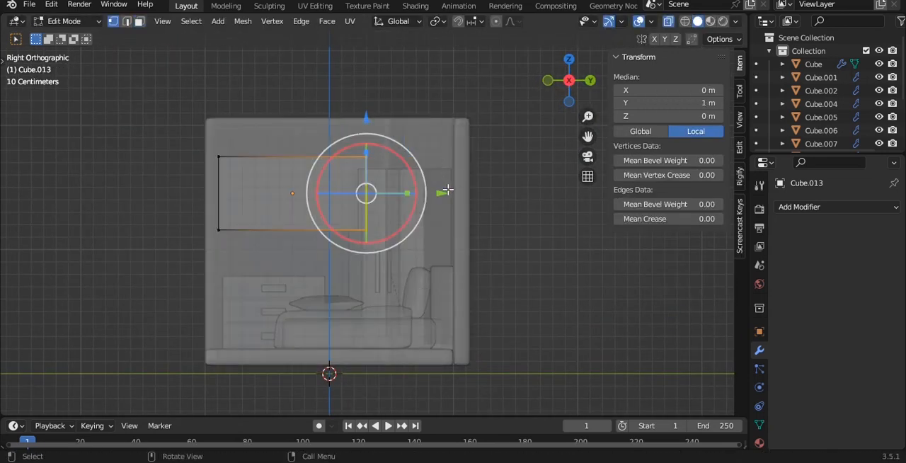
key(g)
key(y)
click(404, 192)
middle_drag(404, 192, 353, 201)
key(Tab)
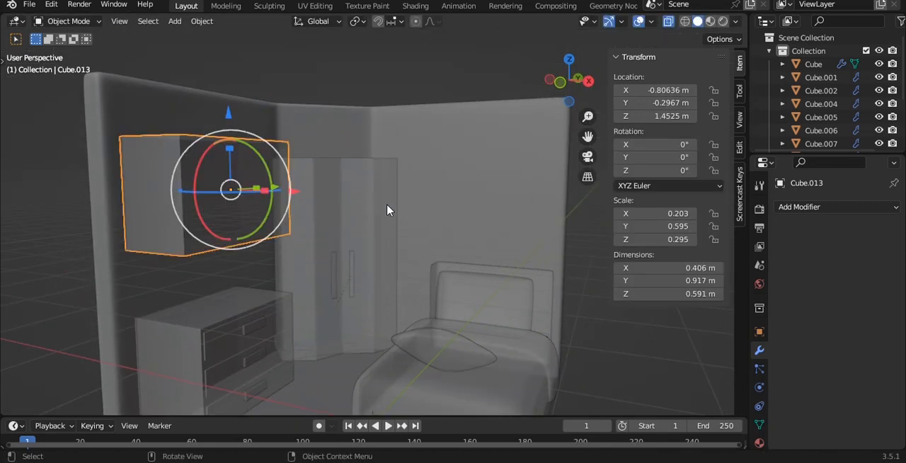
Step: Reduce the wall box's depth to about 0.254 m by moving its room-side vertices toward the wall
click(658, 350)
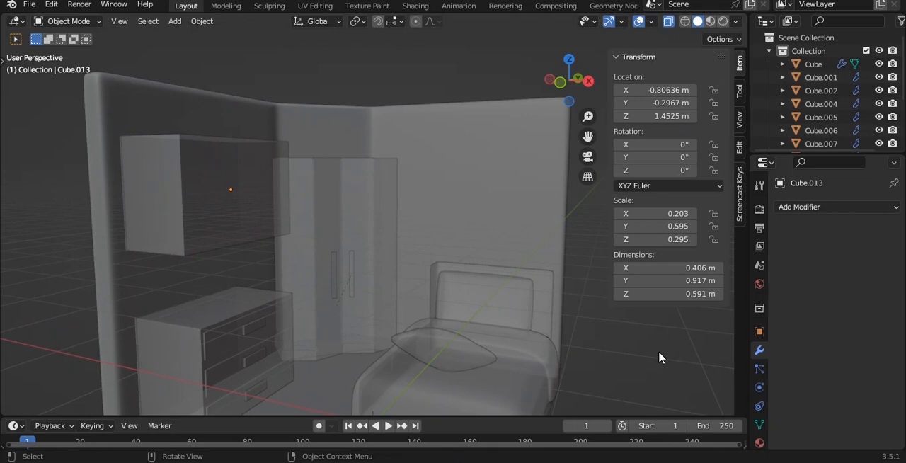
key(ctrl+z)
drag(305, 155, 353, 279)
click(215, 180)
key(alt+z)
middle_drag(242, 150, 421, 186)
key(Tab)
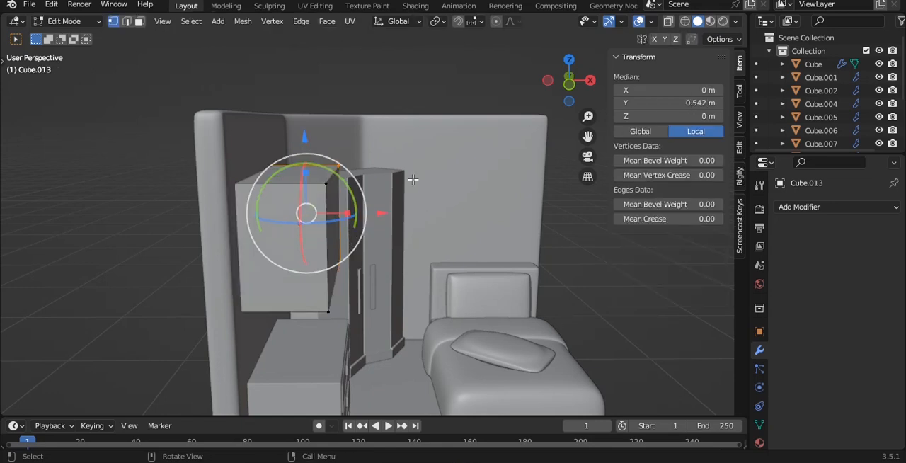
key(alt+z)
drag(304, 130, 395, 369)
key(alt+z)
drag(405, 227, 369, 220)
middle_drag(368, 220, 360, 168)
Step: Apply the wall box's scale and inset its room-facing face by about 0.04 m
scroll(322, 178, up, 2)
key(Tab)
key(ctrl+a)
click(306, 225)
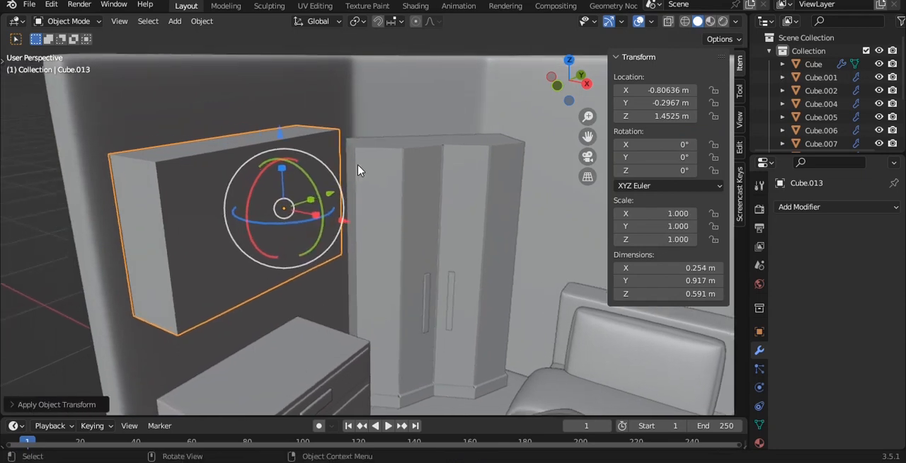
key(Tab)
key(3)
key(i)
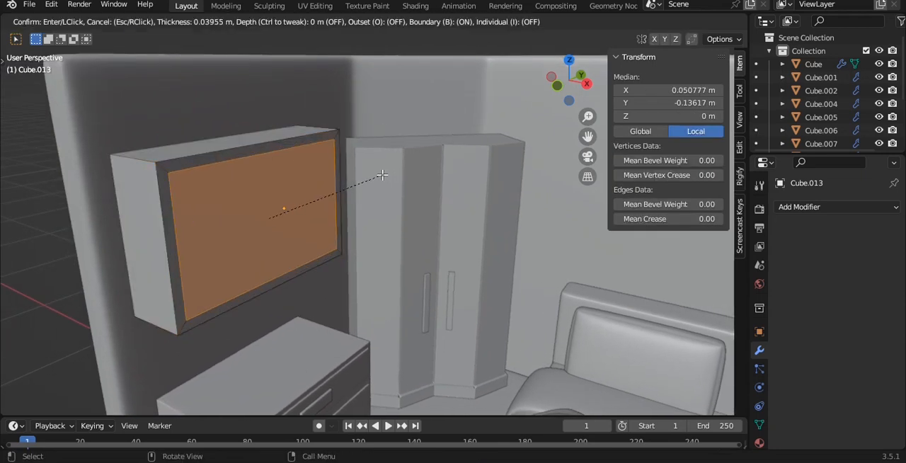
click(382, 174)
Step: Extrude the inset face about 0.215 m inward to hollow the wall box into a shelf
key(KP_1)
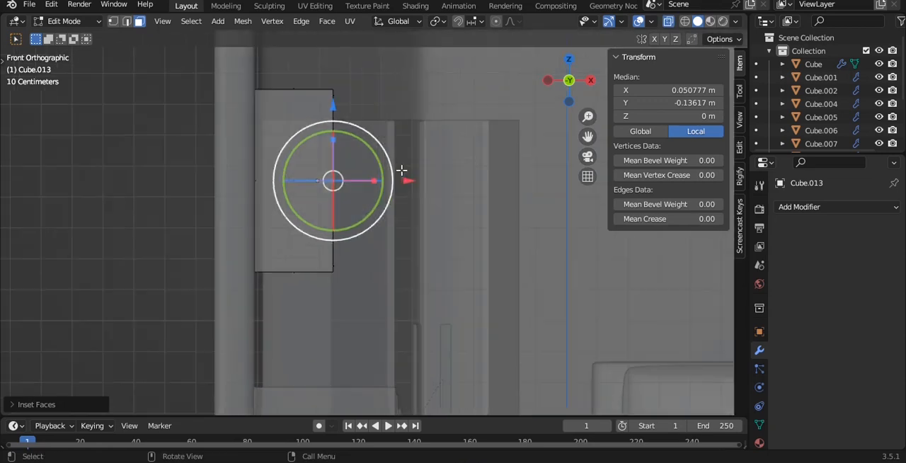
key(e)
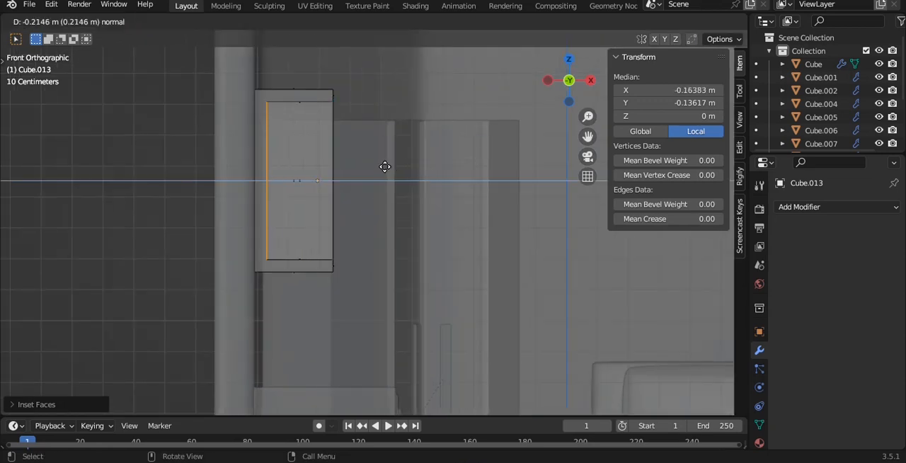
click(385, 166)
middle_drag(384, 167, 287, 157)
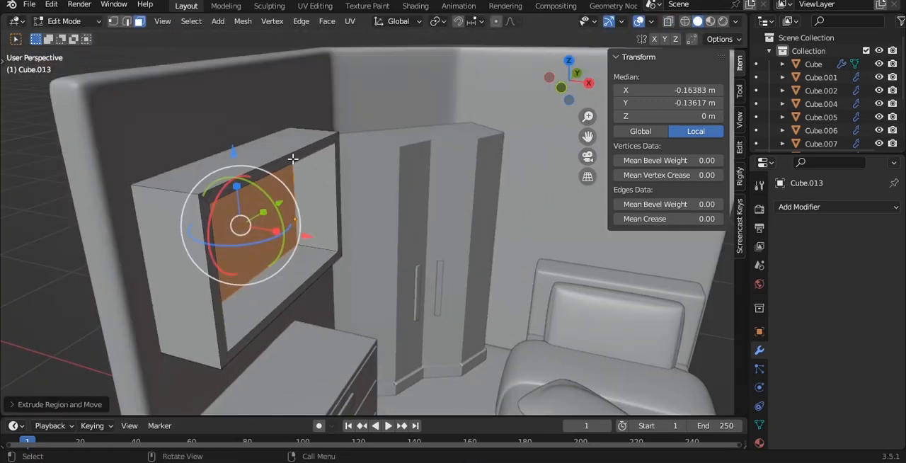
Step: Set the mean bevel weight of all the shelf's edges to 1.00
key(Tab)
key(Tab)
key(a)
key(2)
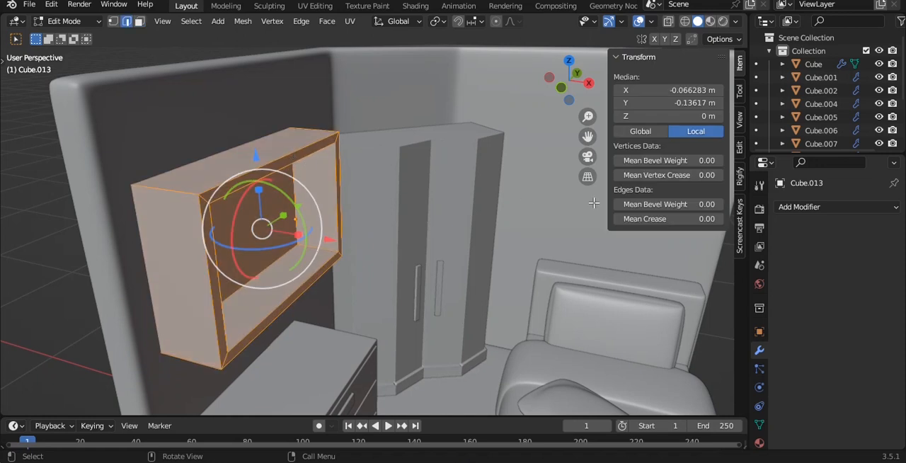
drag(691, 202, 736, 202)
shift+middle_drag(273, 180, 314, 194)
scroll(313, 194, up, 1)
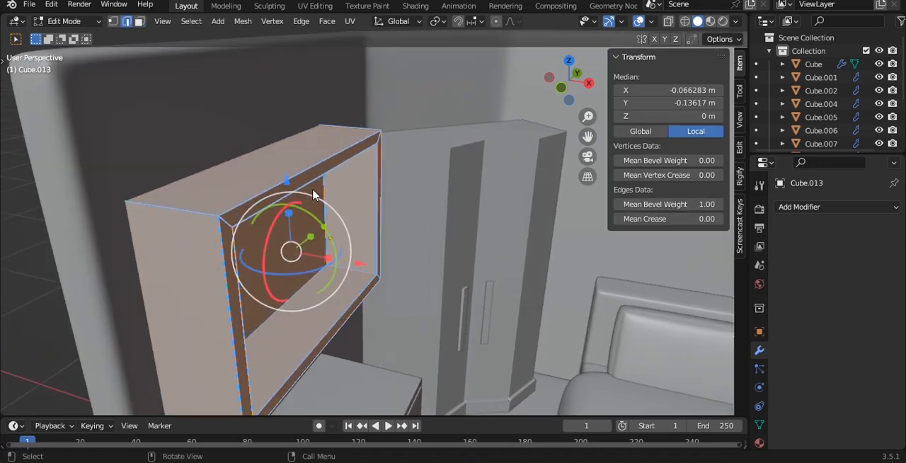
Step: Add a Bevel modifier to the shelf with 2 segments and the limit method Weight, applying the shelf's scale as well
click(817, 209)
key(Tab)
click(828, 208)
click(648, 263)
key(ctrl+a)
click(319, 148)
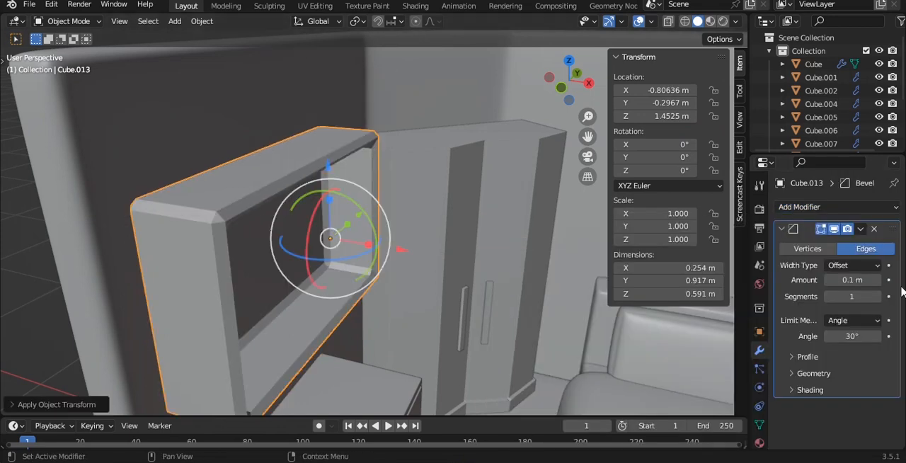
click(878, 297)
click(877, 321)
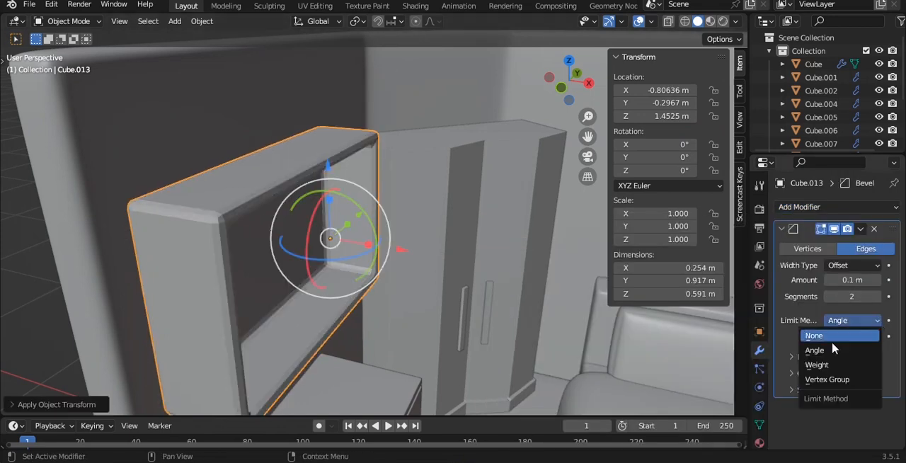
click(830, 365)
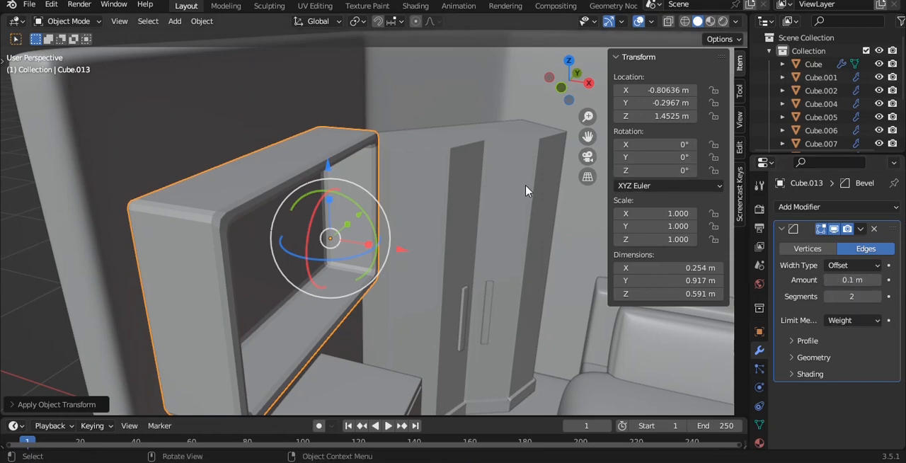
key(Tab)
key(alt+a)
key(Tab)
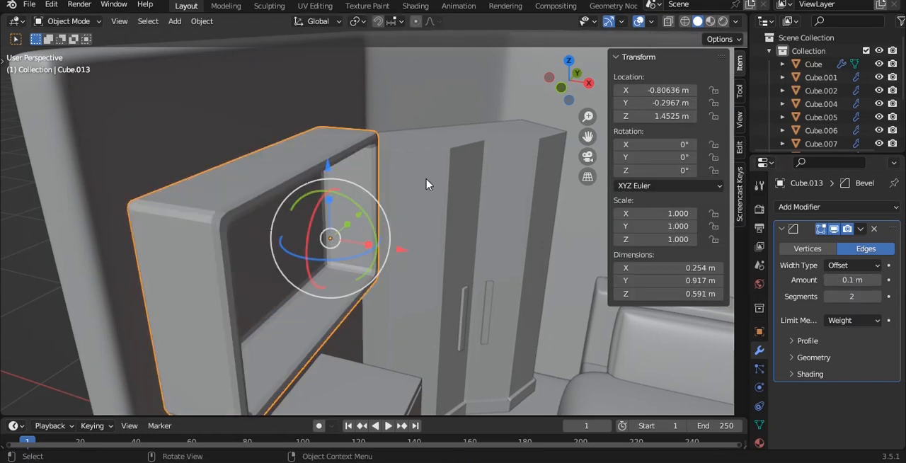
Step: Add a level 3 subdivision surface to the shelf and set its bevel profile shape to 1.00
key(ctrl+3)
middle_drag(426, 184, 411, 161)
click(814, 343)
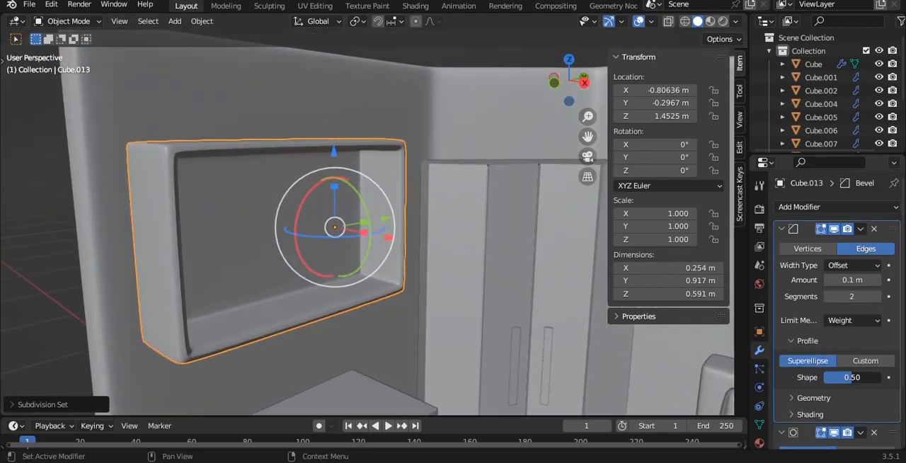
drag(852, 377, 877, 377)
Step: Apply Shade Auto Smooth to the shelf and save the file
middle_drag(397, 213, 340, 206)
right_click(339, 206)
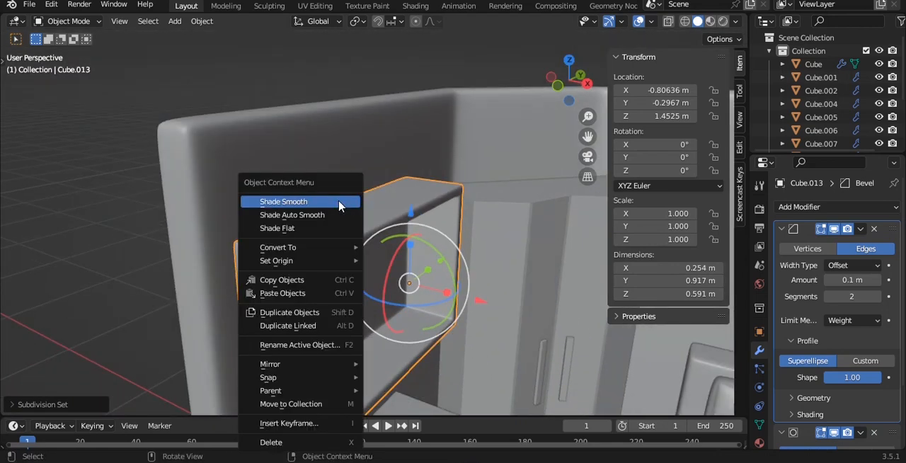
click(318, 217)
scroll(447, 190, down, 2)
alt+drag(447, 190, 404, 163)
scroll(404, 142, down, 1)
click(405, 115)
scroll(401, 137, down, 2)
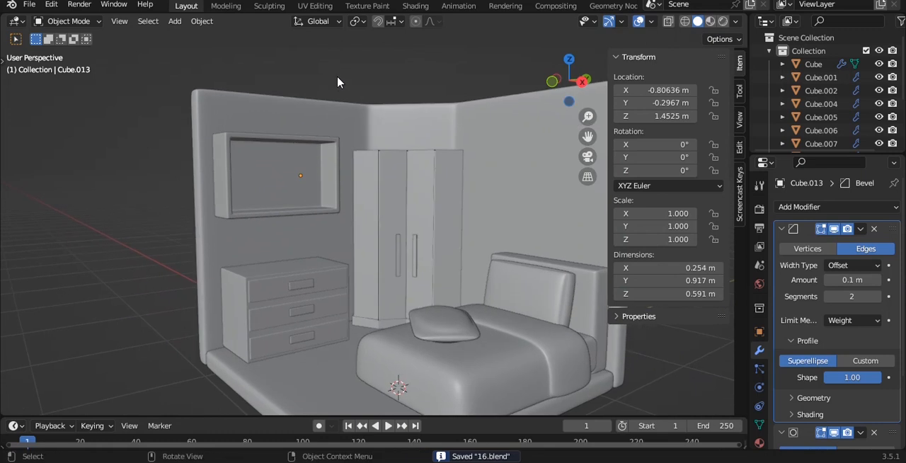
Step: Scale the shelf along Z to a height of about 0.46 m and save the file
middle_drag(348, 106, 368, 101)
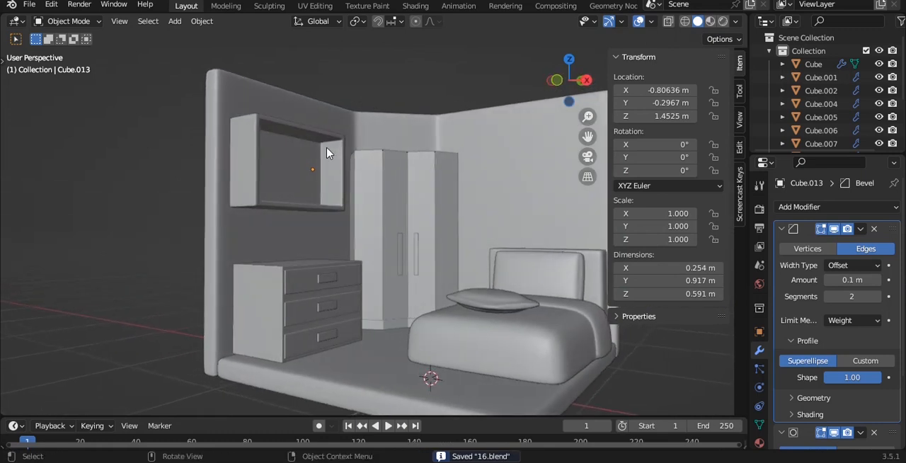
click(327, 152)
key(s)
key(z)
click(382, 124)
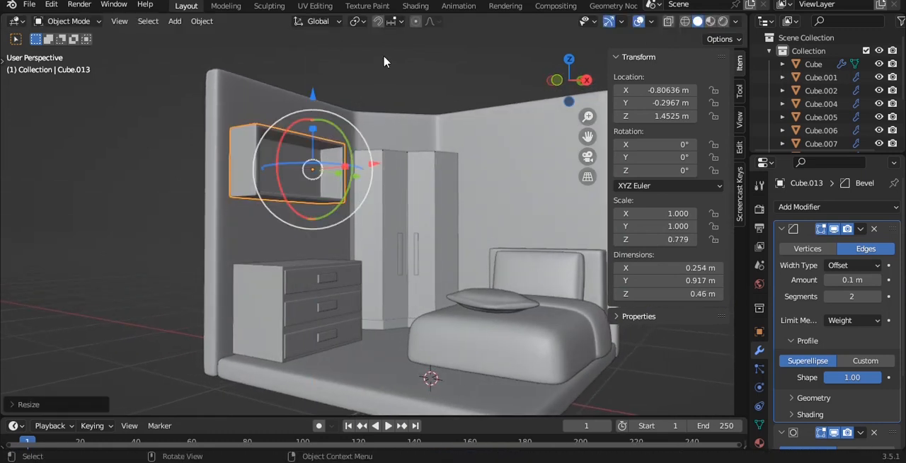
click(384, 63)
middle_drag(384, 63, 368, 128)
key(ctrl+s)
Step: Add a cube and scale it to about 0.716 × 0.338 × 0.89 m as the base block for a book
key(shift+a)
mouse_move(366, 130)
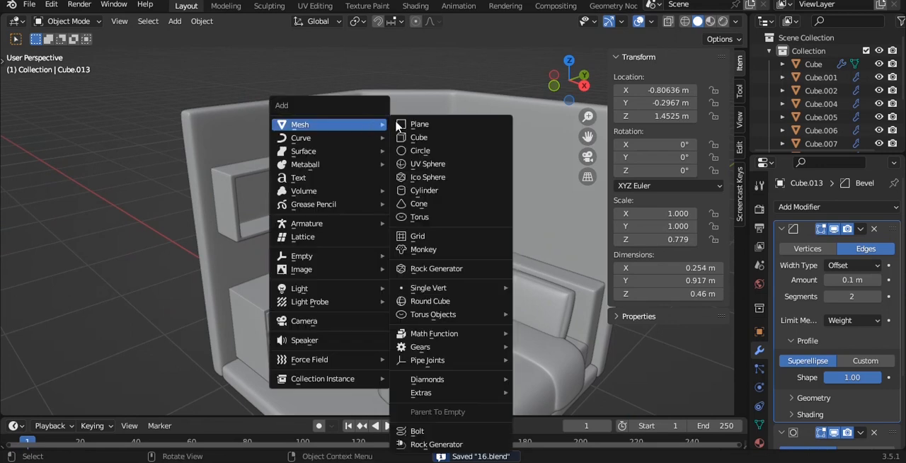
click(419, 137)
scroll(436, 143, down, 5)
key(s)
key(x)
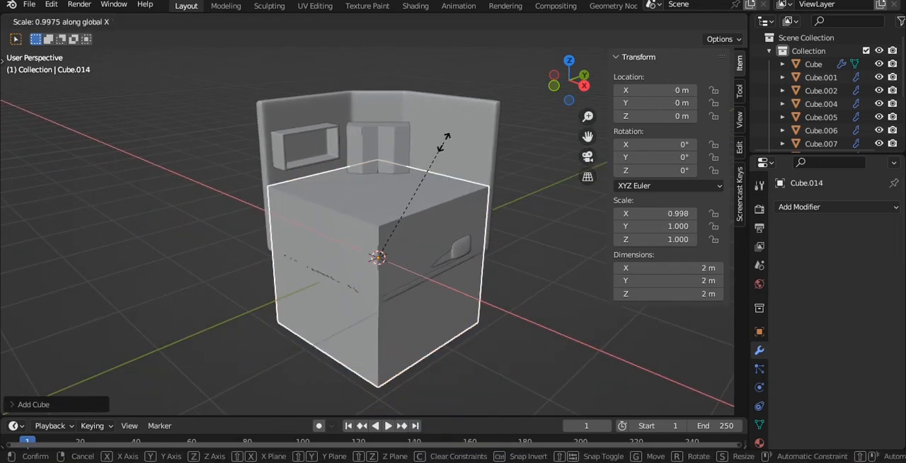
click(385, 213)
key(s)
key(y)
click(385, 247)
key(s)
key(z)
click(421, 244)
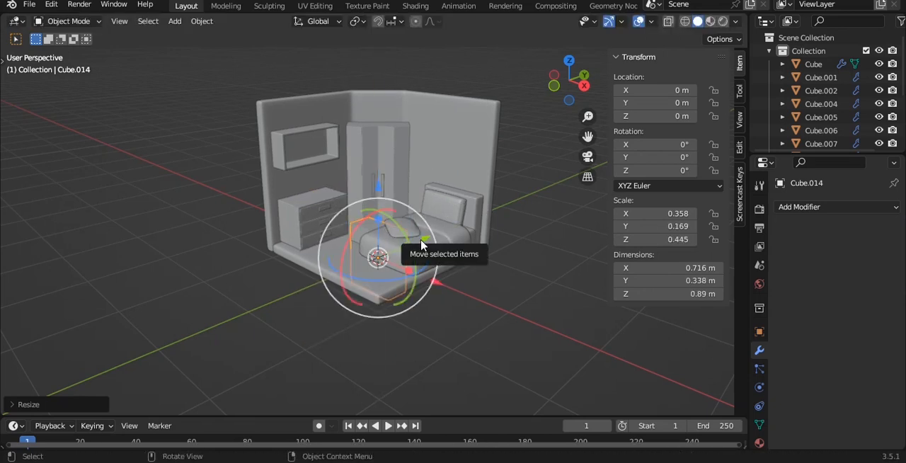
Step: Isolate the book block, thin it along Y to about 0.186 m and apply its scale
key(KP_Divide)
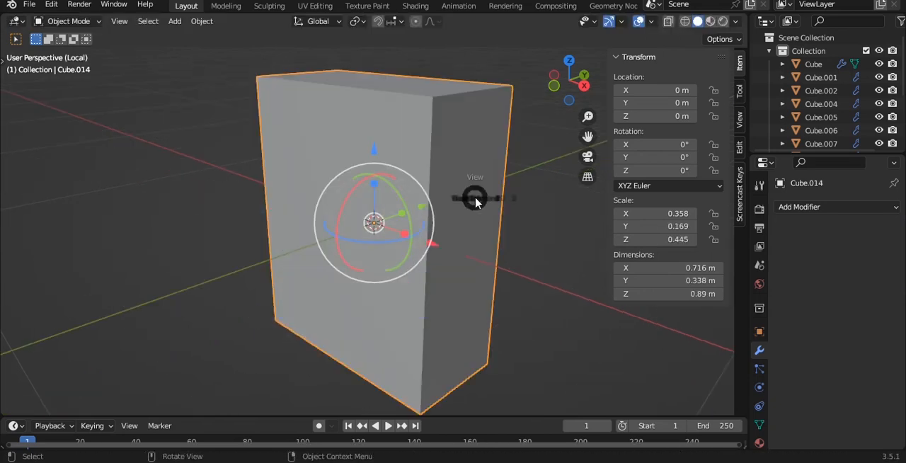
click(475, 127)
key(s)
key(y)
click(437, 182)
middle_drag(437, 182, 343, 169)
key(ctrl+a)
click(365, 128)
Step: Select the block's narrow page-side faces, leaving out the spine, and inset them together by about 0.02 m
key(Tab)
click(340, 172)
key(3)
click(322, 164)
shift+click(362, 218)
middle_drag(364, 318, 354, 205)
middle_drag(326, 303, 449, 174)
key(i)
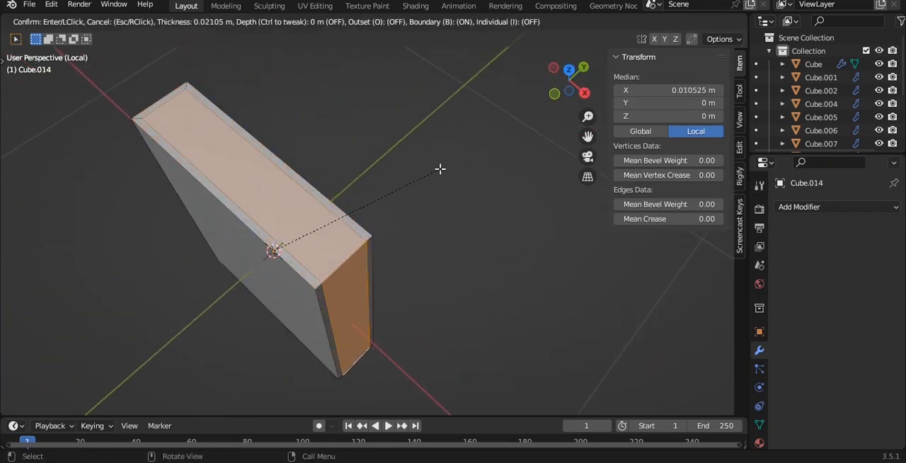
click(440, 168)
Step: Extrude the inset faces slightly inward along their normals to recess the pages between the covers
key(alt+e)
click(440, 181)
click(440, 183)
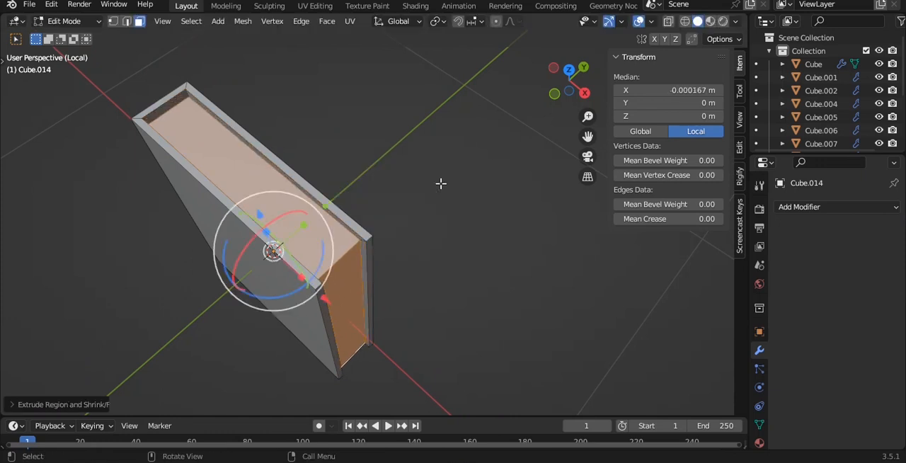
key(Tab)
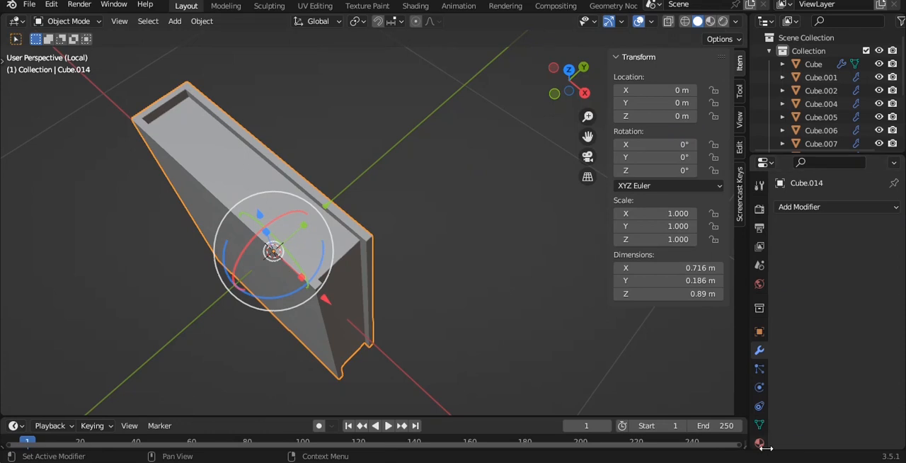
Step: Create a material for the book and a second new material in an additional slot
click(760, 443)
click(829, 264)
key(Tab)
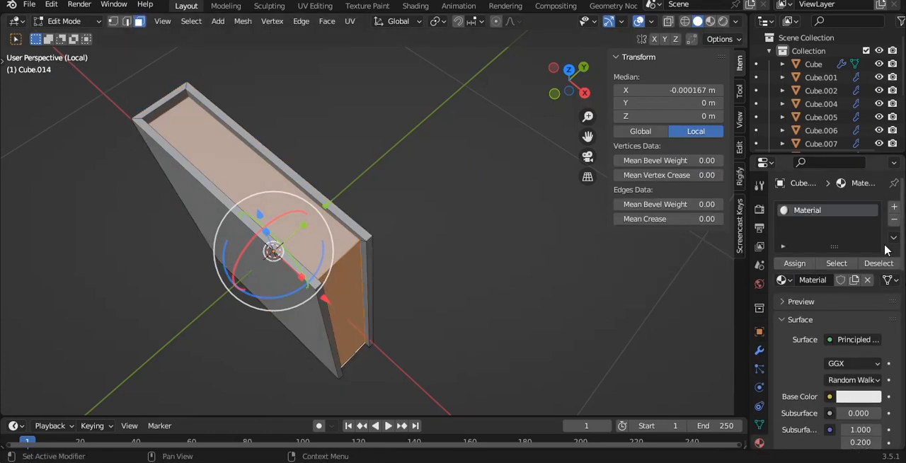
click(894, 207)
click(829, 303)
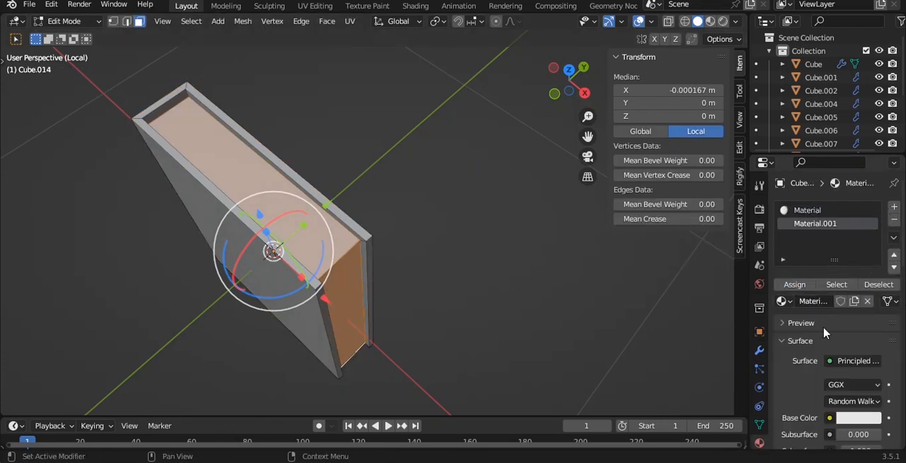
Step: Leave mesh editing and give the book's first material a light red base colour
click(854, 418)
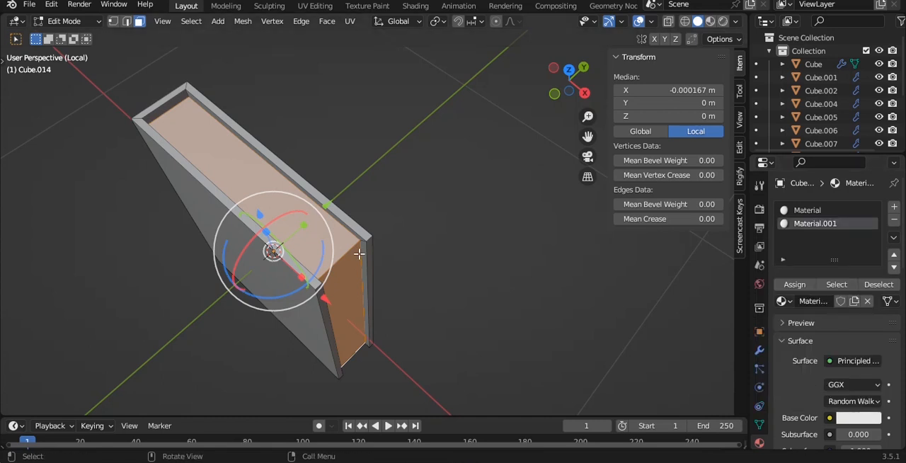
key(Tab)
middle_drag(387, 196, 357, 200)
click(825, 209)
click(869, 402)
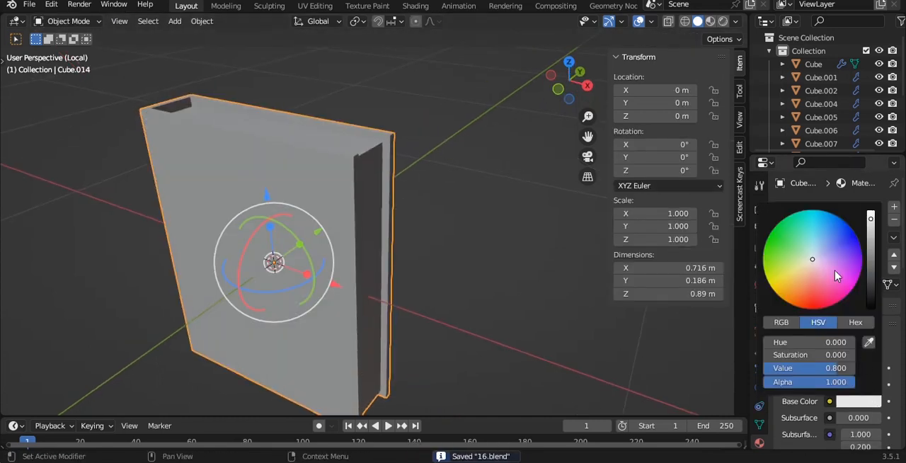
drag(812, 260, 813, 285)
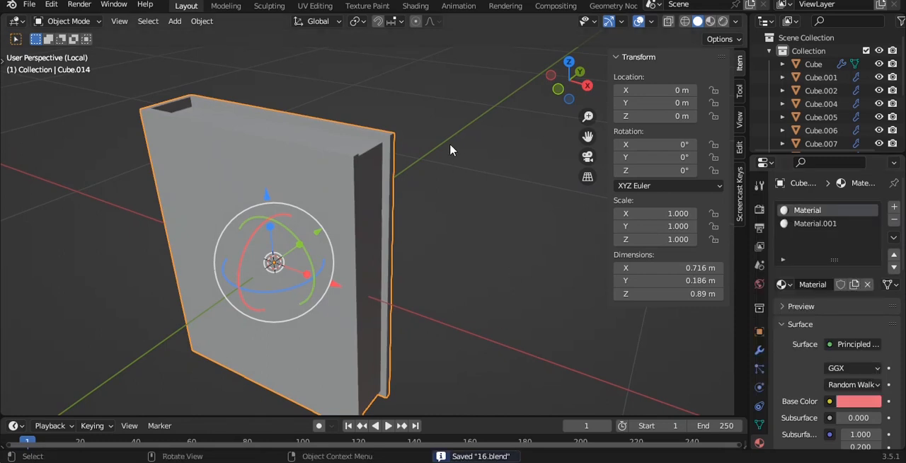
Step: Apply the book's scale and set the mean bevel weight of all its edges to 1.00
scroll(450, 145, down, 2)
middle_drag(450, 145, 496, 177)
scroll(487, 152, up, 1)
key(ctrl+a)
click(486, 153)
key(Tab)
key(alt+a)
key(a)
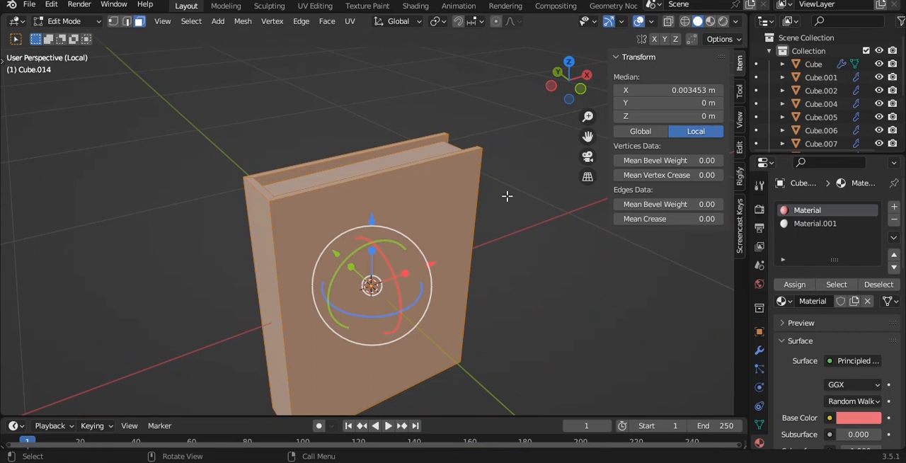
key(2)
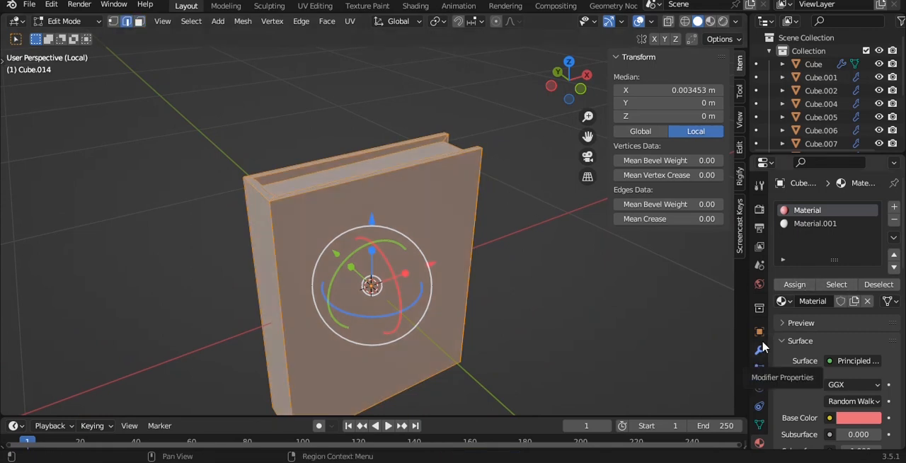
drag(686, 203, 715, 203)
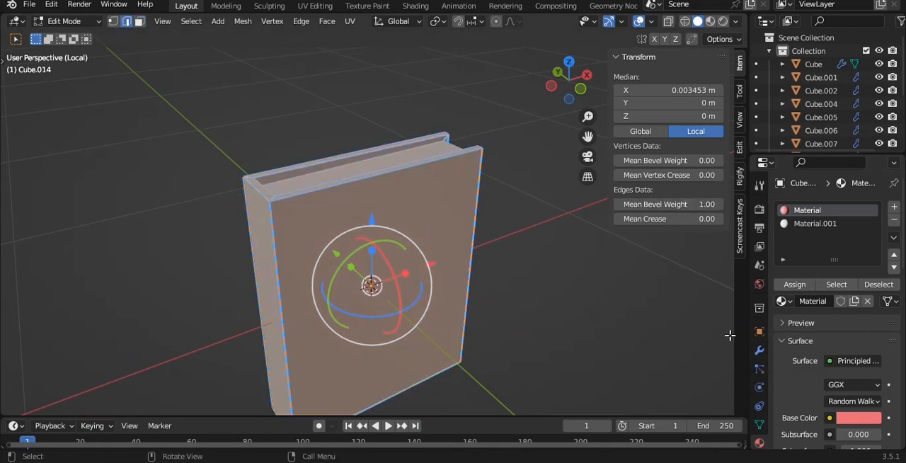
Step: Add a Bevel modifier to the book with 2 segments and the limit method Weight, reapplying its transform
click(759, 352)
click(796, 207)
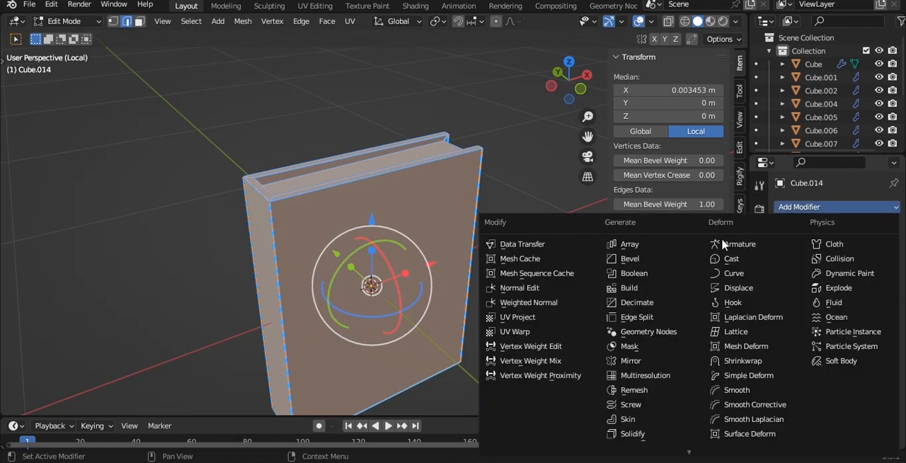
click(665, 259)
scroll(319, 175, up, 4)
key(Tab)
key(ctrl+a)
click(334, 116)
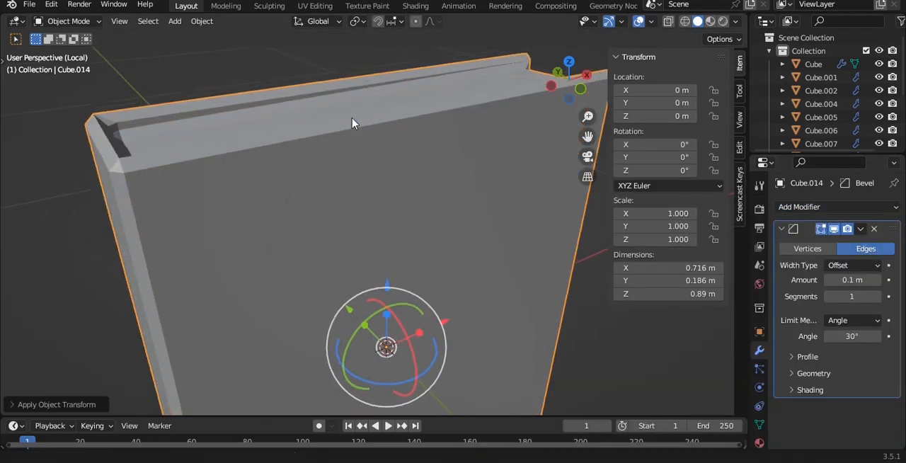
click(877, 298)
click(875, 322)
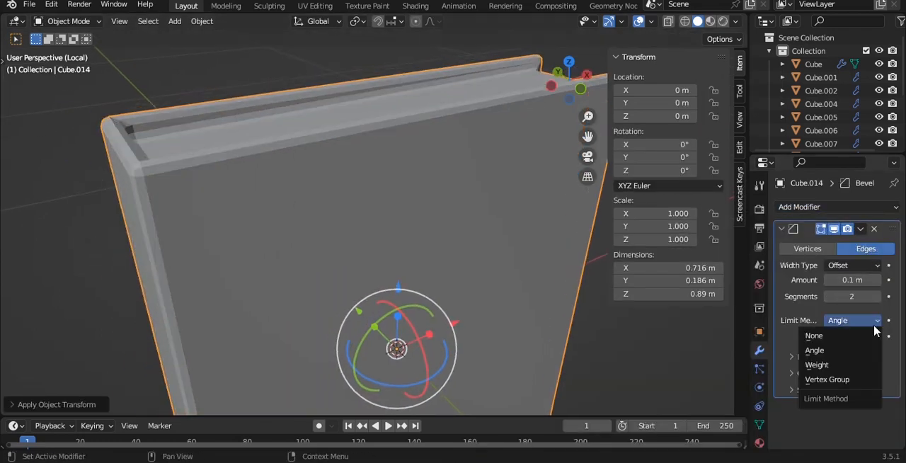
click(822, 365)
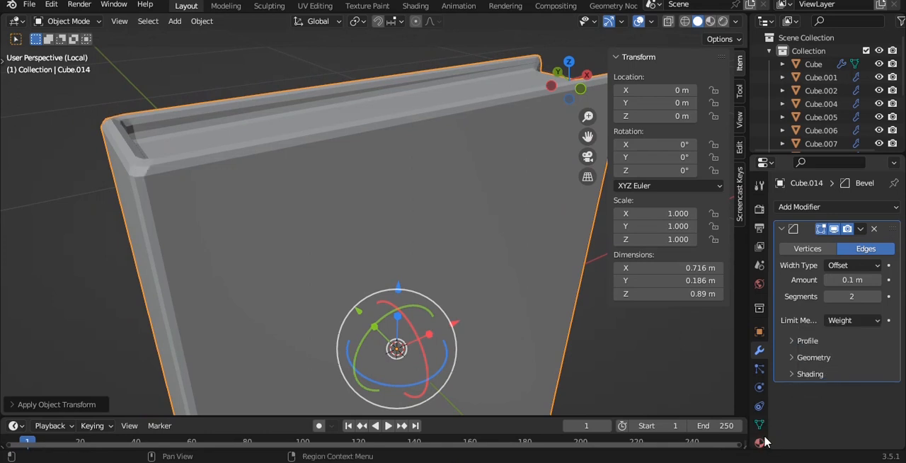
Step: Add a level 3 subdivision surface to the book and shade it smooth
key(ctrl+3)
middle_drag(276, 137, 378, 166)
right_click(378, 166)
click(380, 165)
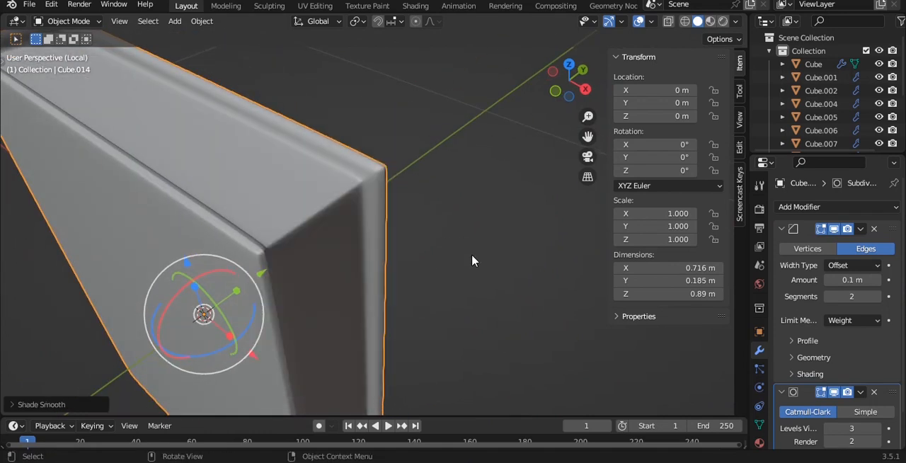
Step: Raise the bevel profile shape of the book to about 0.98 and save the file
scroll(472, 256, up, 1)
click(822, 345)
drag(846, 380, 881, 380)
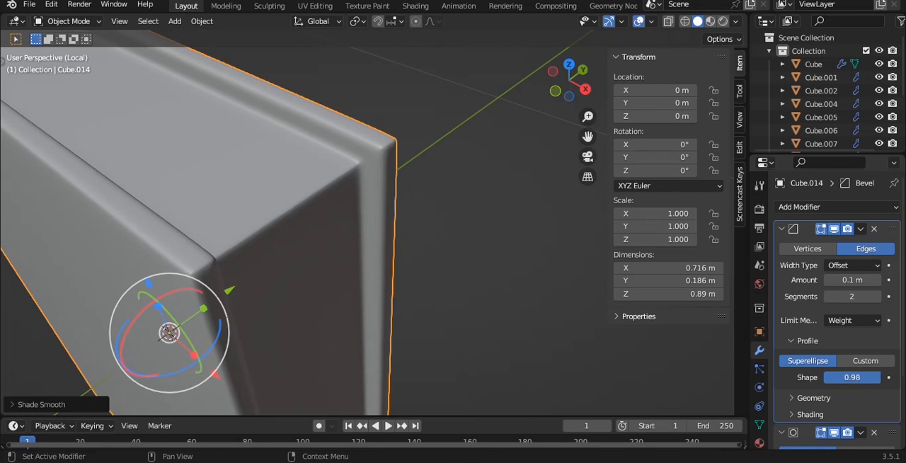
scroll(417, 255, down, 3)
click(408, 206)
alt+drag(408, 206, 450, 142)
key(ctrl+s)
Step: Leave the isolated view and move the book up in front view to about X -0.45 m, Z 1.49 m
scroll(450, 141, down, 4)
alt+drag(350, 142, 417, 169)
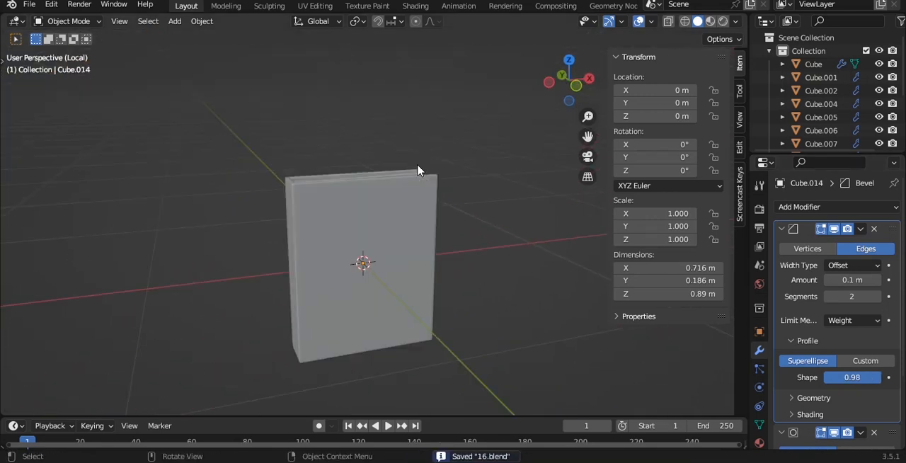
key(KP_Divide)
scroll(400, 205, down, 2)
scroll(419, 244, up, 3)
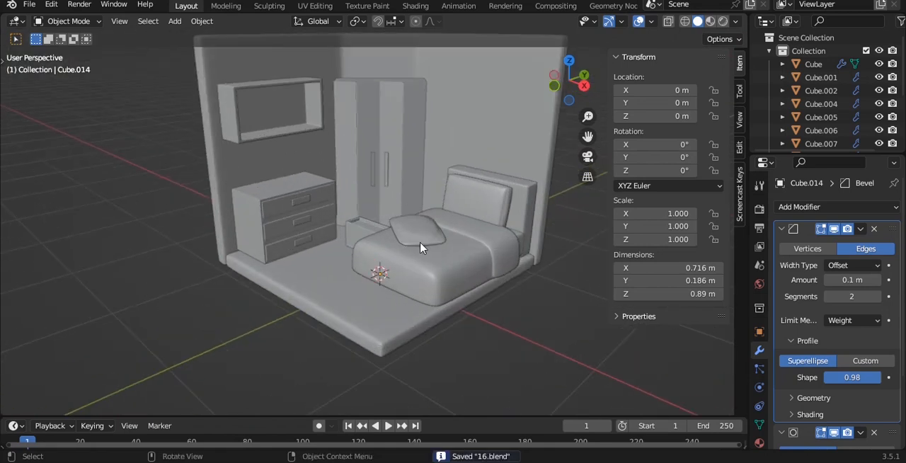
key(alt+z)
click(359, 241)
key(alt+z)
key(grave)
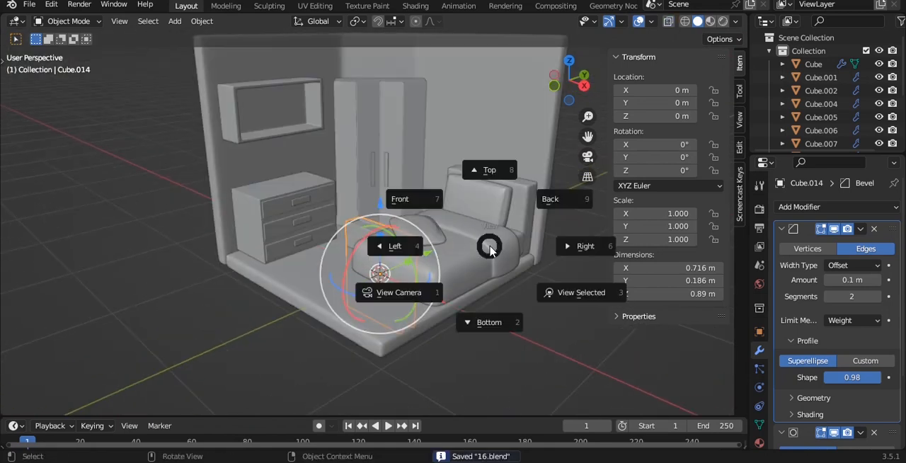
click(448, 222)
key(g)
click(453, 102)
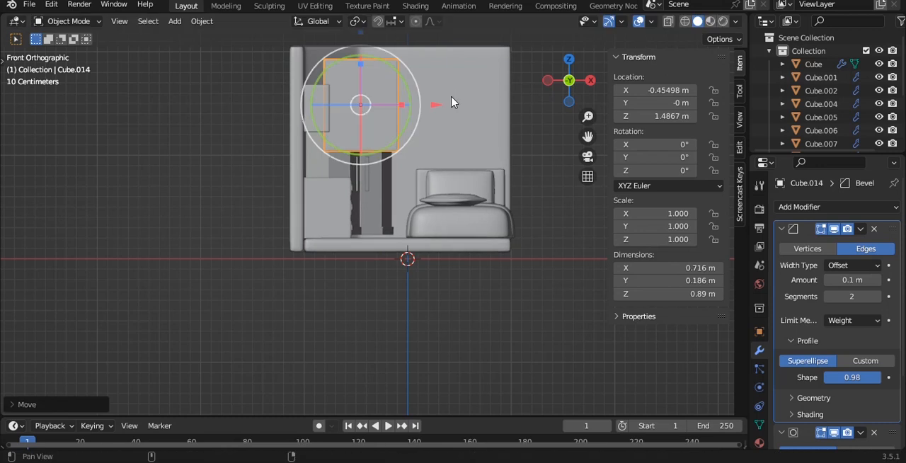
Step: Scale the book uniformly to about 0.389 and move it over the wall shelf, about X -0.80 m, Z 1.43 m
shift+middle_drag(455, 102, 469, 201)
key(s)
click(393, 198)
scroll(425, 226, up, 6)
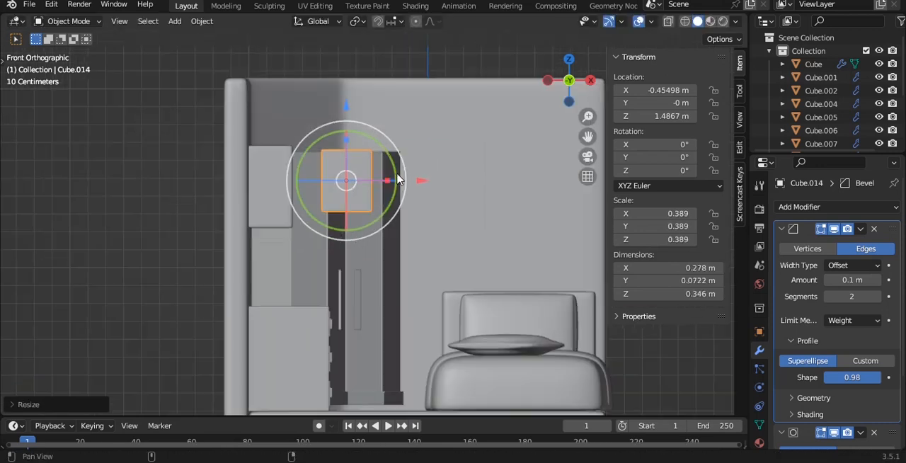
key(g)
click(307, 264)
Step: Shrink the book to a scale of about 0.306 along X and 0.335 along Z to suit the shelf
key(s)
key(x)
click(360, 254)
key(s)
key(z)
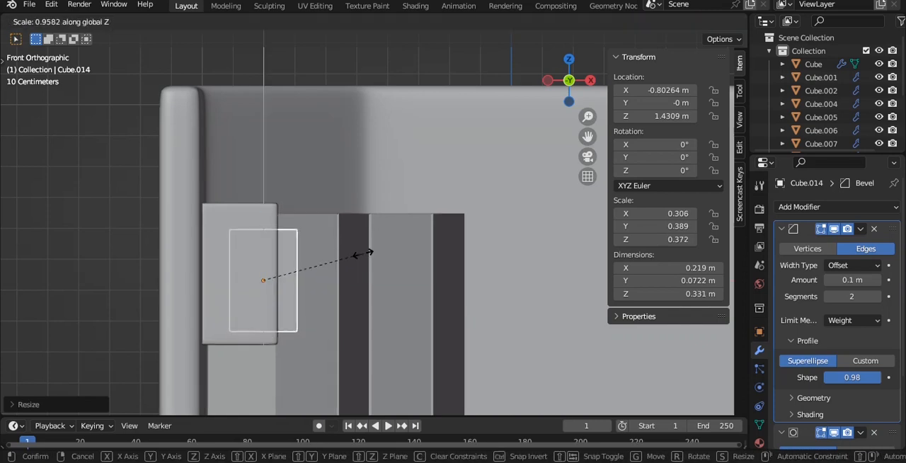
click(352, 253)
Step: Move the book sideways into the shelf opening, to about Y -0.135 m
middle_drag(352, 253, 263, 256)
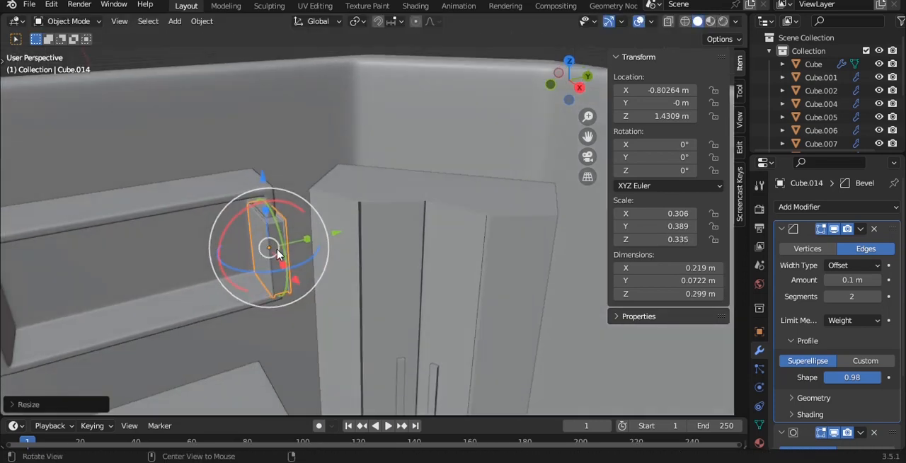
drag(338, 237, 301, 243)
key(grave)
click(374, 246)
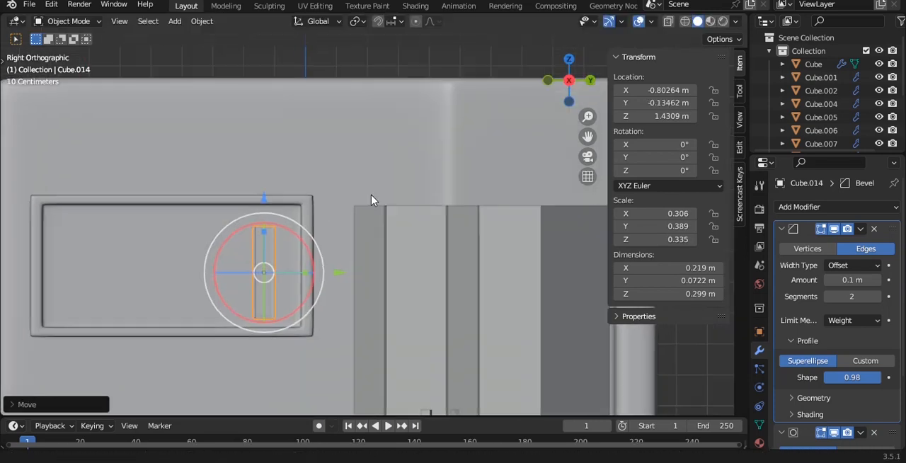
shift+middle_drag(316, 219, 392, 182)
Step: Isolate the wall shelf together with the book and save the file
click(394, 185)
key(KP_Divide)
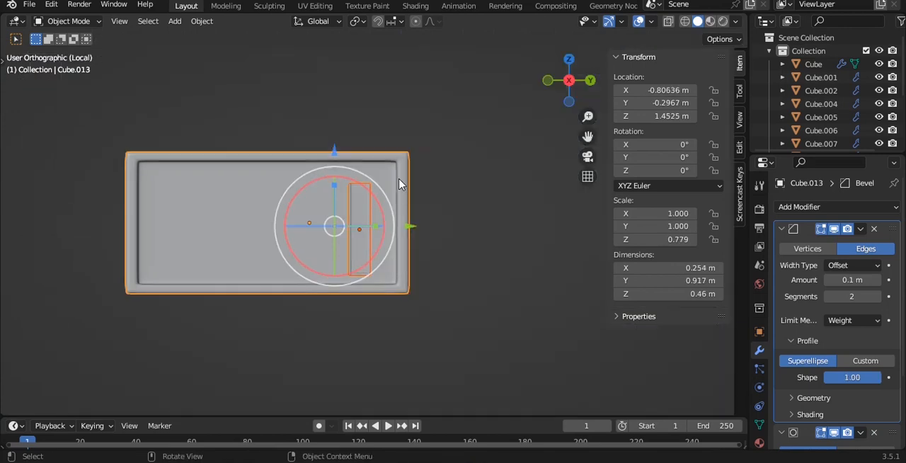
click(469, 135)
scroll(459, 194, up, 2)
shift+middle_drag(484, 204, 363, 205)
key(ctrl+s)
Step: Rotate the book 180° about Z and place it in the shelf's lower inner corner, about Y -0.053 m, Z 1.403 m
click(388, 215)
text(rz180)
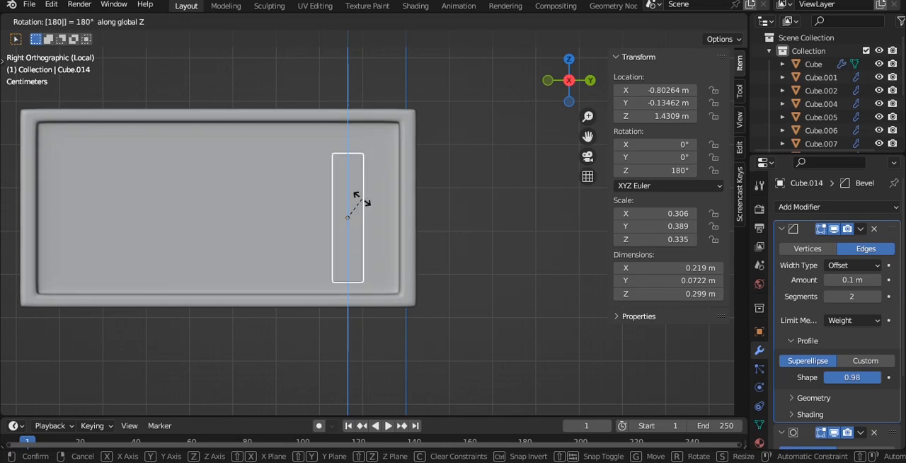
key(Return)
drag(348, 157, 349, 169)
scroll(395, 217, up, 4)
drag(377, 216, 455, 212)
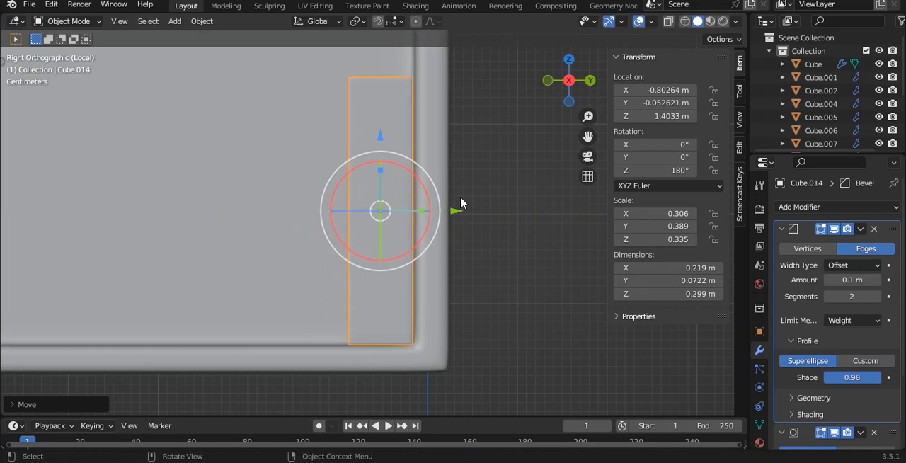
Step: Duplicate the book along Y and place the copy directly beside it, at about Y -0.125 m
scroll(460, 204, down, 2)
key(shift+d)
key(x)
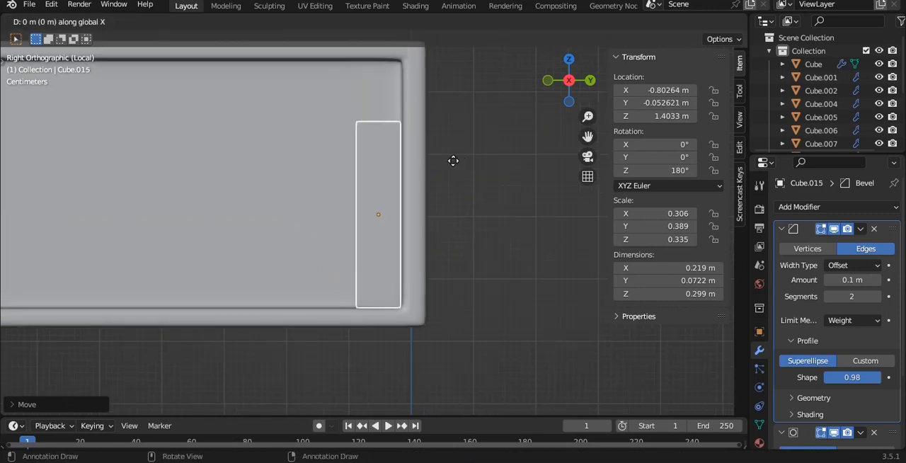
key(y)
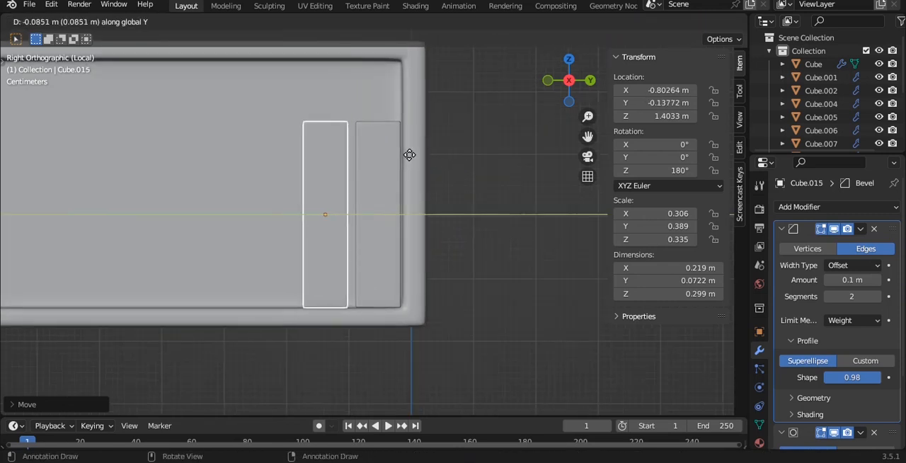
click(417, 156)
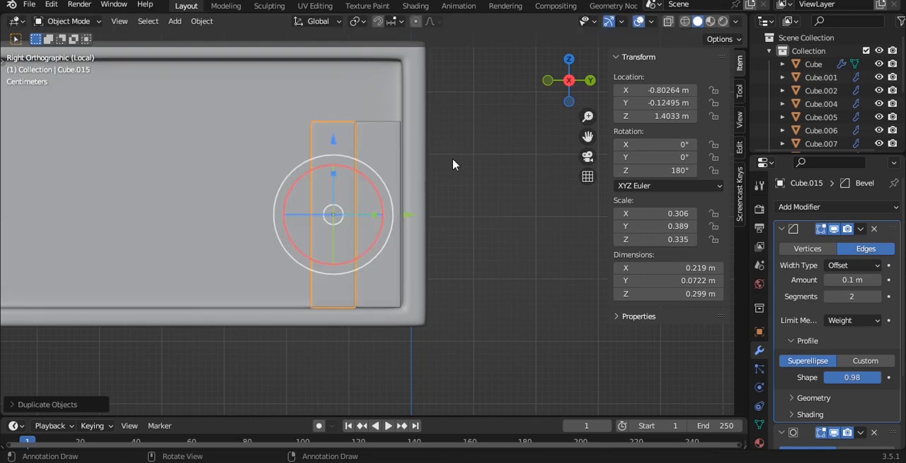
Step: Thin the second book to a Y scale of about 0.217 and set it against the first, at about Y -0.109 m
scroll(453, 162, up, 2)
key(s)
key(y)
click(388, 182)
drag(390, 211, 407, 216)
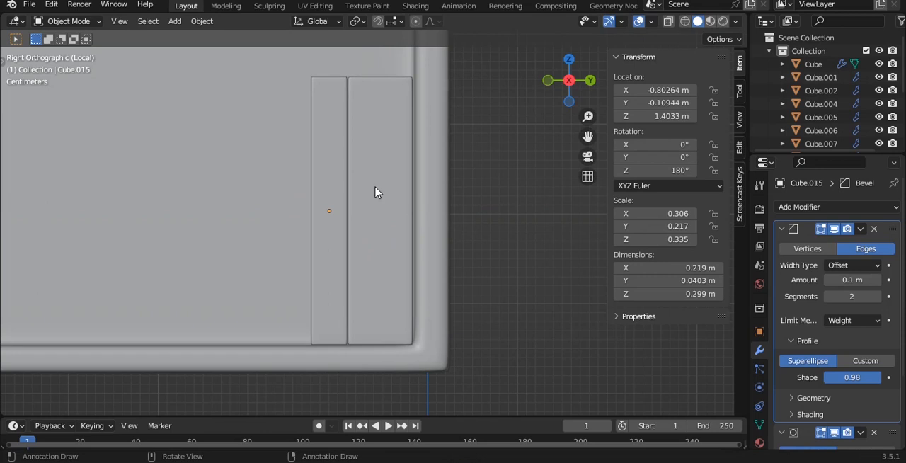
shift+middle_drag(376, 192, 401, 216)
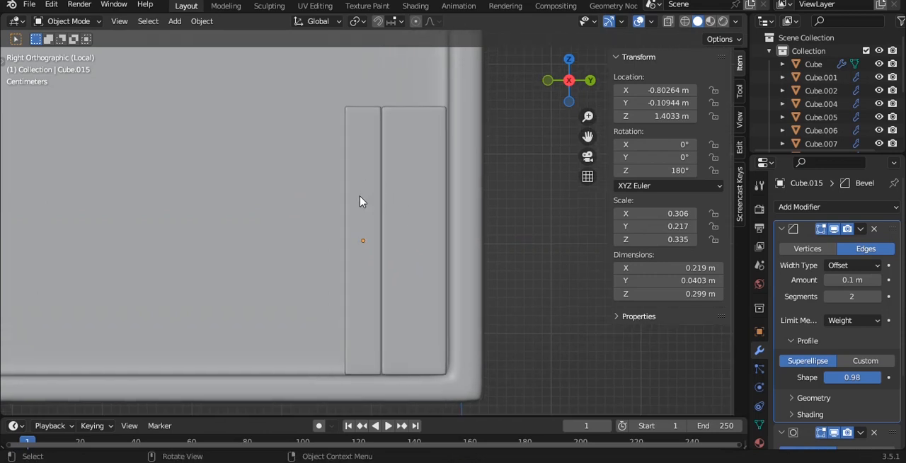
Step: Duplicate the thick book along Y and place the copy against the thin book, at about Y -0.166 m
click(417, 203)
key(shift+d)
key(y)
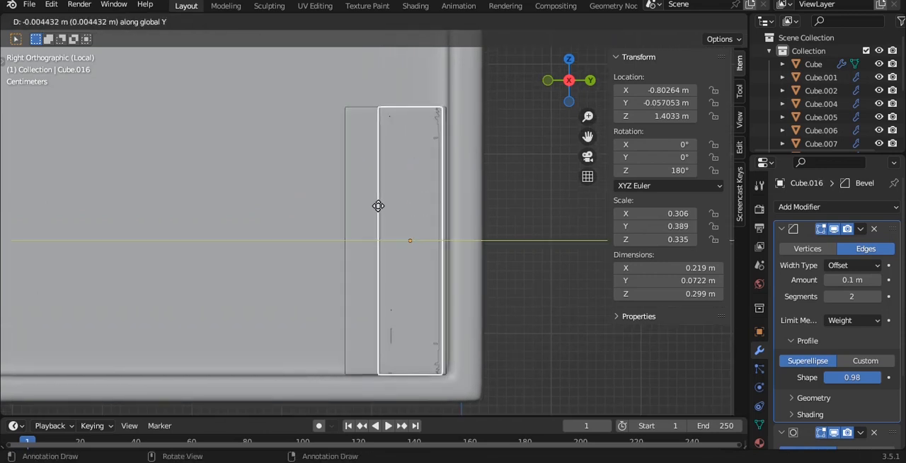
click(301, 209)
key(g)
key(y)
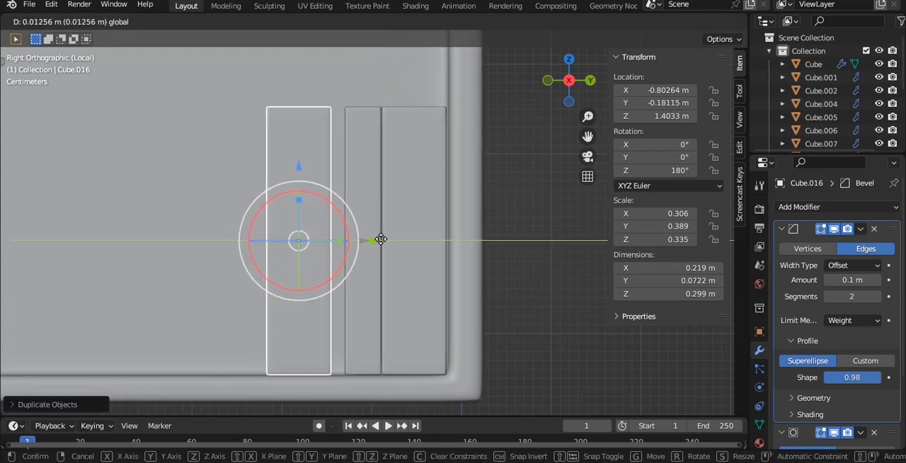
click(393, 242)
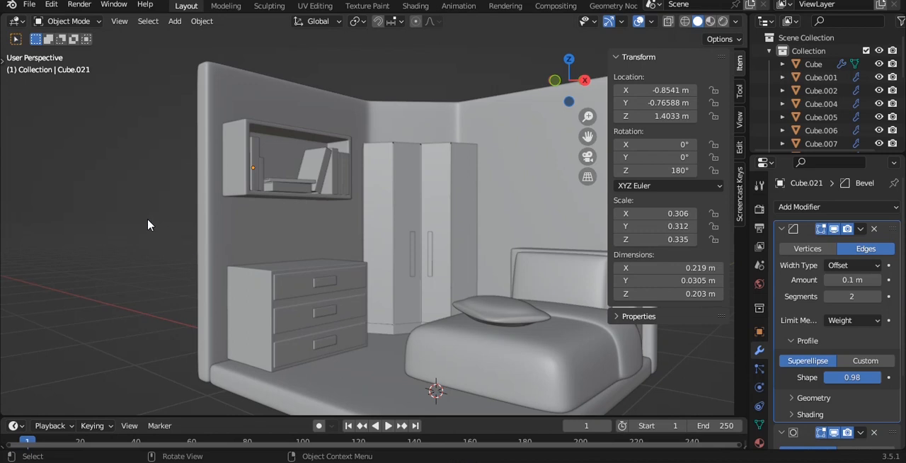
middle_drag(148, 222, 311, 163)
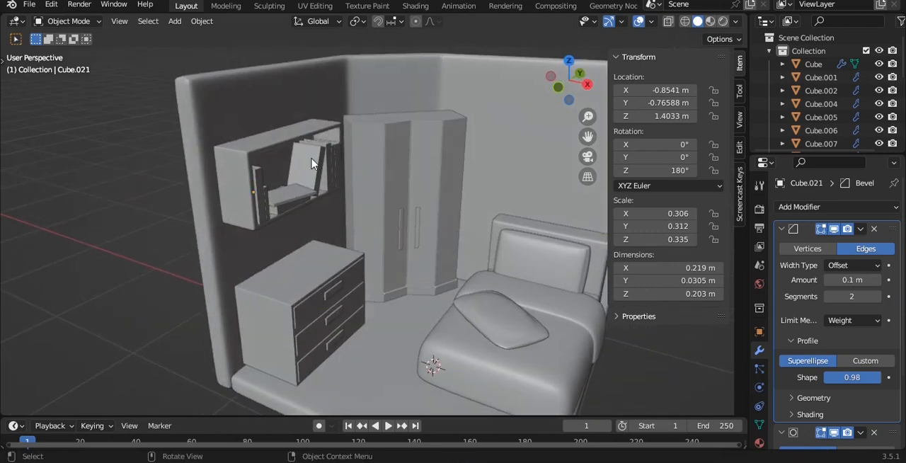
click(289, 138)
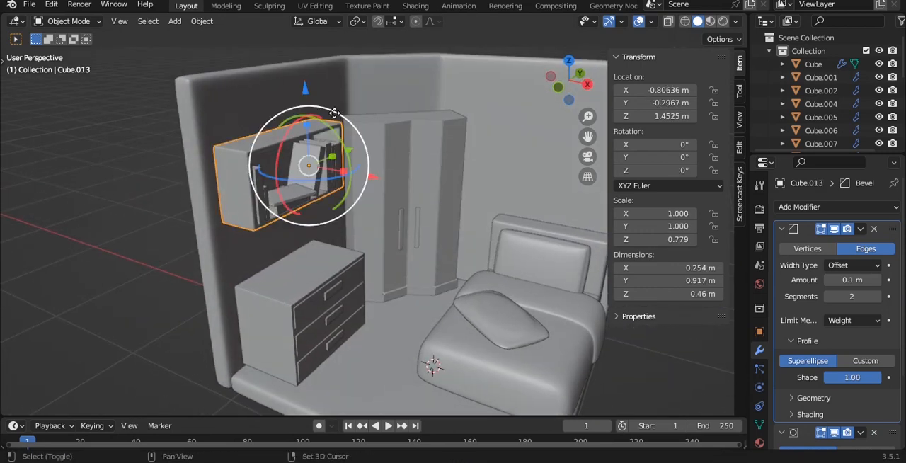
key(shift+d)
key(z)
click(337, 184)
key(KP_1)
key(s)
click(410, 211)
scroll(387, 245, up, 3)
shift+middle_drag(378, 260, 434, 199)
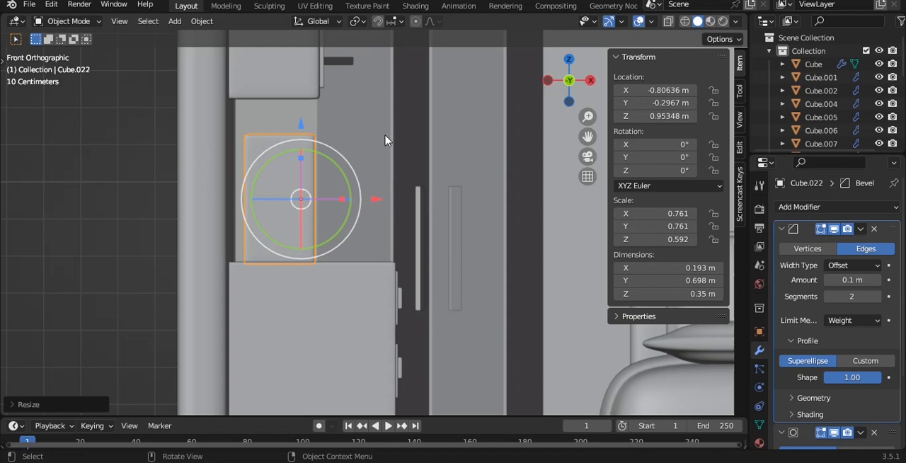
key(alt+a)
key(Delete)
middle_drag(358, 176, 251, 112)
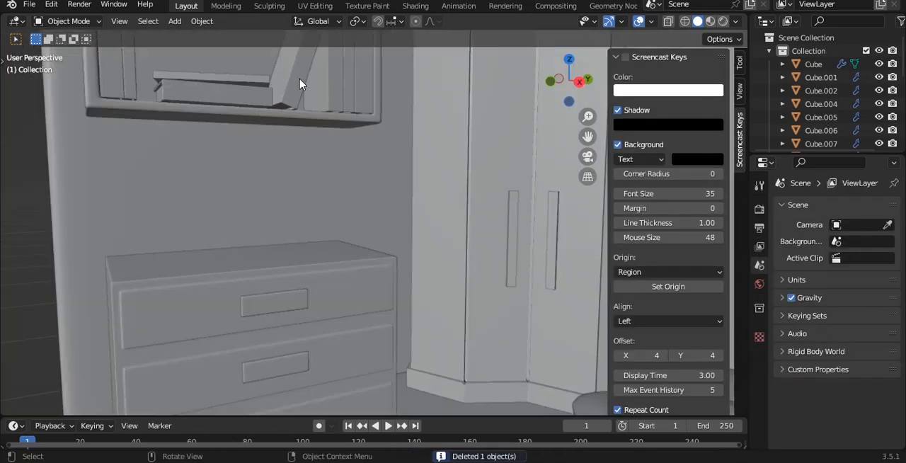
key(shift+a)
mouse_move(312, 83)
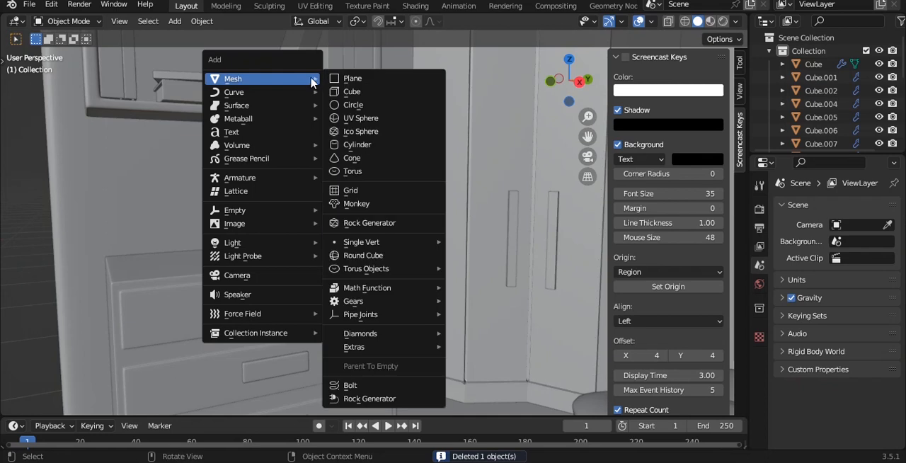
click(353, 92)
middle_drag(356, 119, 413, 163)
scroll(459, 211, down, 2)
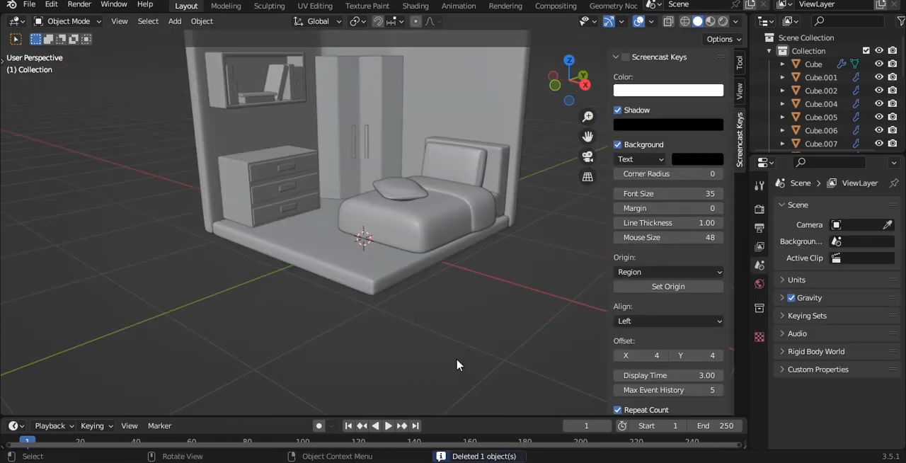
shift+middle_drag(345, 213, 394, 275)
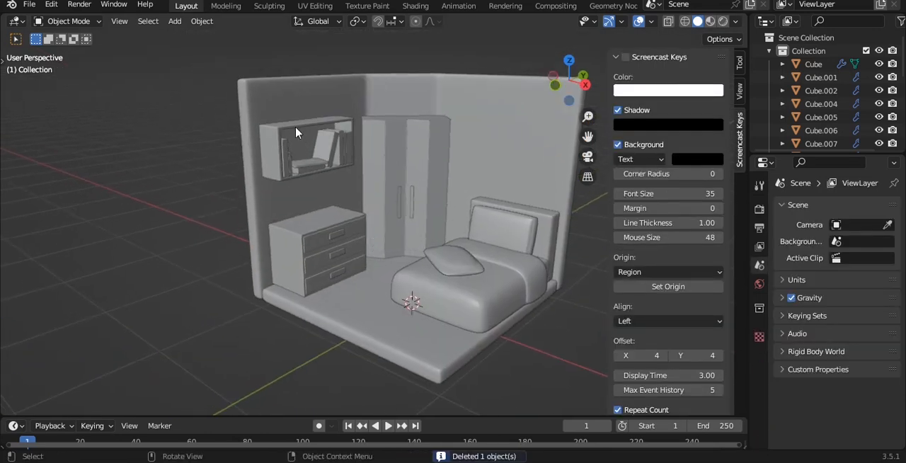
Step: Duplicate the wall shelf along Z and place the copy between the shelf and the dresser, at about Z 0.959 m
click(295, 130)
scroll(316, 133, up, 3)
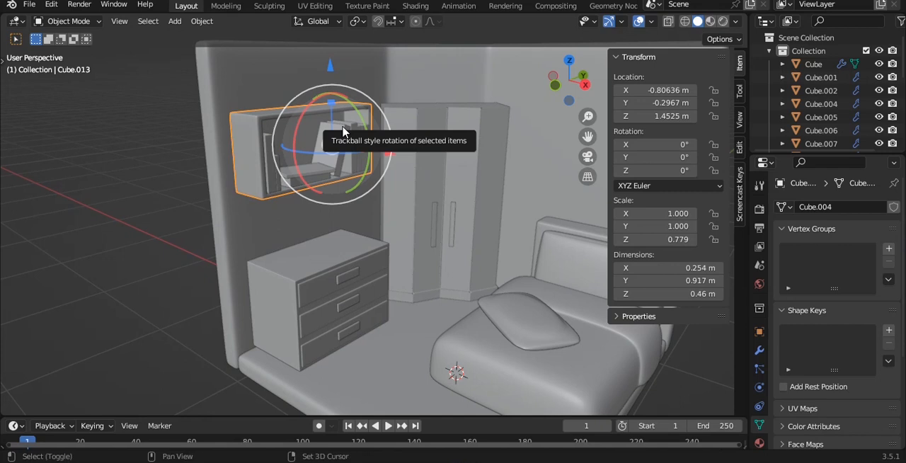
key(shift+d)
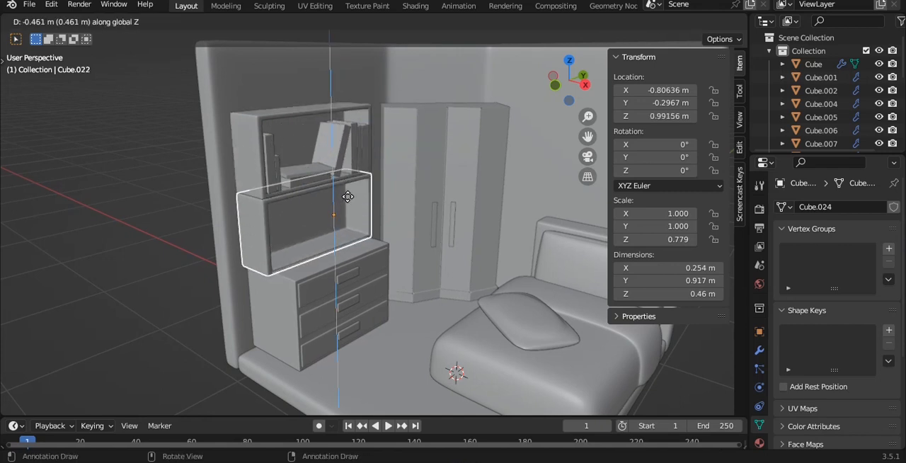
click(347, 202)
Step: Scale the duplicated shelf box down uniformly to an X and Y scale of about 0.587
key(grave)
click(388, 203)
key(s)
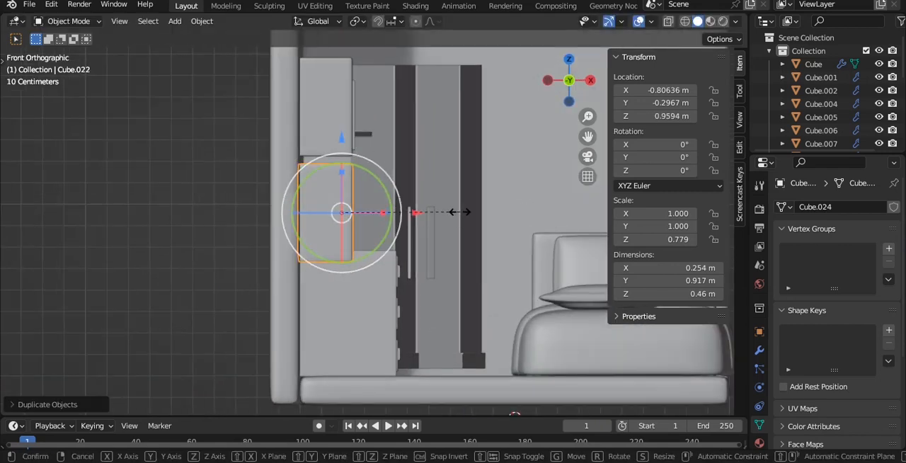
click(402, 205)
scroll(384, 198, up, 3)
key(s)
click(394, 192)
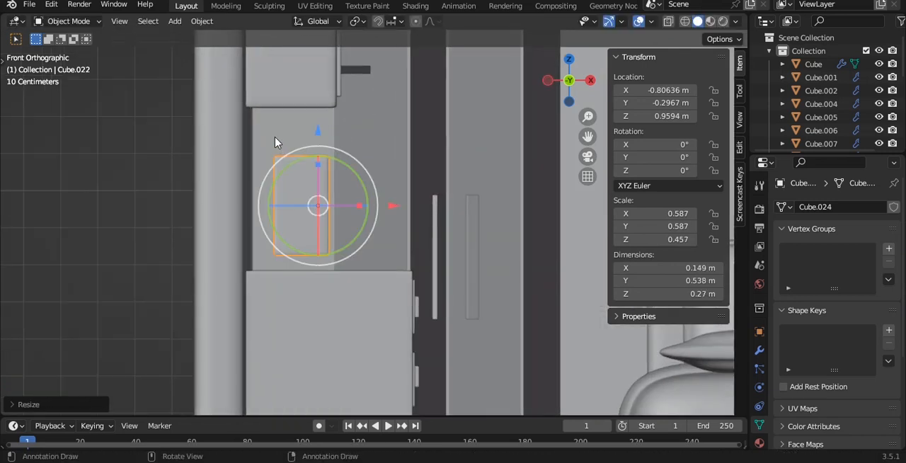
Step: Set the small box on the dresser's top and shift it toward the wall, at about X -0.855 m, Z 0.919 m
drag(316, 139, 317, 153)
scroll(439, 186, up, 5)
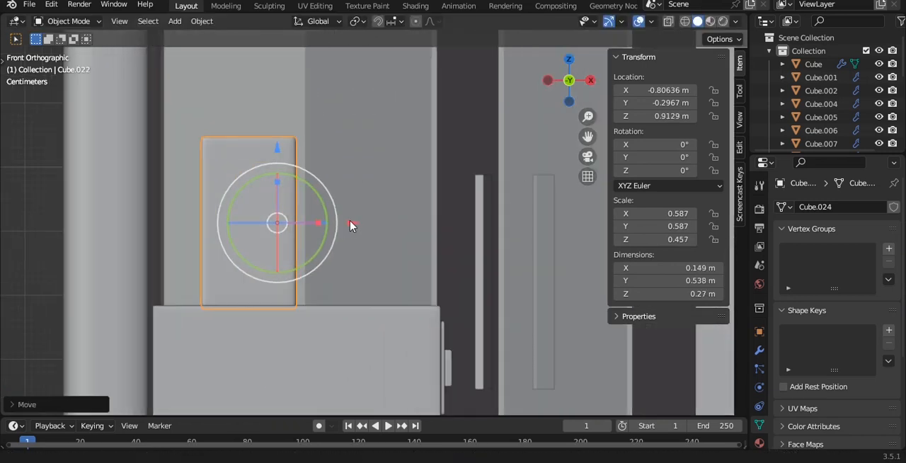
key(g)
key(z)
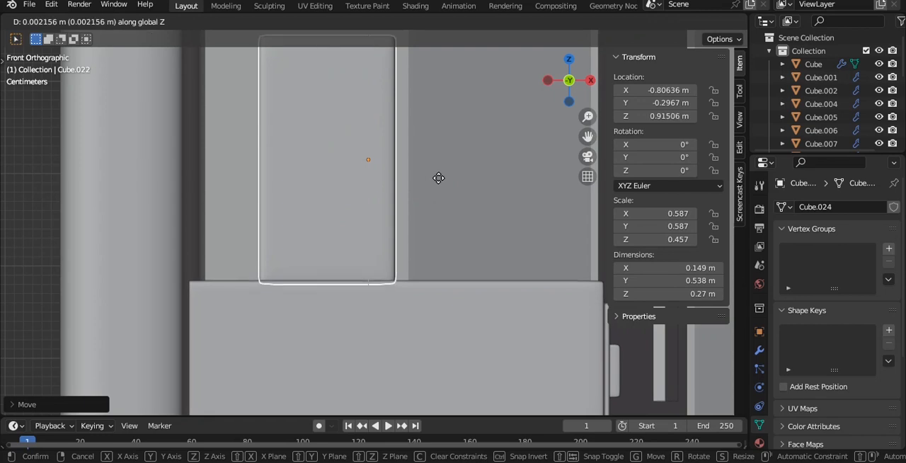
click(439, 182)
scroll(439, 182, down, 3)
drag(446, 216, 411, 196)
Step: Move the box's front vertices along X to make the box about 0.24 m deep
key(Tab)
key(alt+z)
drag(344, 107, 409, 325)
key(alt+z)
drag(439, 221, 501, 225)
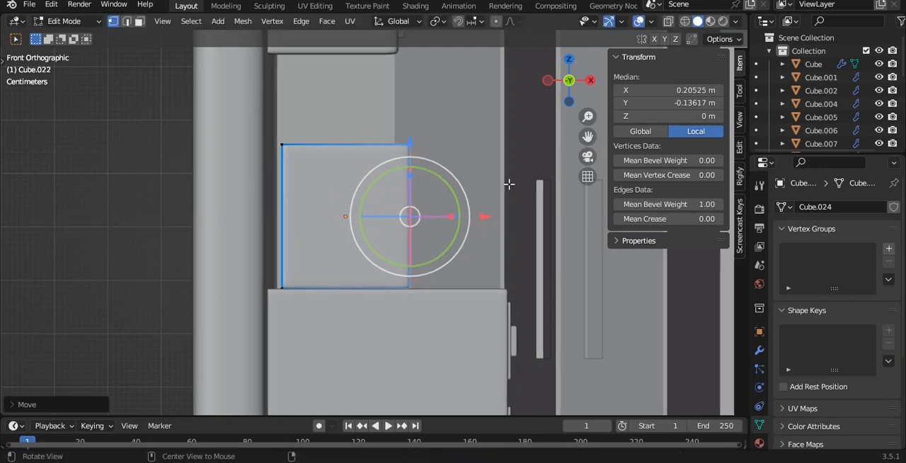
Step: Move the recessed inner face of the box along its normal until it stands slightly proud of the frame
alt+drag(509, 184, 374, 186)
key(3)
click(239, 212)
alt+drag(239, 212, 290, 215)
key(g)
key(z)
key(z)
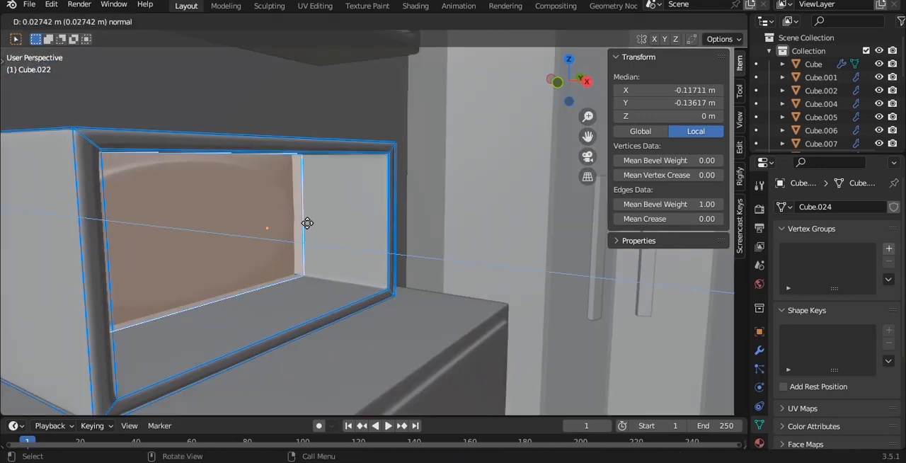
click(396, 252)
Step: Set the mean bevel weight of all the box's edges to 1.00
key(Tab)
key(Tab)
key(a)
drag(684, 203, 718, 204)
Step: Move the box's side and upper vertices inward to make it about 0.334 m wide and 0.163 m high
key(Tab)
scroll(428, 188, down, 2)
alt+drag(382, 184, 327, 215)
alt+middle_drag(327, 215, 460, 205)
key(Tab)
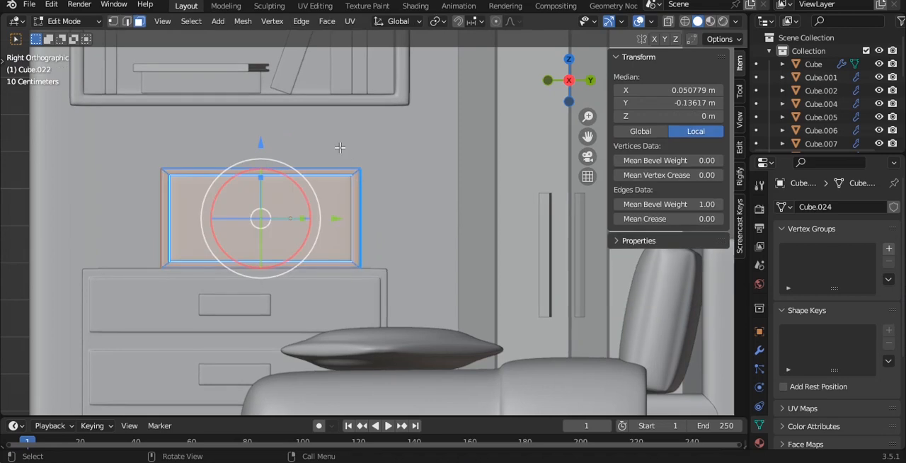
key(alt+z)
drag(332, 133, 462, 344)
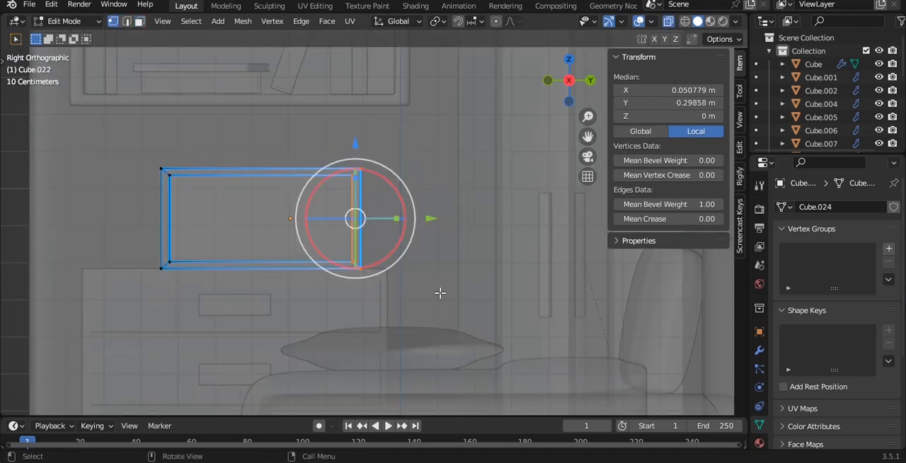
drag(431, 223, 355, 211)
drag(146, 144, 301, 187)
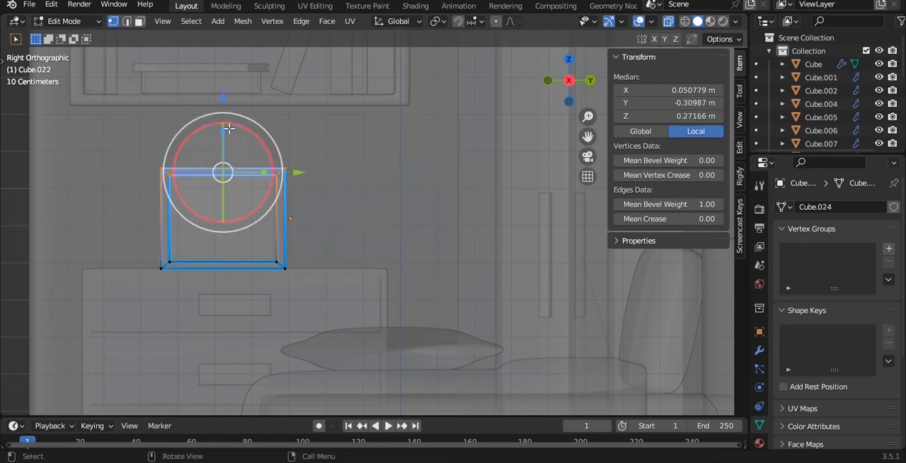
drag(210, 95, 220, 138)
key(Tab)
Step: Set the box's origin to its geometry and move it along the dresser's top to about X -0.825 m, Y -0.631 m
key(q)
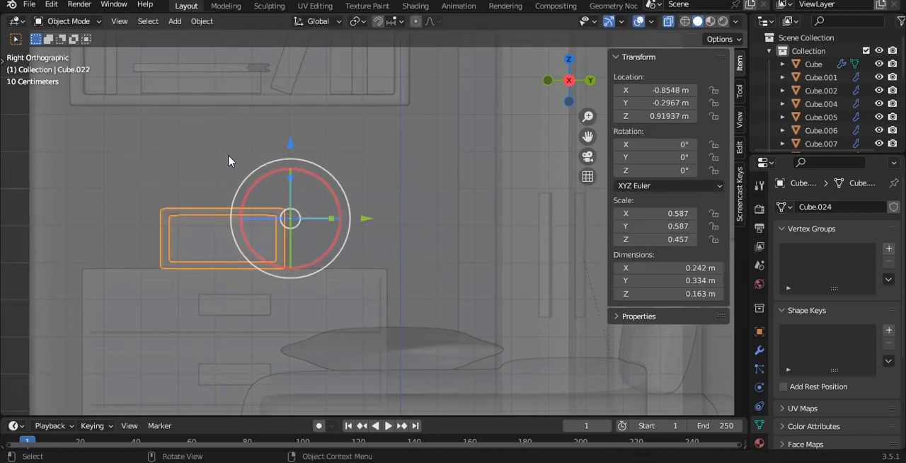
click(256, 195)
shift+middle_drag(279, 203, 325, 215)
key(alt+z)
drag(354, 260, 285, 251)
middle_drag(285, 251, 380, 214)
click(343, 257)
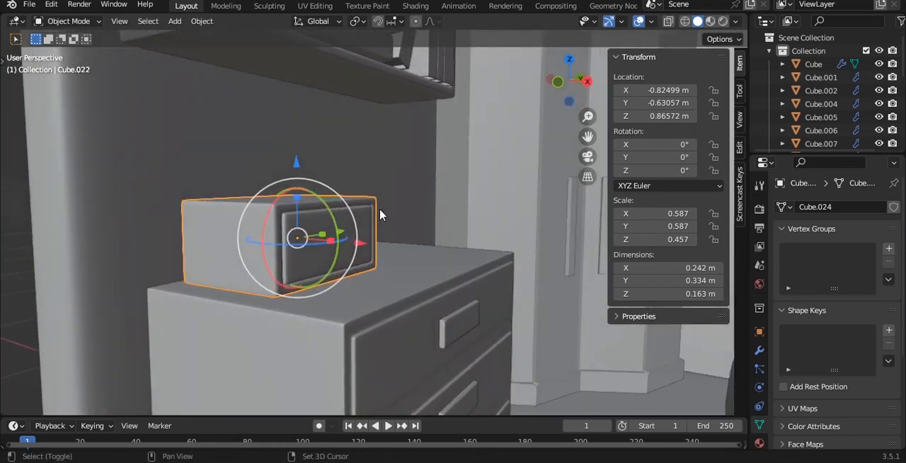
Step: Duplicate the box along Z and stack the copy flush on the first, at about Z 1.026 m
key(shift+d)
key(z)
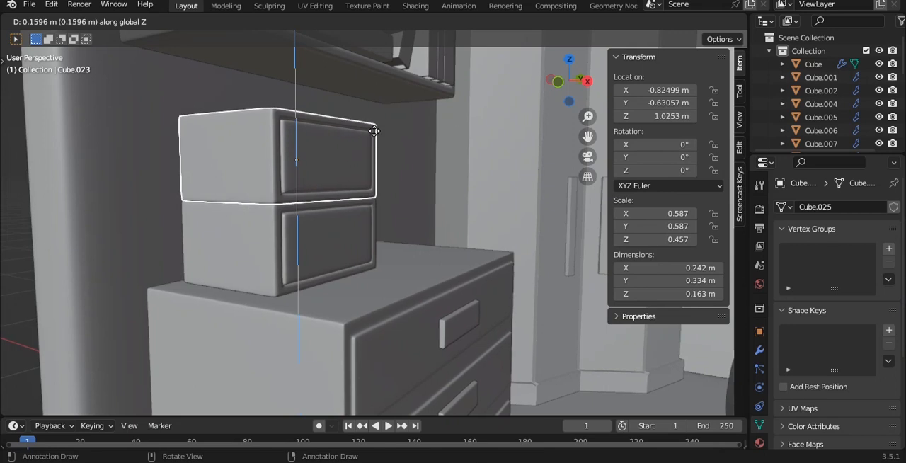
click(374, 131)
key(grave)
click(353, 112)
shift+middle_drag(361, 293, 289, 436)
scroll(347, 159, up, 1)
drag(346, 134, 348, 135)
key(q)
click(404, 145)
scroll(400, 151, down, 2)
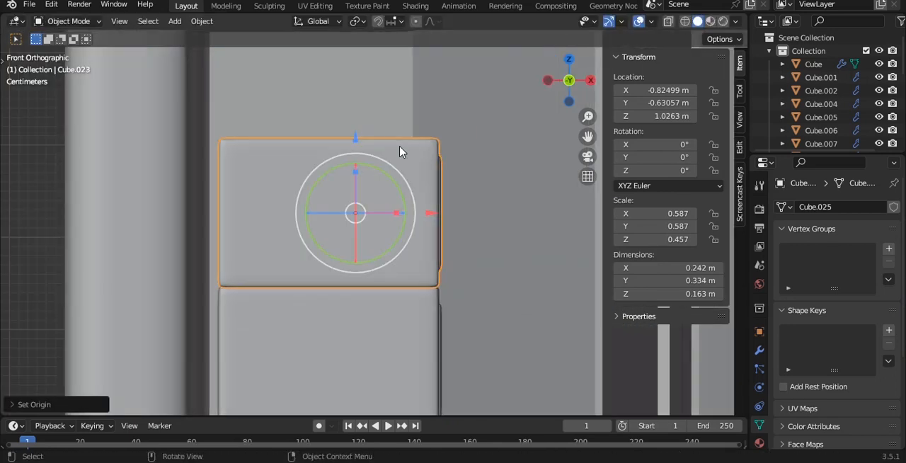
click(487, 213)
middle_drag(487, 213, 367, 225)
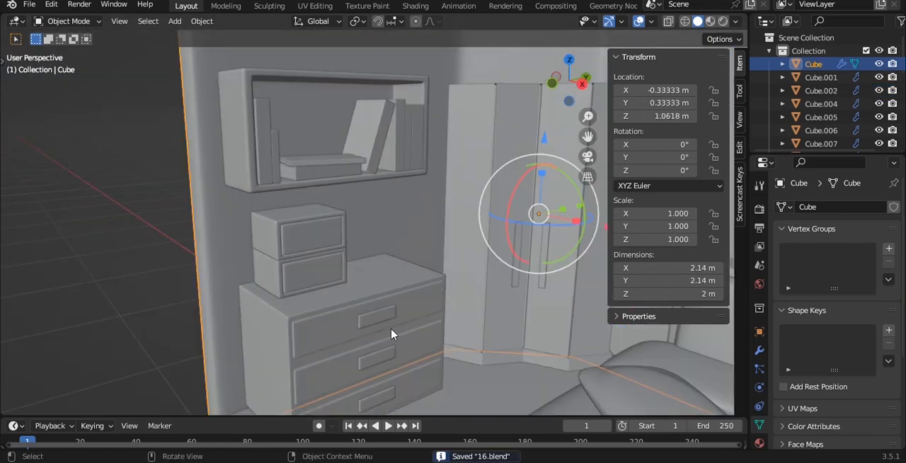
Step: Duplicate the dresser's upper handle and place the copy over the lower small drawer, at about Y -0.625 m, Z 0.869 m
click(378, 319)
key(shift+d)
key(z)
click(374, 267)
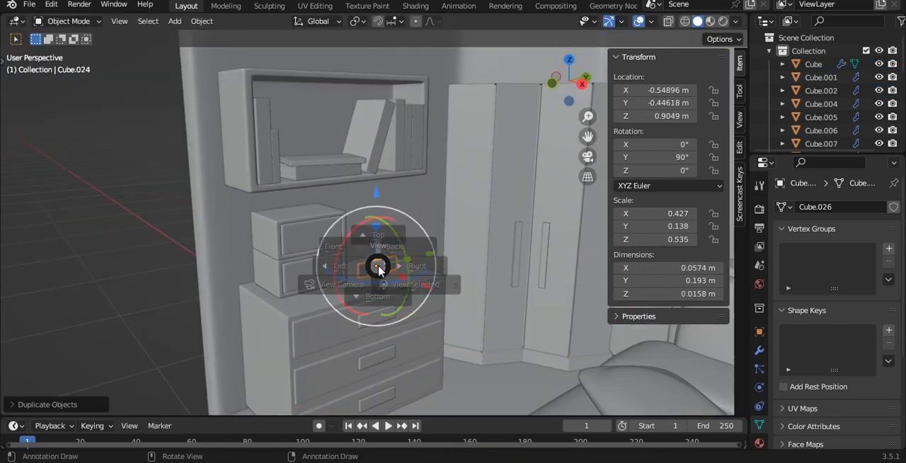
key(KP_3)
key(KP_Decimal)
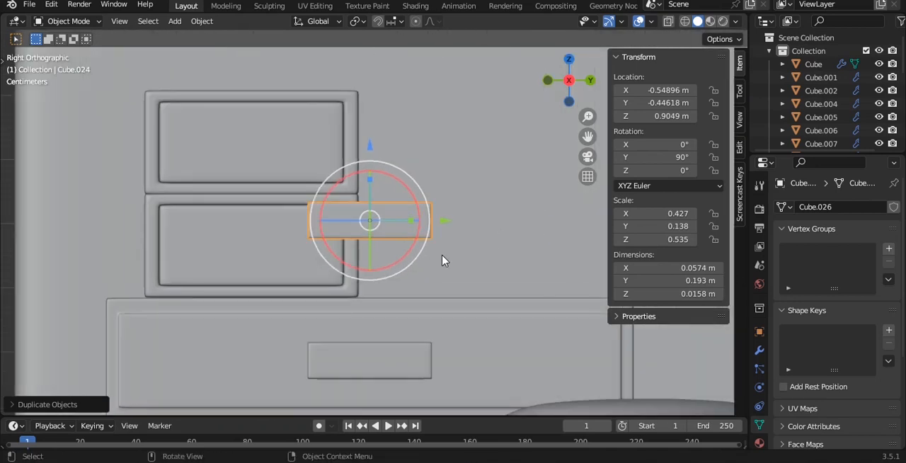
key(g)
click(327, 278)
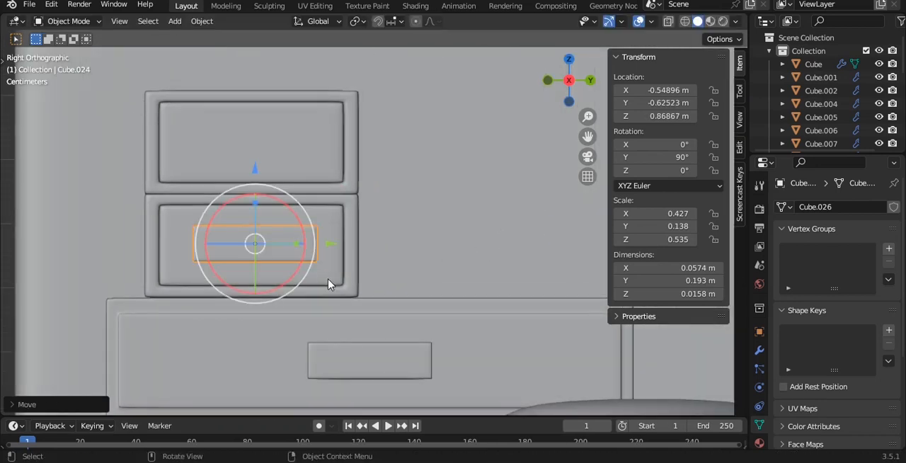
Step: Scale the copied handle to about 0.102 by 0.036 m and move it along X onto the drawer front, at about X -0.741 m
key(s)
key(y)
key(z)
click(318, 237)
middle_drag(317, 236, 430, 279)
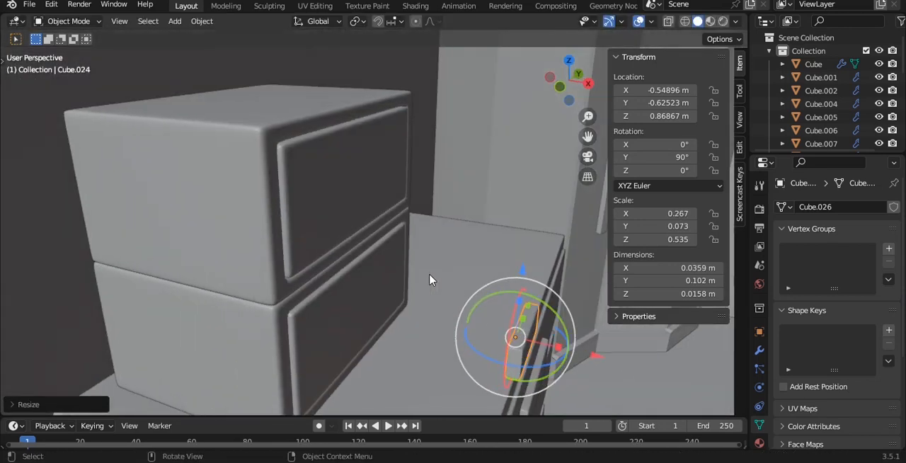
key(g)
key(x)
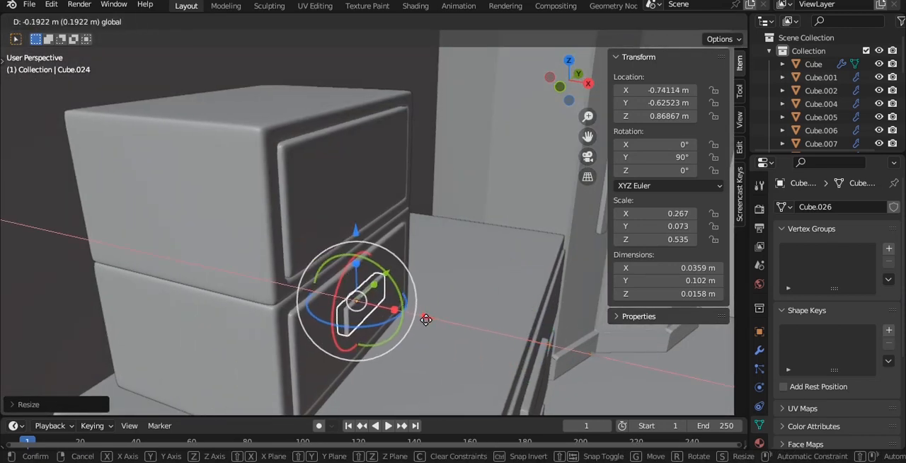
click(426, 320)
Step: Duplicate the small handle along Z and center the copy on the upper small drawer, at about Z 1.026 m
key(shift+d)
key(z)
click(445, 167)
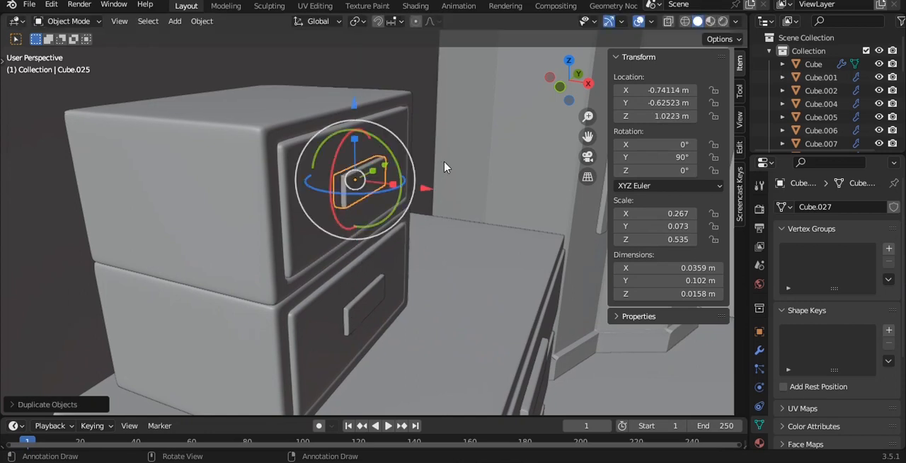
key(KP_3)
key(alt+a)
drag(255, 121, 253, 62)
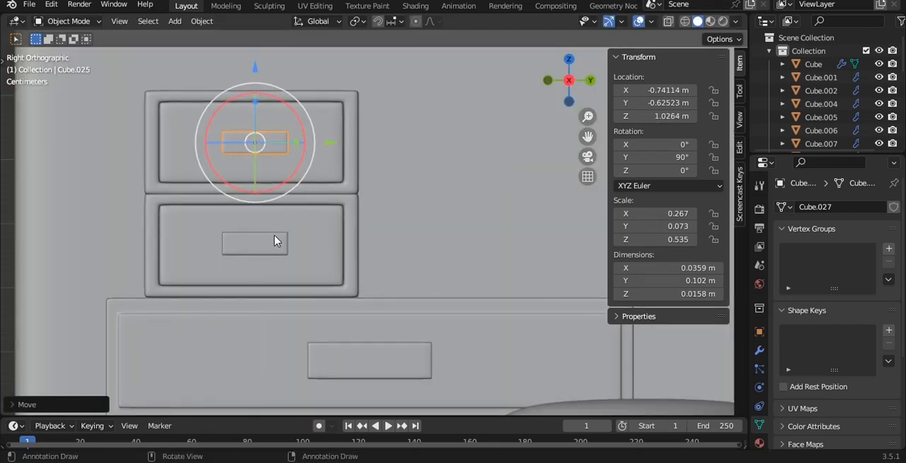
Step: Move both small handles along Y to center them on their drawers, at about Y -0.630 m, and save the file
shift+click(276, 243)
key(g)
key(y)
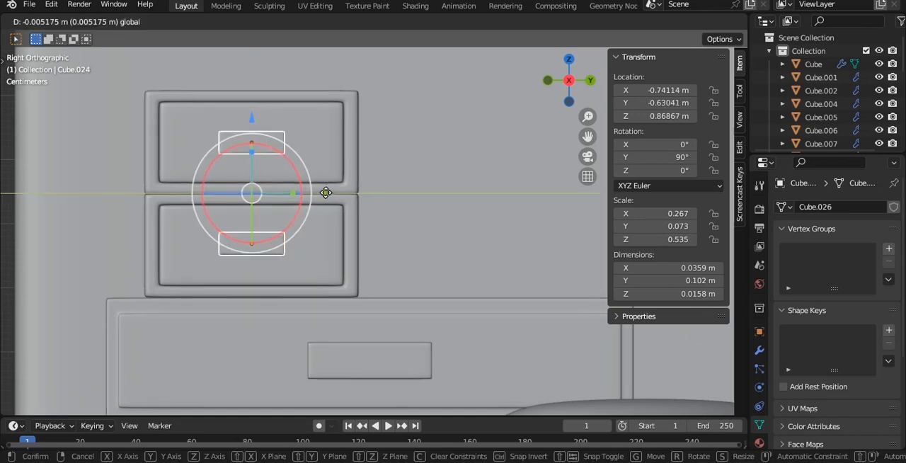
drag(327, 193, 326, 193)
click(395, 193)
middle_drag(323, 191, 379, 228)
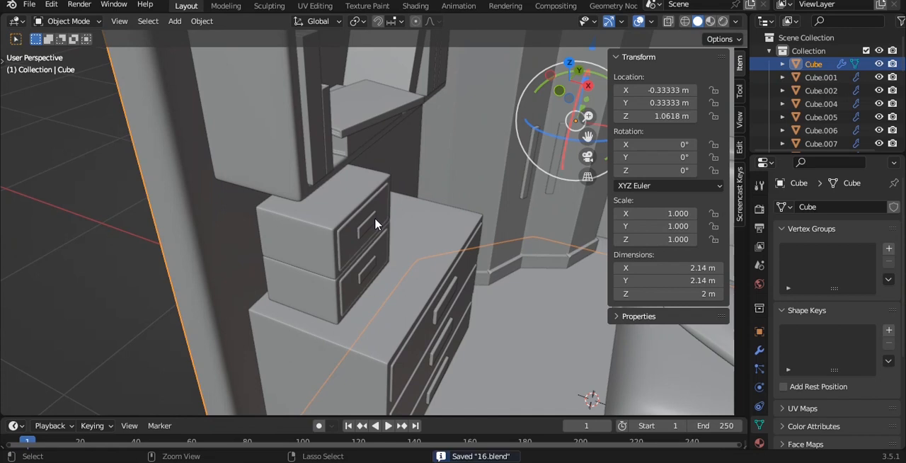
key(ctrl+s)
Step: Parent the two small handles and the lower small drawer box to the upper drawer box, and clear the selection
scroll(375, 220, up, 3)
click(371, 218)
shift+click(373, 285)
shift+click(306, 322)
shift+click(295, 273)
key(ctrl+p)
click(294, 272)
scroll(354, 264, down, 4)
key(alt+a)
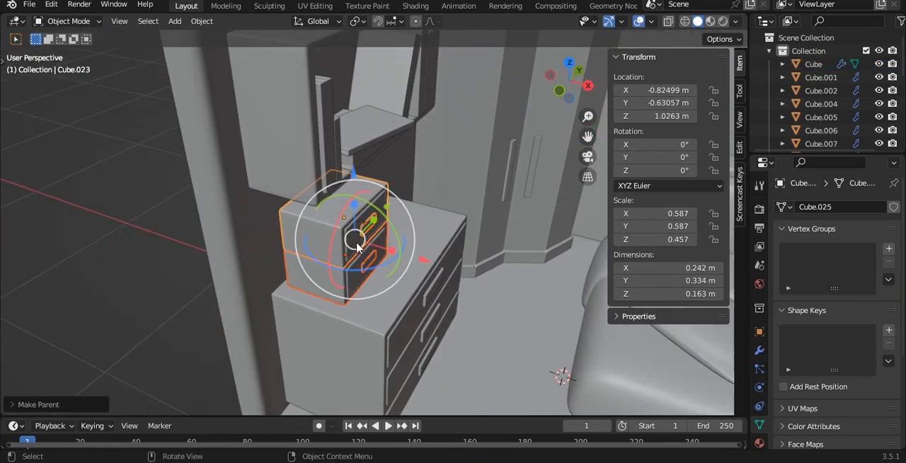
Step: Parent the dresser's three handles to the dresser body and save the file
scroll(368, 261, down, 2)
mouse_move(368, 262)
middle_down()
mouse_move(390, 259)
mouse_move(380, 250)
middle_up()
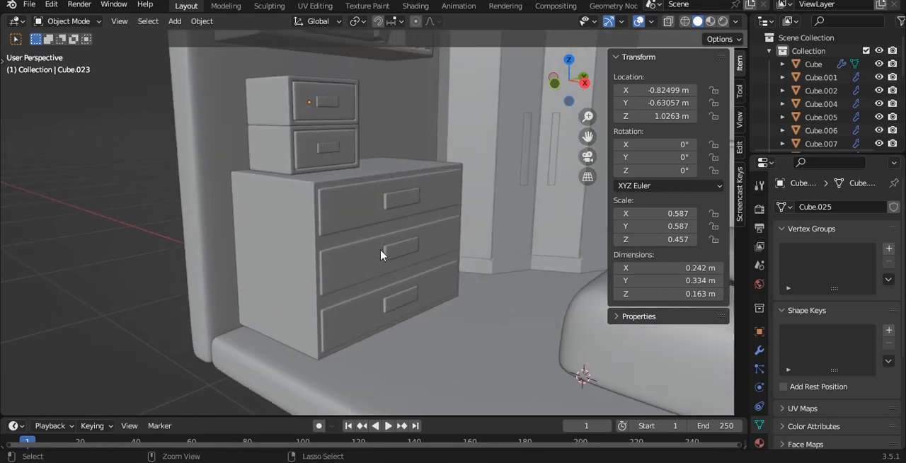
click(406, 290)
shift+click(406, 247)
shift+click(405, 204)
shift+click(347, 221)
key(ctrl+p)
click(347, 221)
click(142, 195)
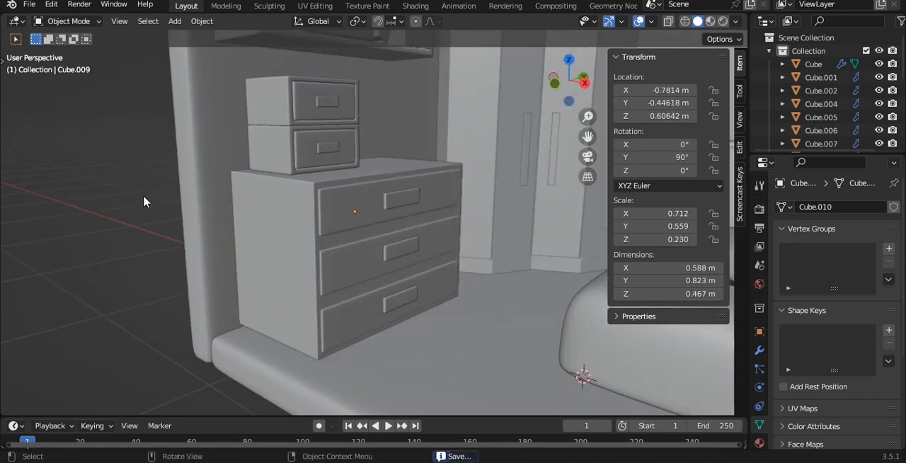
scroll(340, 227, down, 2)
key(ctrl+s)
middle_drag(417, 173, 336, 201)
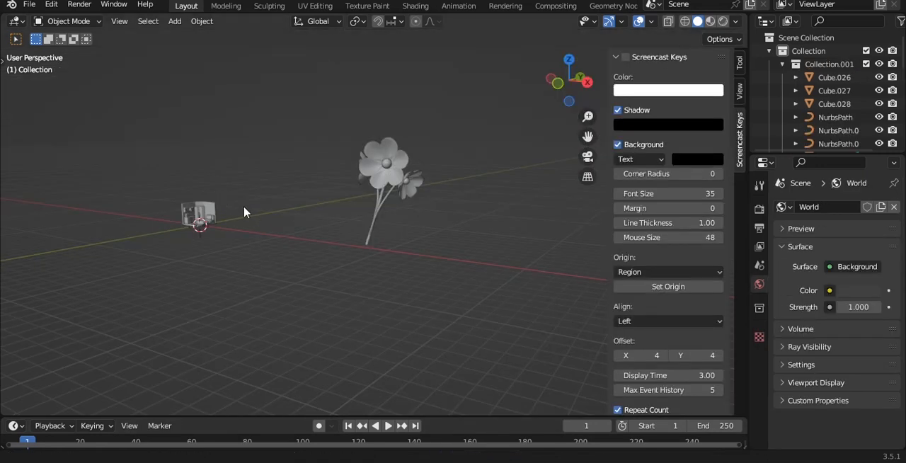
Step: Add a mesh cylinder at the world origin
scroll(315, 245, up, 5)
shift+middle_drag(244, 212, 372, 163)
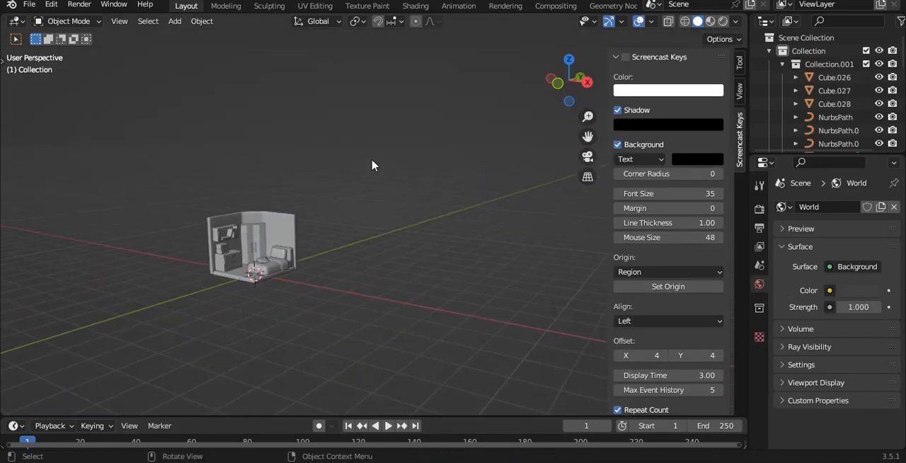
scroll(372, 164, up, 5)
shift+middle_drag(176, 249, 283, 191)
key(shift+a)
mouse_move(387, 107)
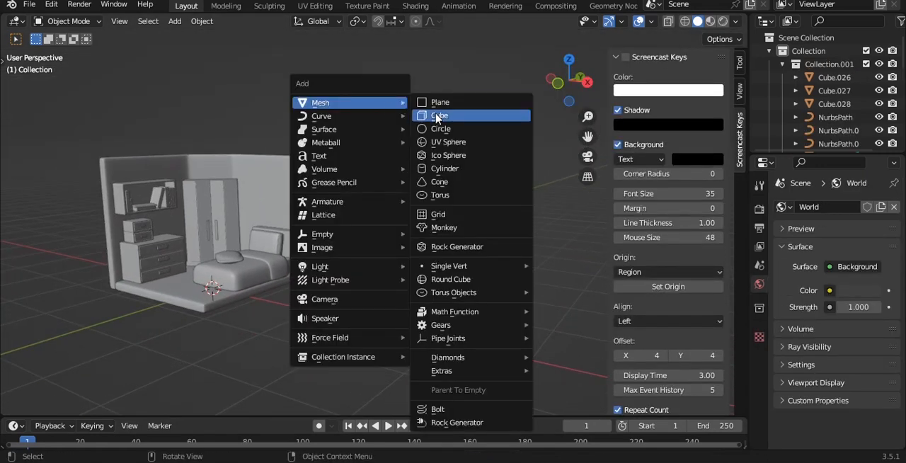
click(446, 168)
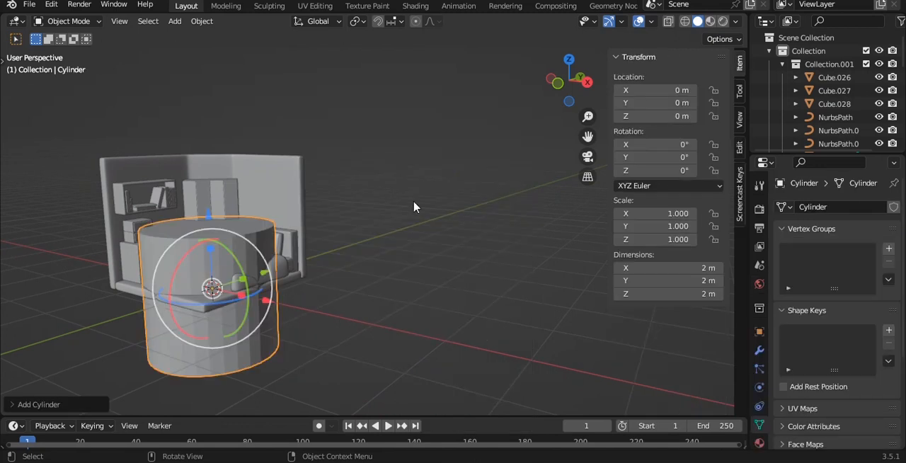
Step: Scale the isolated cylinder's bottom ring to about two-thirds width and raise it along Z to about -0.014 m
key(KP_Divide)
key(grave)
click(431, 186)
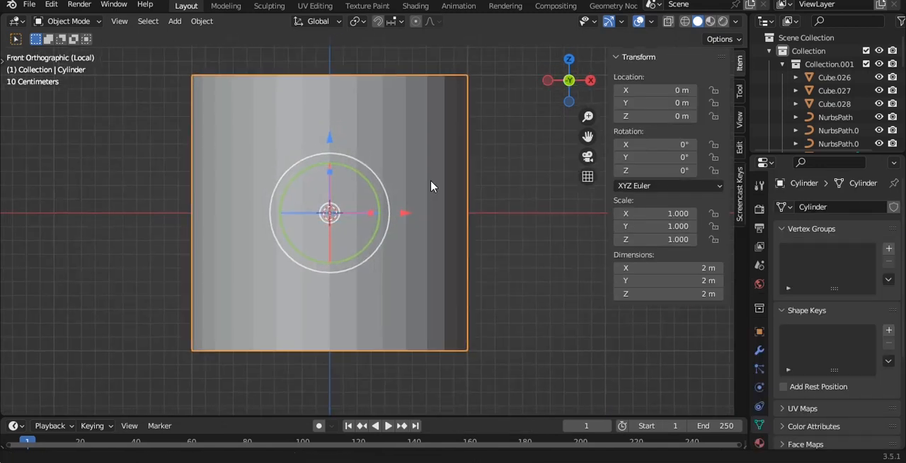
click(759, 350)
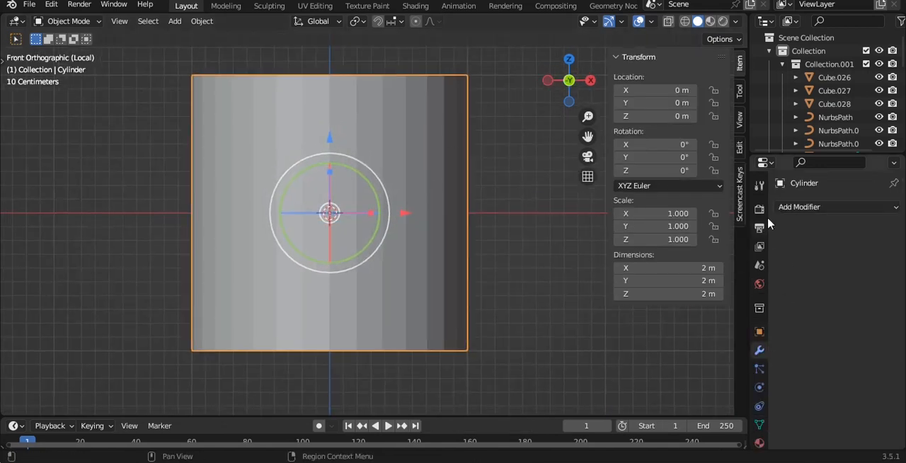
key(Tab)
drag(116, 273, 545, 394)
key(s)
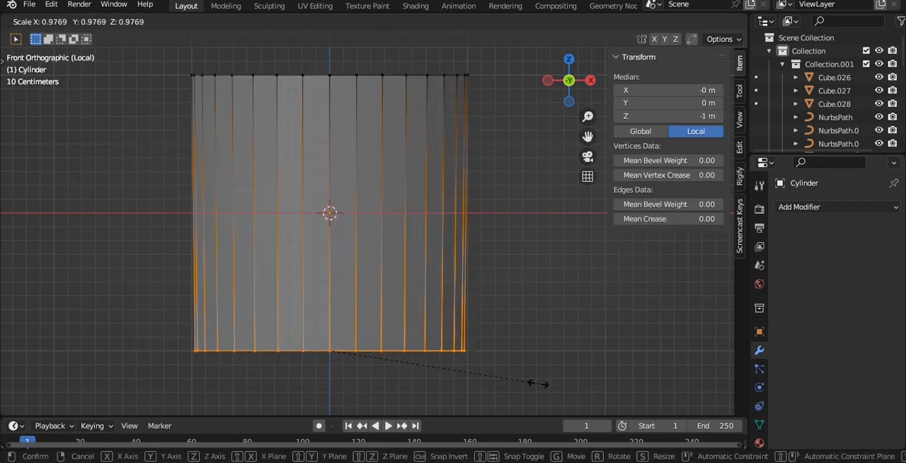
click(467, 377)
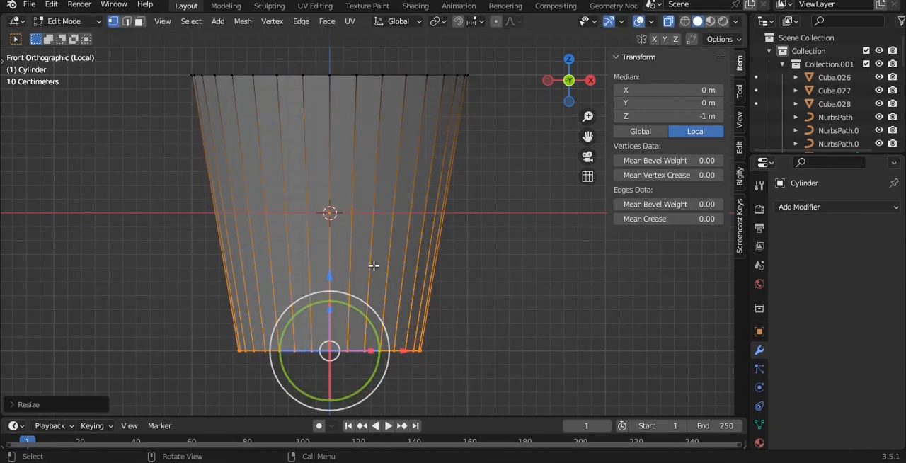
key(g)
key(z)
click(447, 180)
Step: Recess the cylinder's base: inset the bottom face, extrude it inward to about Z 0.108 m, narrow it, and inset again
middle_drag(447, 180, 545, 179)
key(i)
click(516, 182)
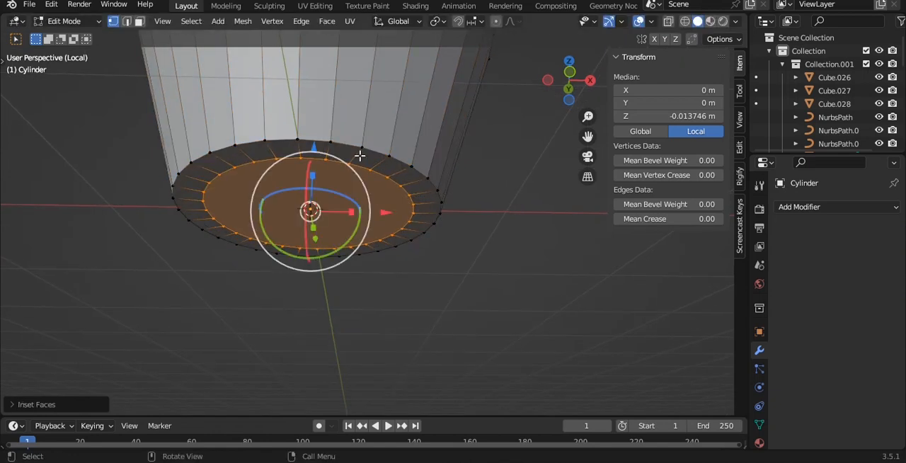
key(e)
click(342, 134)
key(s)
click(477, 170)
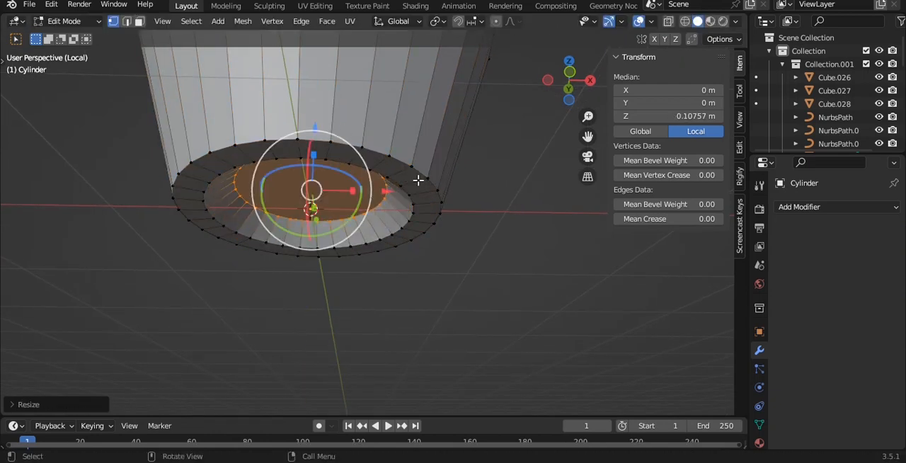
middle_drag(478, 170, 468, 176)
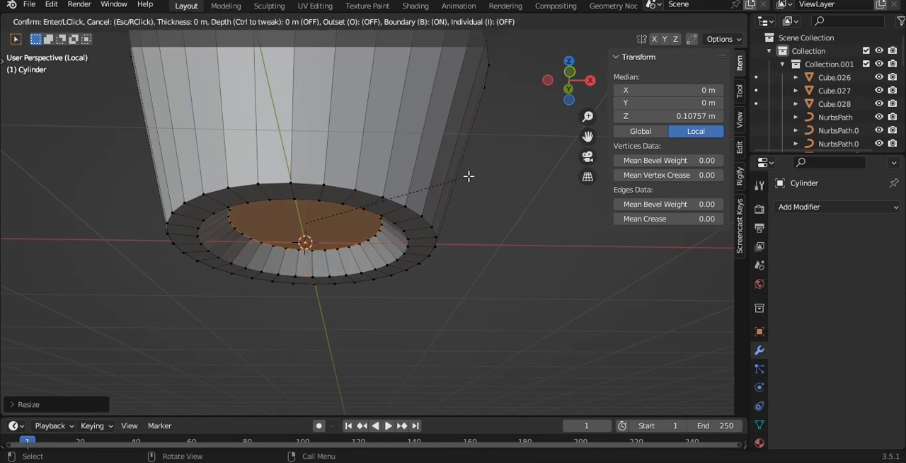
key(i)
click(435, 180)
Step: Add a level 3 subdivision surface to the cylinder and view it from the front
key(Tab)
key(grave)
click(425, 145)
key(grave)
click(335, 91)
key(ctrl+3)
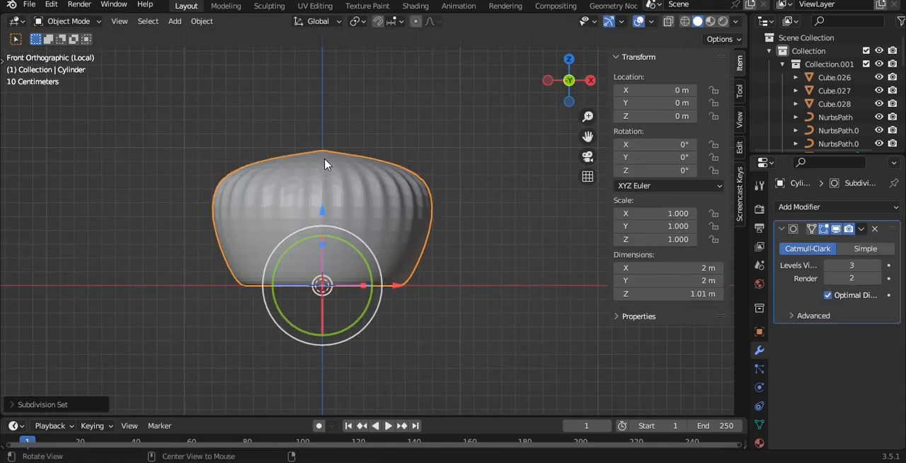
Step: Delete the cylinder's top face to leave the vessel open
key(Tab)
drag(117, 137, 510, 219)
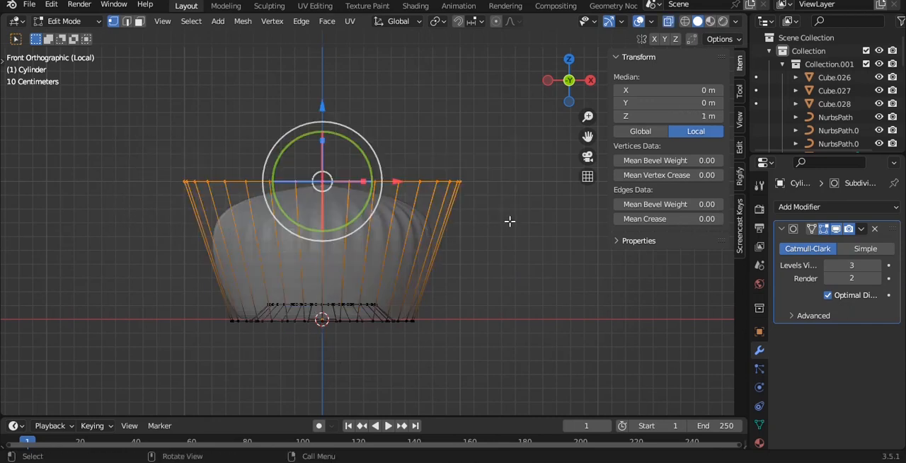
key(x)
click(496, 206)
Step: Lower the open top ring along Z and scale it outward to form the widest part of the vase body
drag(130, 138, 457, 191)
drag(323, 108, 323, 158)
shift+middle_drag(323, 158, 305, 186)
key(s)
click(398, 183)
key(e)
right_click(403, 151)
right_click(379, 176)
key(Escape)
key(ctrl+z)
Step: Extrude the top ring upward to about Z 1.563 m and scale it inward to start the vase's shoulder
drag(302, 185, 301, 158)
key(e)
click(469, 154)
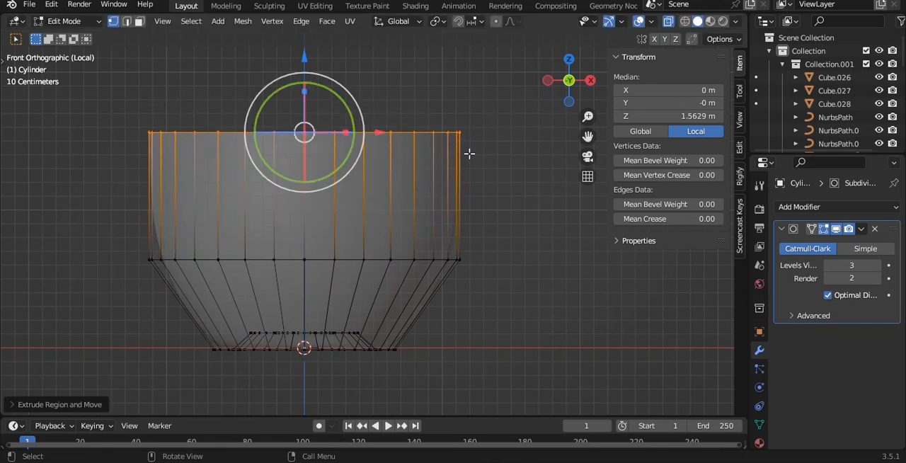
key(s)
click(432, 150)
Step: Extrude the ring straight up along Z to about 2.26 m and scale it in to a narrow neck
key(e)
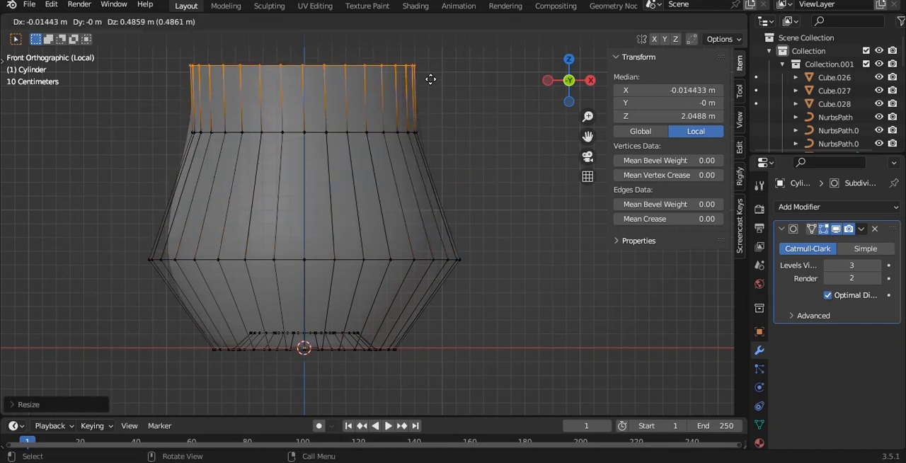
key(z)
click(443, 51)
shift+middle_drag(465, 102, 453, 197)
key(s)
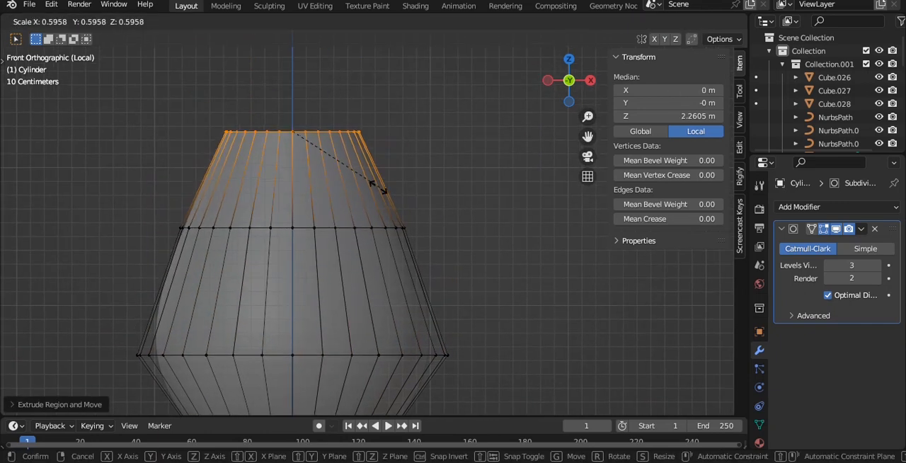
click(333, 164)
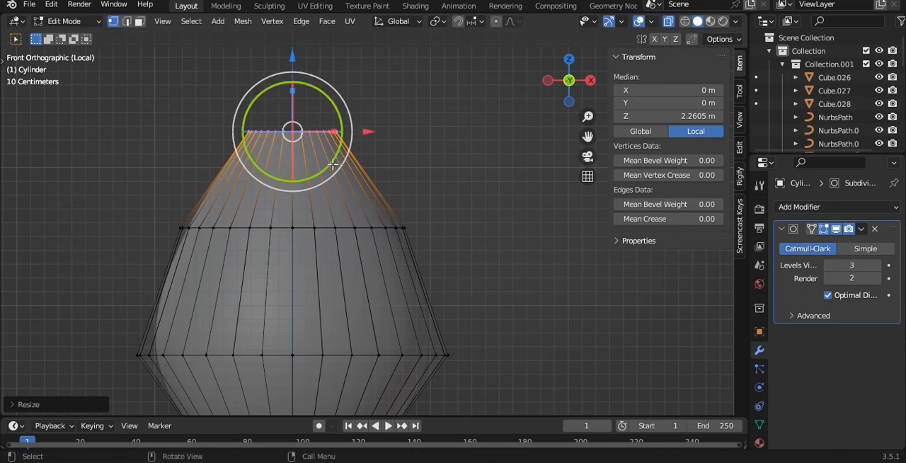
Step: Extrude a short neck, flare the new ring outward, and extrude a lip about 0.144 m upward
key(e)
click(369, 91)
key(s)
click(423, 86)
key(e)
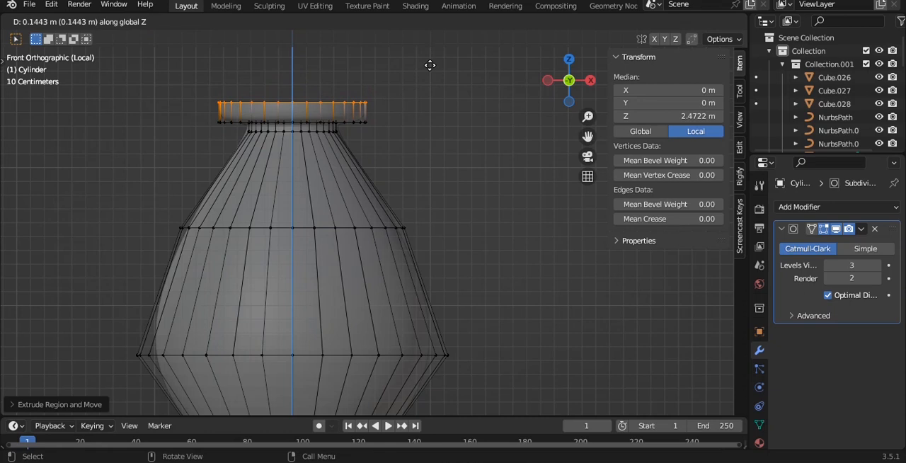
click(429, 65)
Step: Scale the lip's top ring inward and extrude it down inside the neck to about Z 2.01 m
key(s)
click(381, 113)
key(e)
click(375, 177)
key(s)
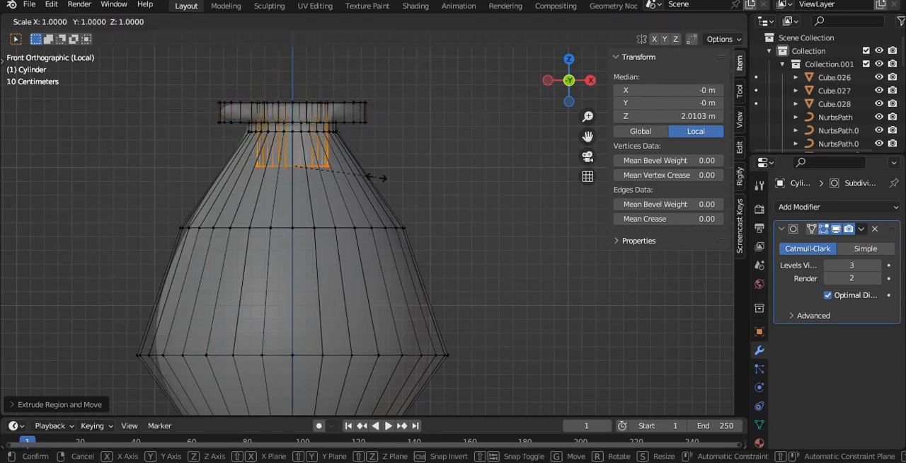
key(Escape)
key(ctrl+z)
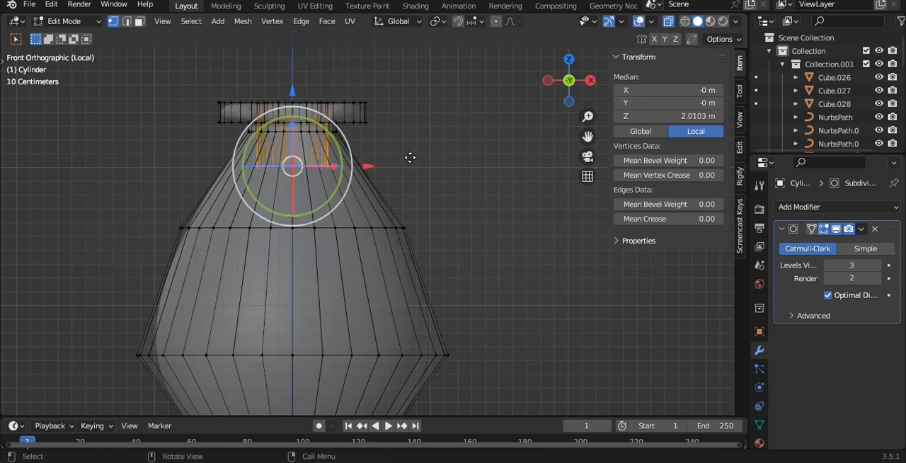
Step: Extrude the inner wall down to about Z 1.409 m with a flared end, and slightly widen the ring inside the neck
key(e)
click(416, 240)
key(s)
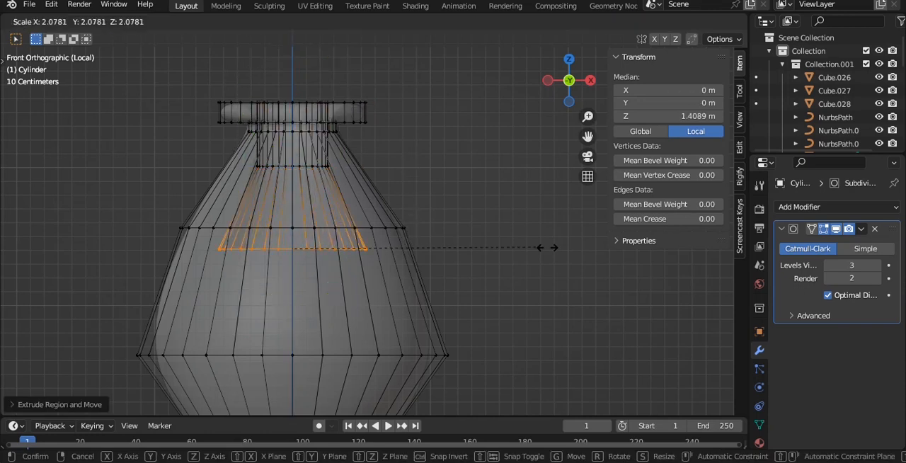
click(614, 259)
drag(226, 143, 527, 199)
key(s)
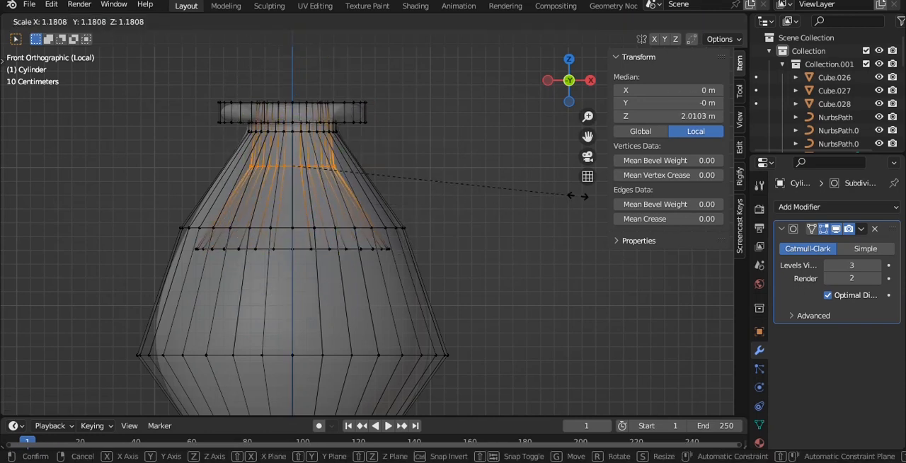
click(591, 196)
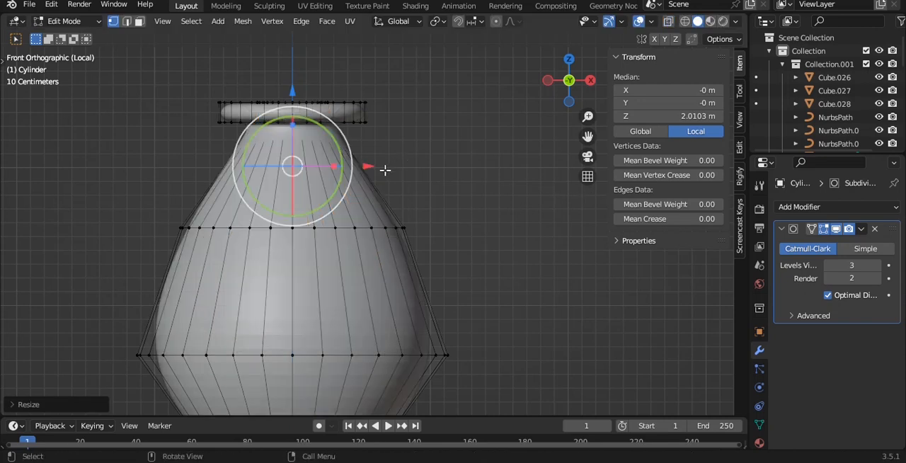
Step: Shade the vase smooth with auto smooth
key(Tab)
right_click(425, 122)
click(425, 122)
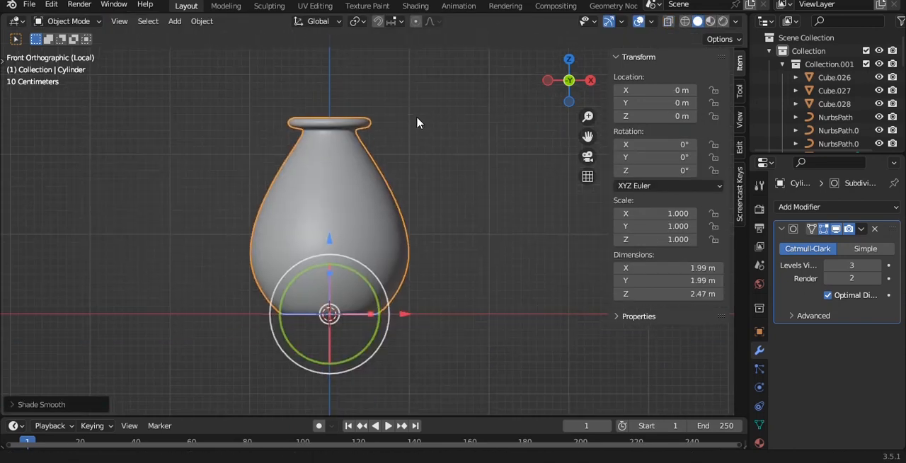
key(Tab)
scroll(414, 180, up, 4)
mouse_move(415, 179)
middle_down()
mouse_move(401, 186)
mouse_move(402, 170)
middle_up()
key(Tab)
Step: Widen the vase's outer and inner shoulder rings together for a rounder body and save the file
key(grave)
click(329, 131)
key(Tab)
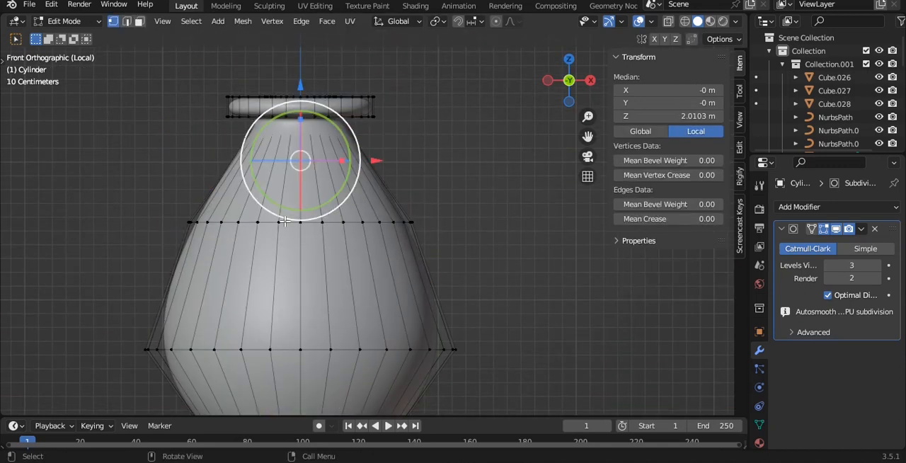
alt+click(177, 217)
key(s)
click(531, 207)
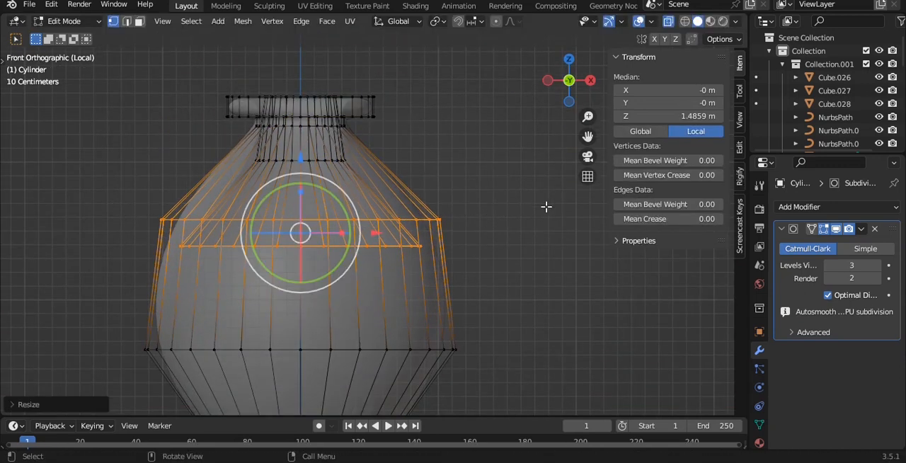
key(Tab)
middle_drag(463, 201, 425, 289)
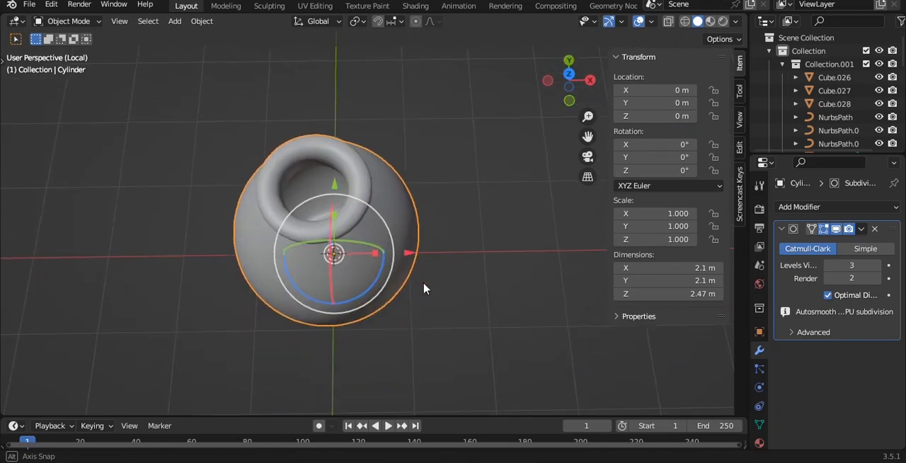
key(grave)
click(372, 168)
key(ctrl+s)
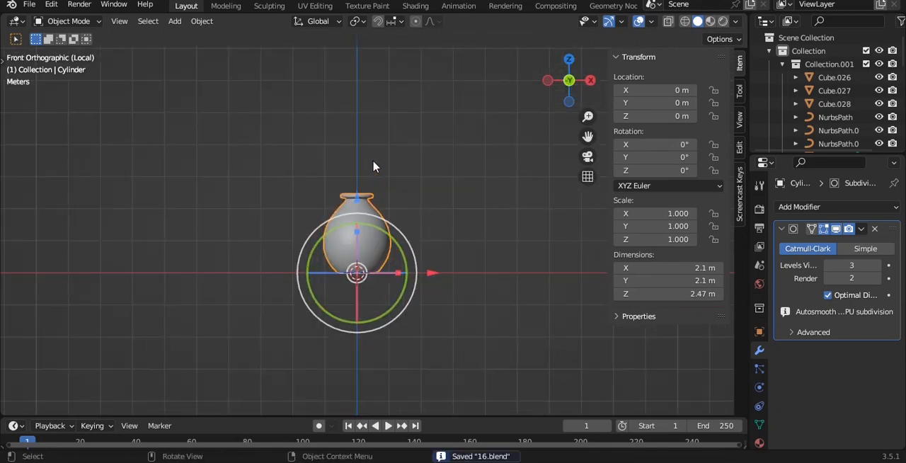
Step: Return to the full room, set the vase's origin to its geometry, and scale the vase to about 0.153
key(KP_Divide)
key(q)
click(357, 210)
key(s)
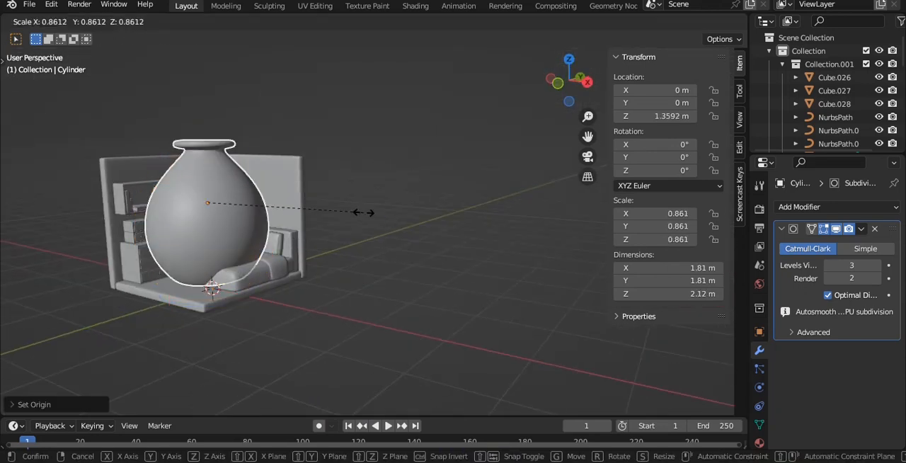
click(236, 214)
Step: In the side view, move the vase above the dresser to about Y -0.219 m, Z 0.988 m and scale it to 0.077
key(KP_3)
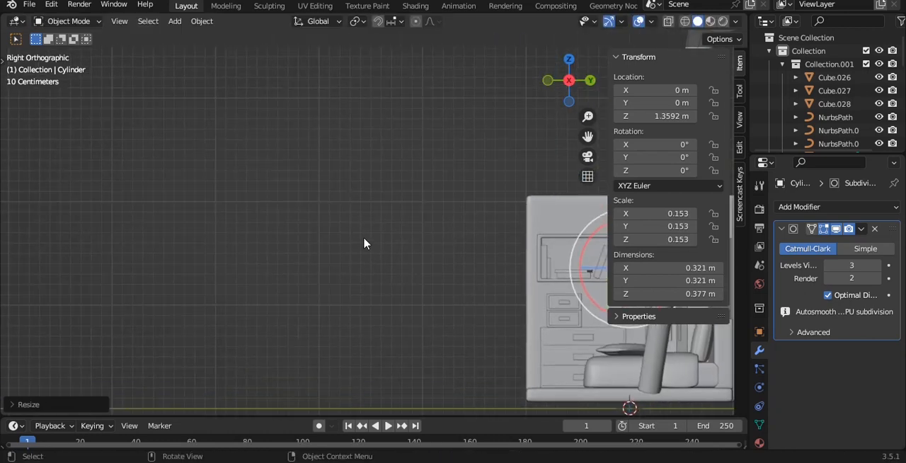
key(KP_Decimal)
scroll(222, 230, up, 2)
key(g)
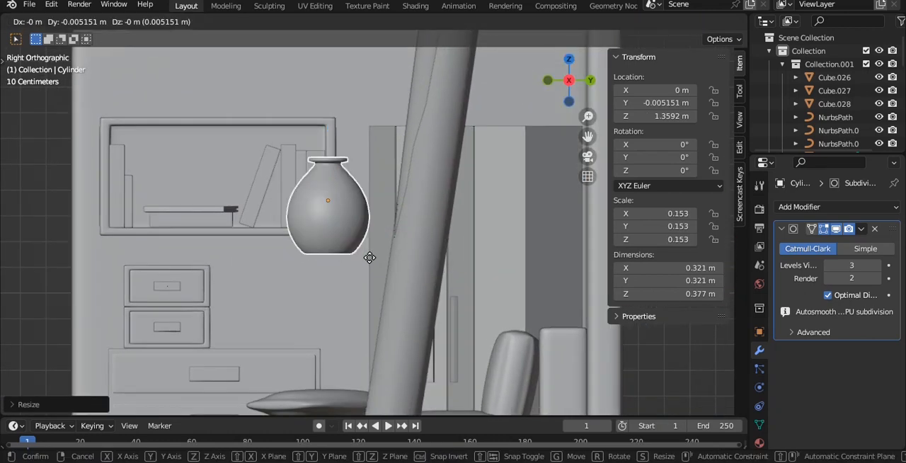
key(s)
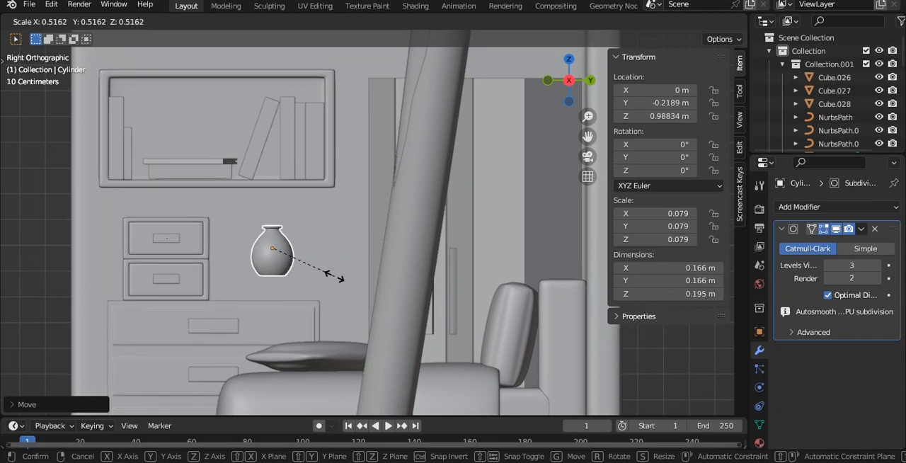
click(331, 276)
shift+middle_drag(298, 236, 303, 210)
scroll(311, 219, up, 3)
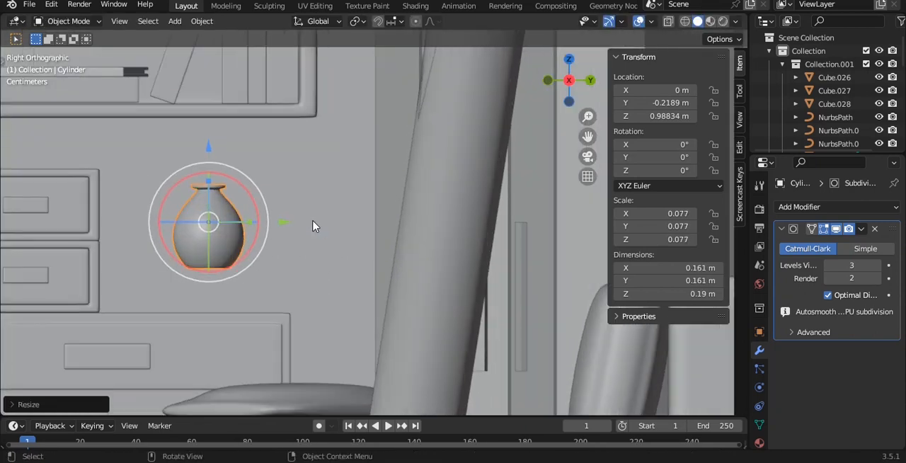
Step: Scale the small drawer stack down to about 0.265 m wide and move it to about Y -0.668 m, Z 0.974 m
shift+middle_drag(146, 222, 263, 215)
click(227, 218)
click(213, 217)
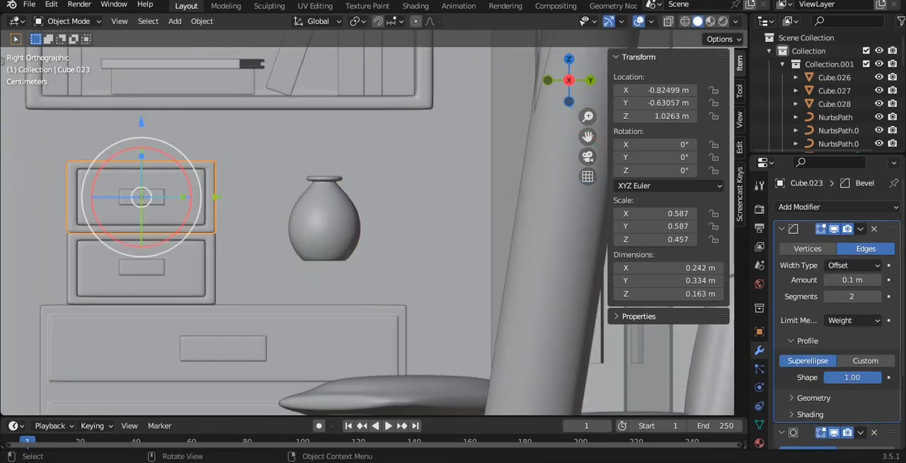
key(s)
click(266, 210)
shift+middle_drag(231, 206, 298, 198)
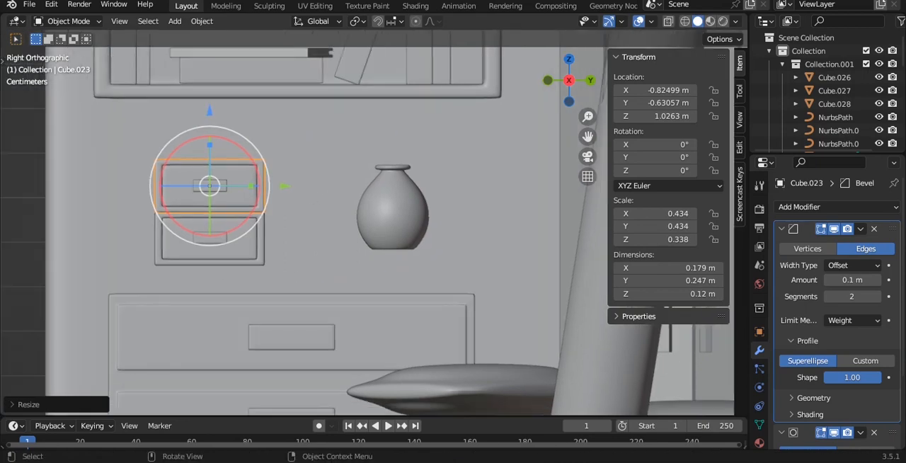
key(g)
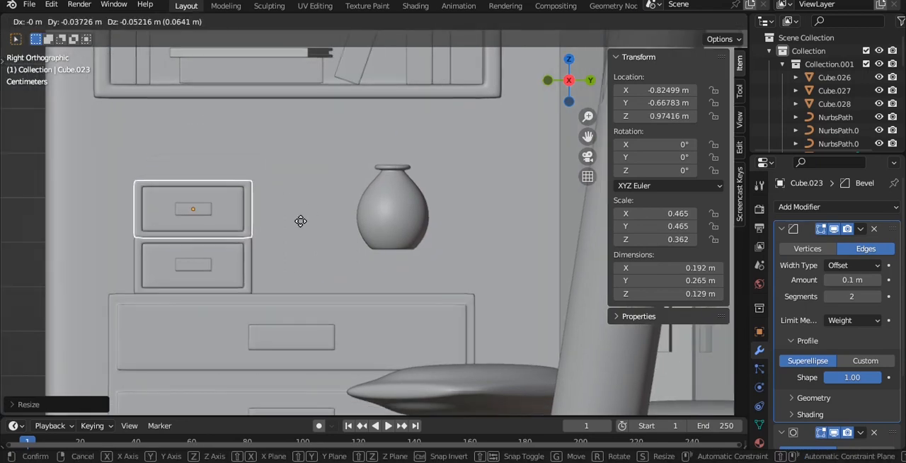
click(301, 220)
Step: Raise the small drawer stack along Z to about 0.977 m to rest on the dresser top, and save the file
scroll(252, 253, up, 5)
key(g)
key(z)
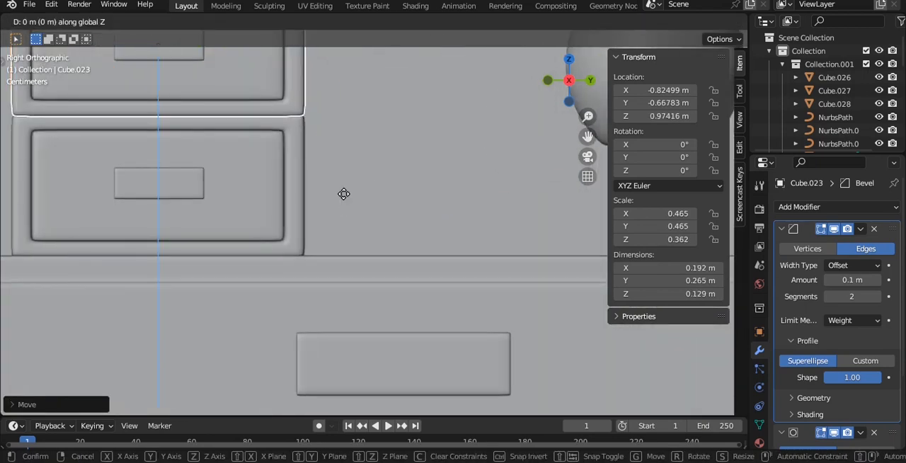
click(345, 194)
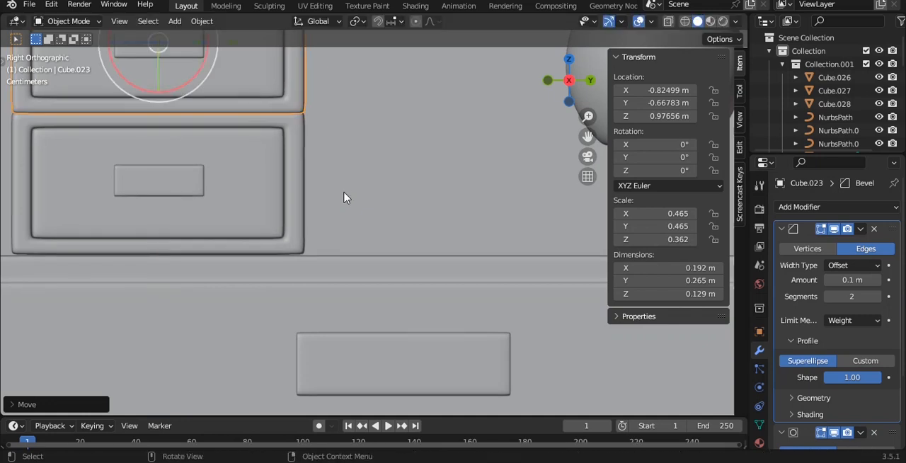
scroll(347, 198, down, 5)
scroll(389, 187, up, 3)
key(ctrl+s)
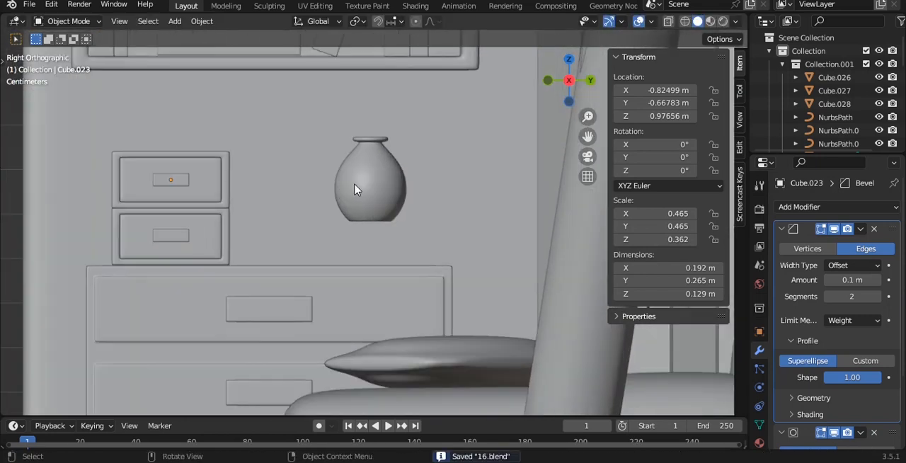
Step: Move the vase down onto the dresser top at about Y -0.281 m, Z 0.888 m
click(374, 187)
scroll(377, 188, up, 1)
scroll(403, 182, up, 1)
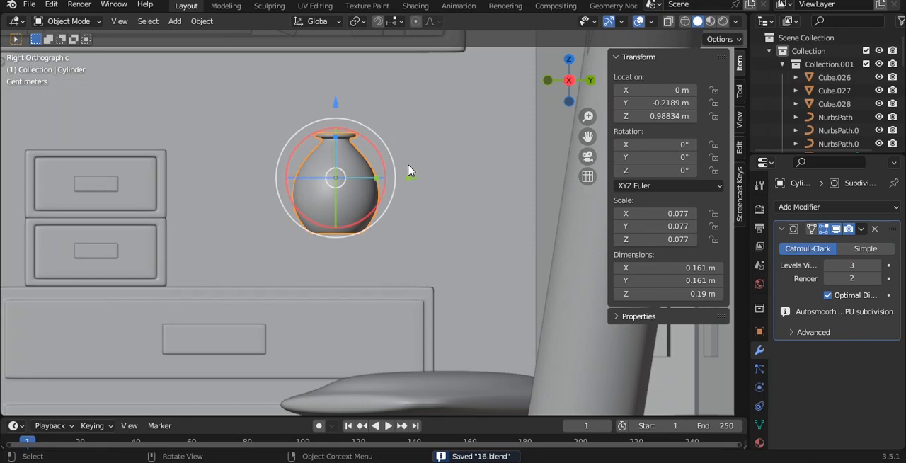
key(g)
click(373, 220)
Step: In the top view, move the vase from the bedside to the dresser at about X -0.670 m, Y -0.206 m
key(grave)
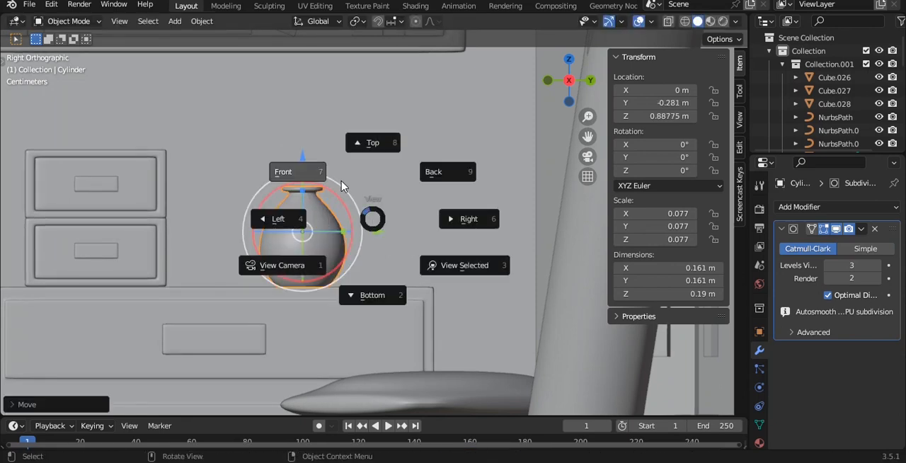
click(343, 182)
key(grave)
click(344, 124)
scroll(358, 195, down, 12)
shift+middle_drag(244, 214, 412, 223)
scroll(393, 225, up, 5)
shift+middle_drag(335, 226, 456, 230)
scroll(425, 260, up, 4)
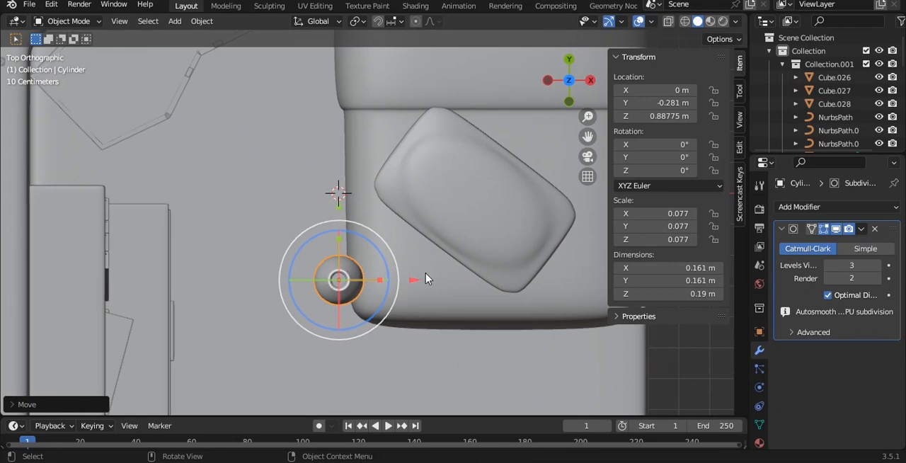
key(g)
key(y)
click(133, 186)
middle_drag(162, 206, 304, 201)
Step: Scale the vase to about 0.083 and raise it to about Z 0.895 m so its base rests on the dresser top
key(s)
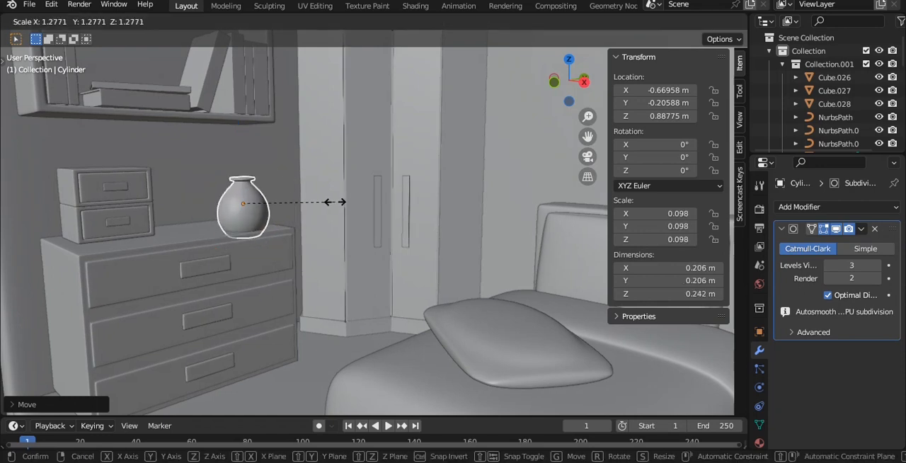
click(323, 197)
scroll(327, 196, up, 4)
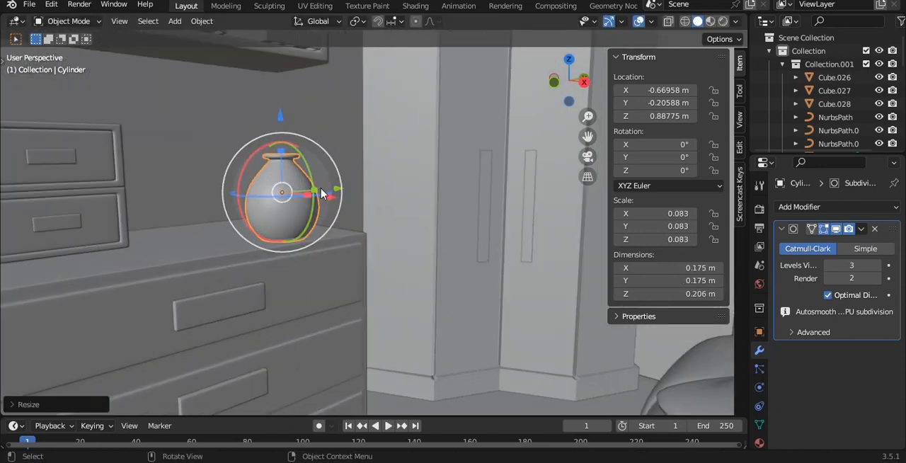
middle_drag(322, 194, 303, 186)
drag(233, 91, 231, 89)
key(grave)
click(318, 91)
scroll(339, 175, down, 8)
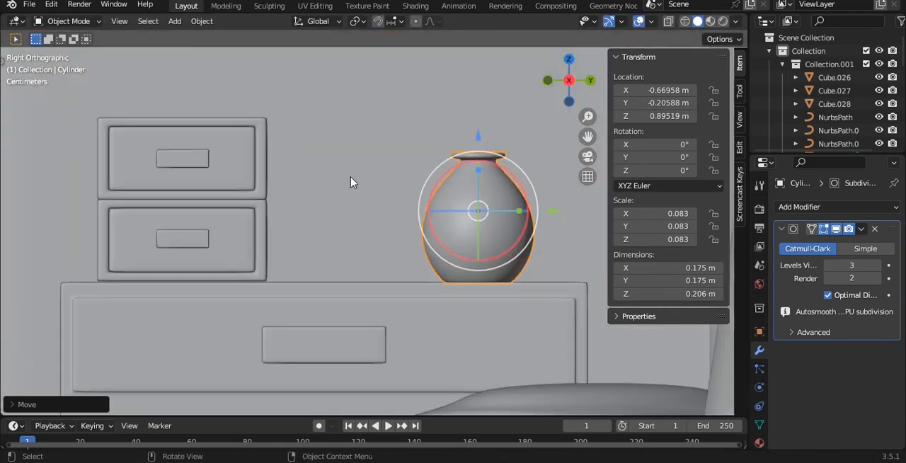
shift+middle_drag(387, 186, 246, 182)
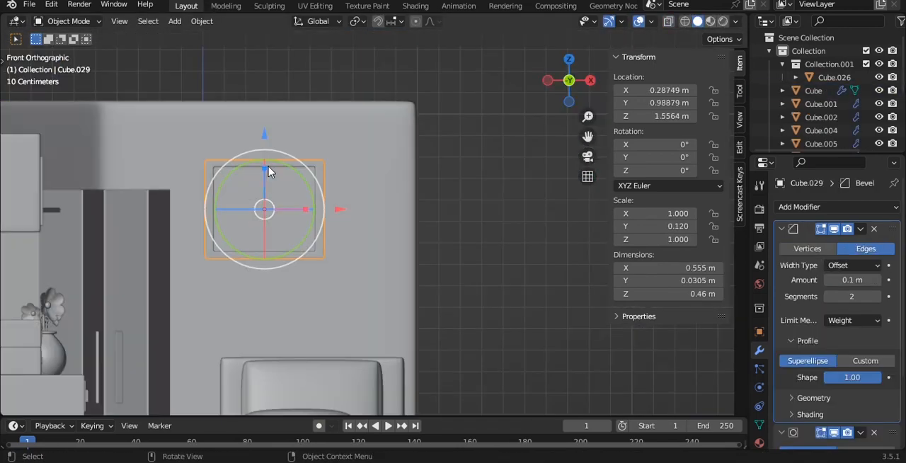
Step: In the front view, move the wall picture frame to about X 0.238 m, Z 1.708 m and scale it to about 0.783
drag(268, 139, 261, 103)
drag(339, 177, 329, 178)
key(s)
click(340, 179)
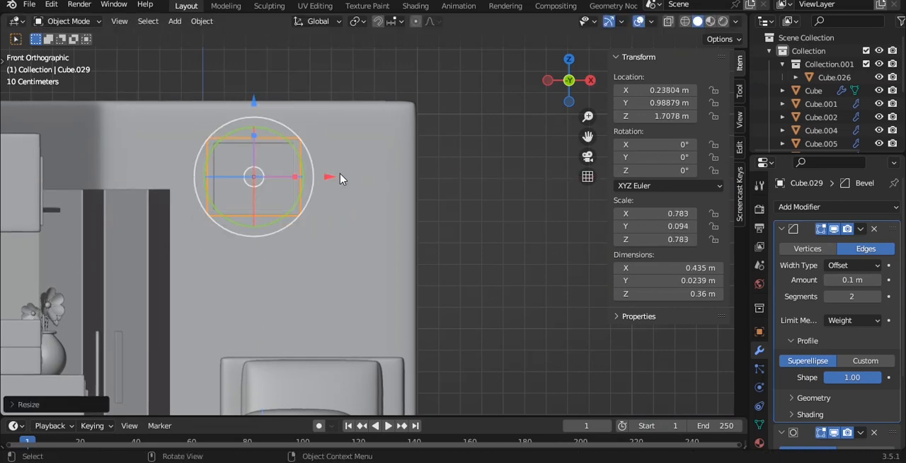
Step: In the side view, shift the picture frame slightly along Y to sit it against the wall above the bed
key(grave)
click(414, 176)
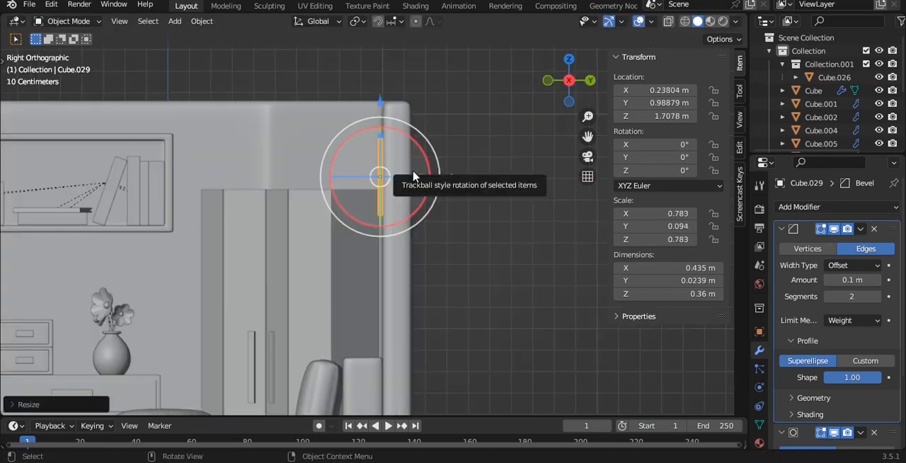
scroll(413, 175, up, 6)
shift+middle_drag(413, 173, 384, 257)
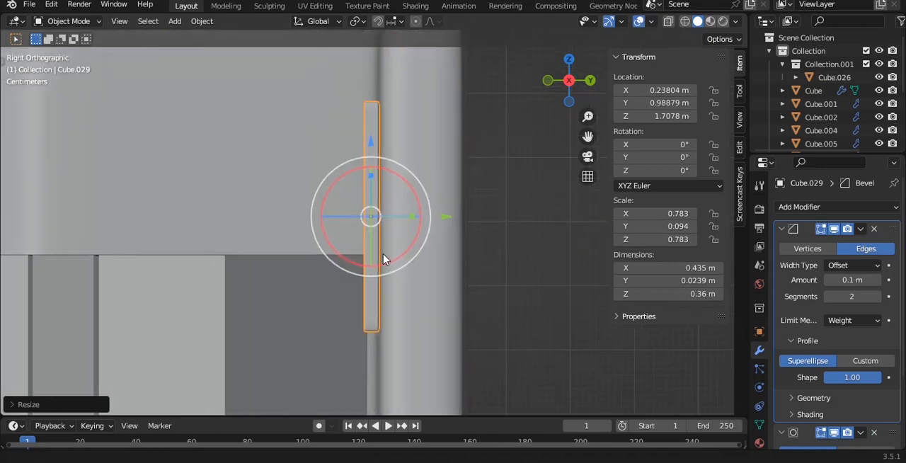
scroll(384, 257, up, 3)
key(alt+a)
click(355, 181)
click(365, 189)
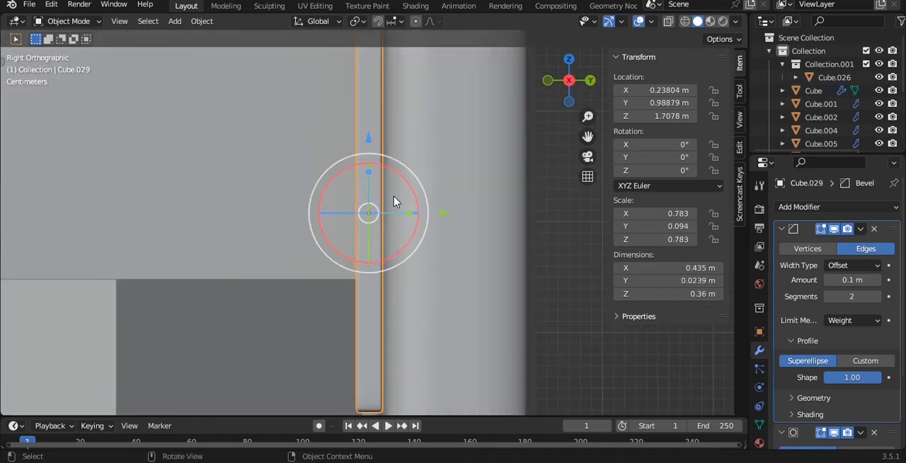
scroll(396, 197, down, 2)
drag(440, 220, 446, 216)
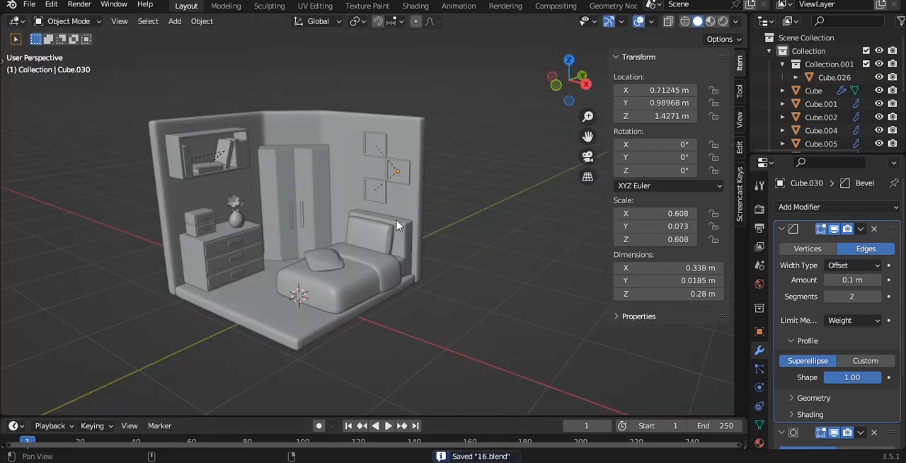
shift+middle_drag(396, 225, 423, 213)
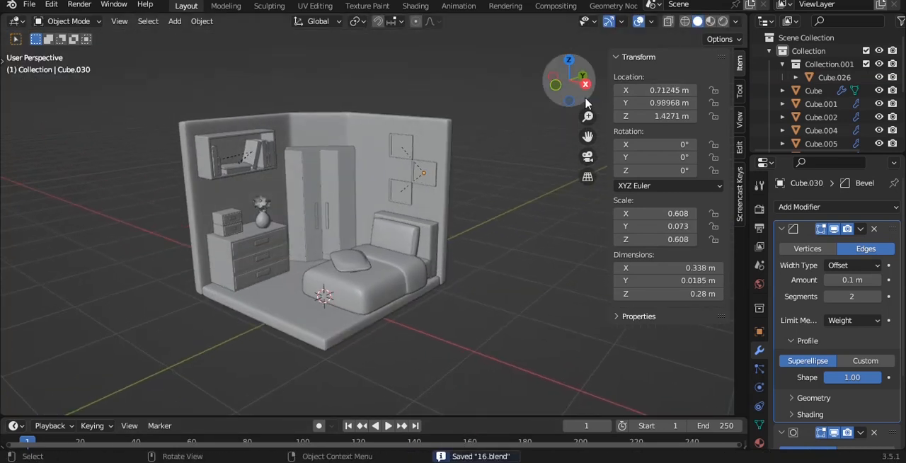
Step: Hide the transform sidebar, add a camera, and align it to the current view of the room
key(n)
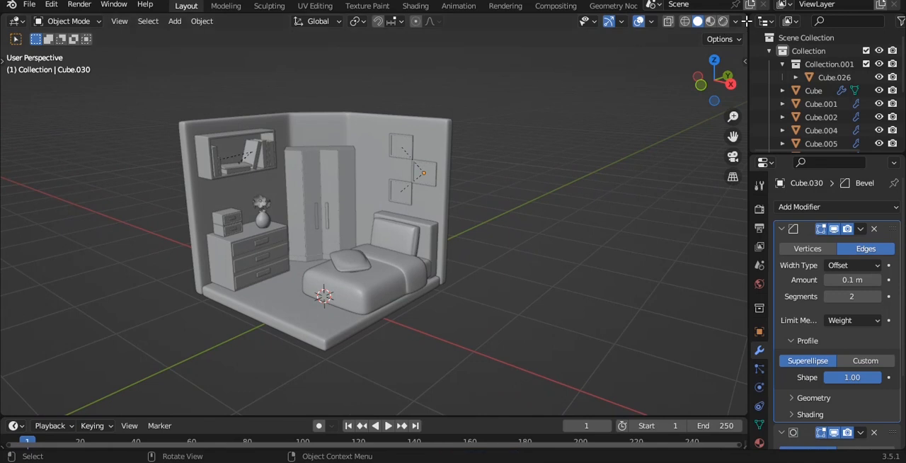
key(shift+a)
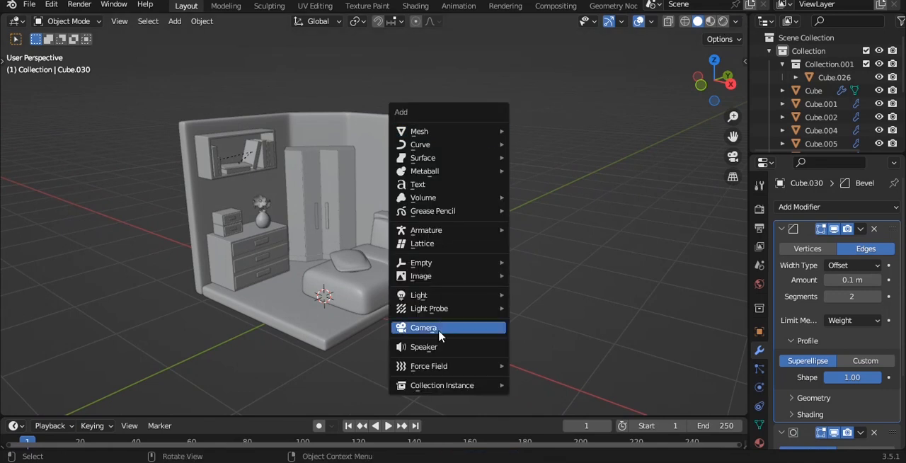
click(414, 326)
key(ctrl+alt+KP_0)
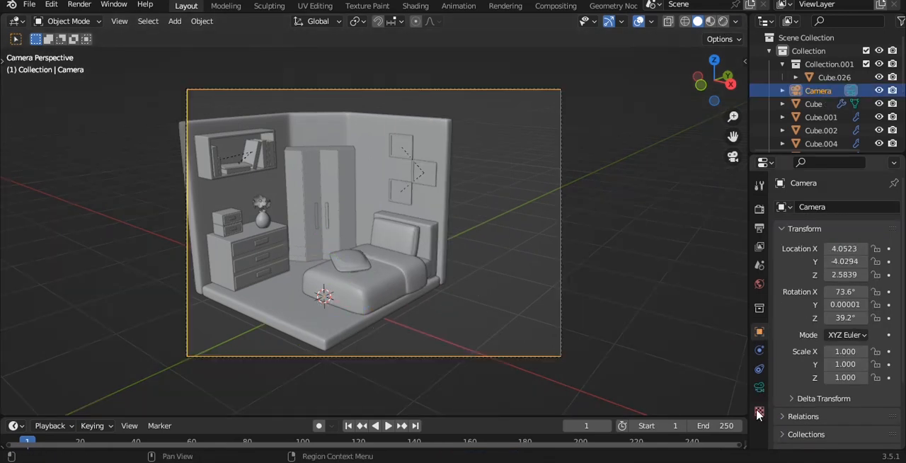
Step: Set the camera's lens type to Orthographic
click(759, 387)
click(849, 249)
click(833, 277)
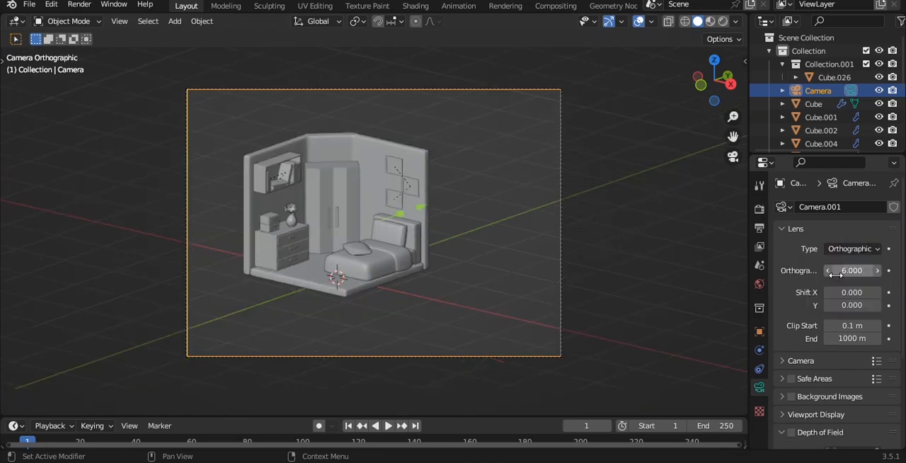
Step: Lock the camera to the view, frame the whole room with an orthographic scale of 4.5, and save the file
key(q)
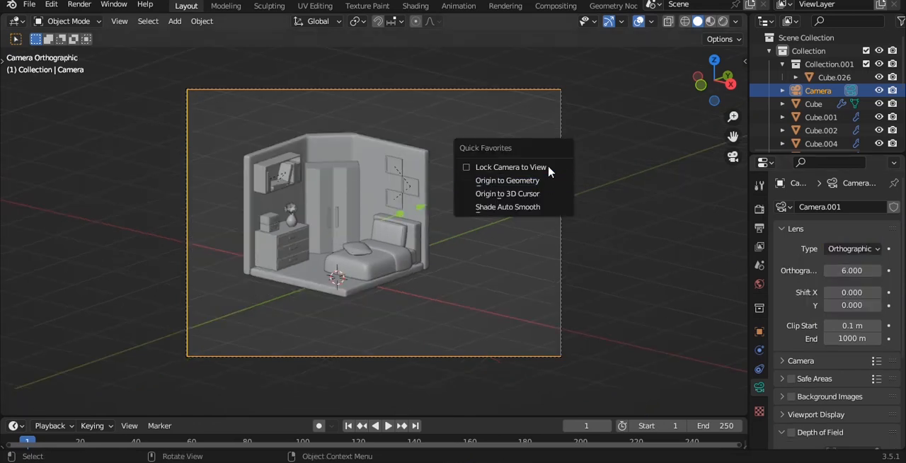
click(546, 172)
shift+middle_drag(529, 181, 573, 195)
drag(841, 268, 833, 269)
mouse_move(546, 196)
middle_down()
mouse_move(527, 196)
mouse_move(549, 204)
mouse_move(554, 191)
middle_up()
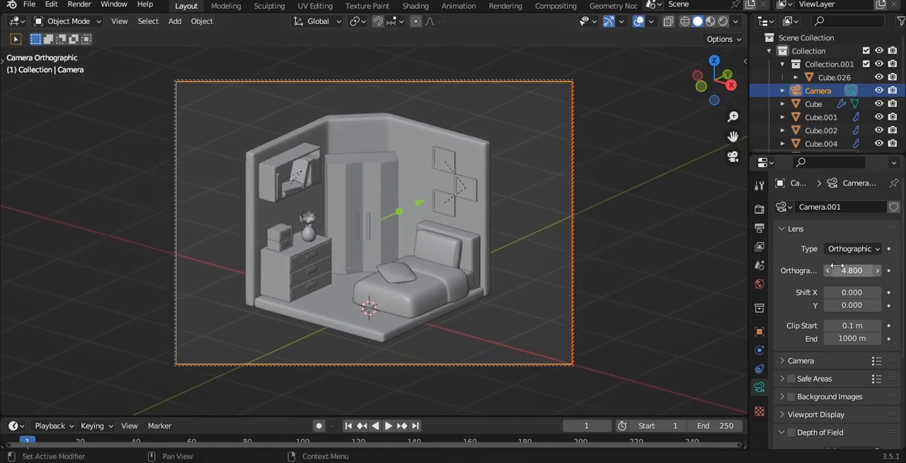
drag(851, 270, 849, 270)
shift+middle_drag(555, 169, 555, 165)
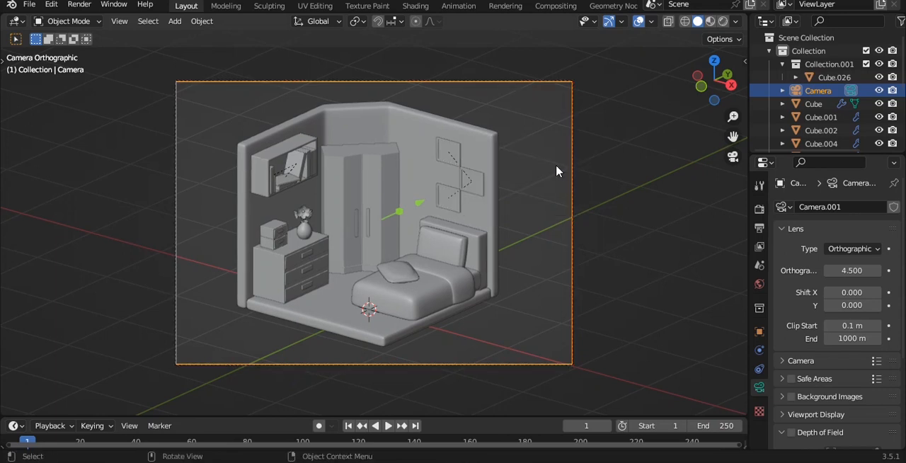
key(ctrl+s)
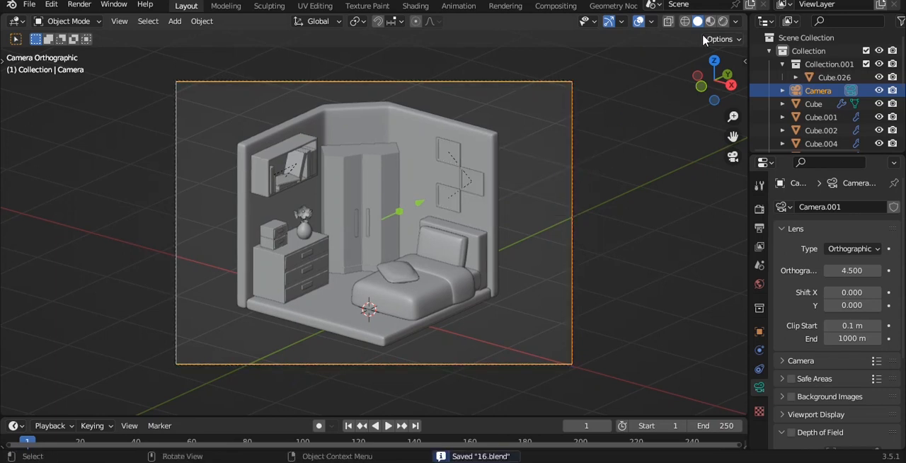
Step: Split off a second camera viewport, hide its gizmos and overlays, and fit the camera frame inside it
click(639, 22)
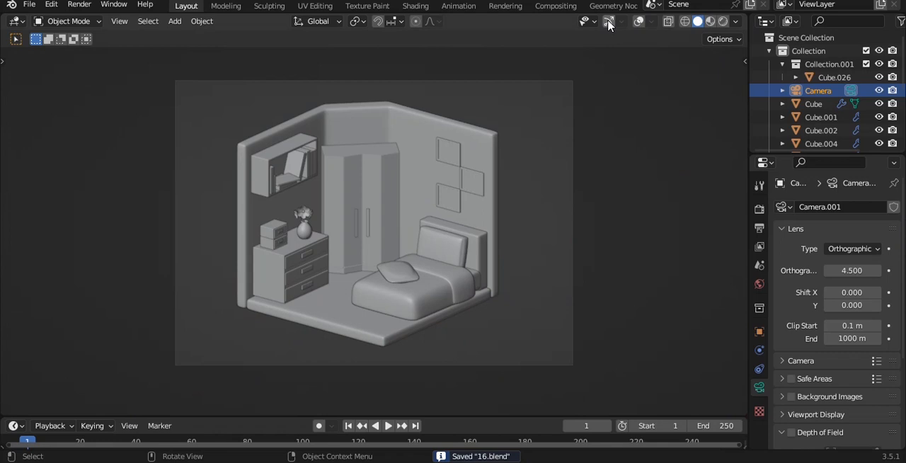
click(638, 21)
drag(745, 17, 256, 106)
key(Home)
scroll(191, 25, down, 10)
click(131, 21)
click(162, 21)
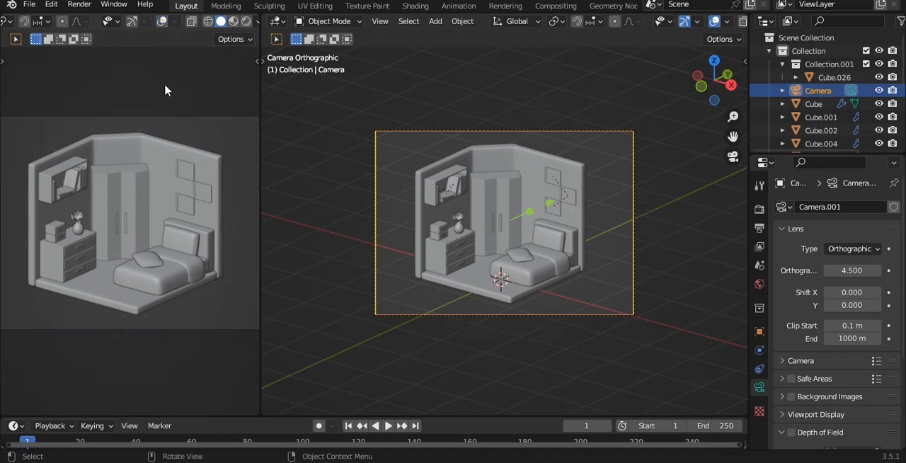
scroll(166, 158, down, 1)
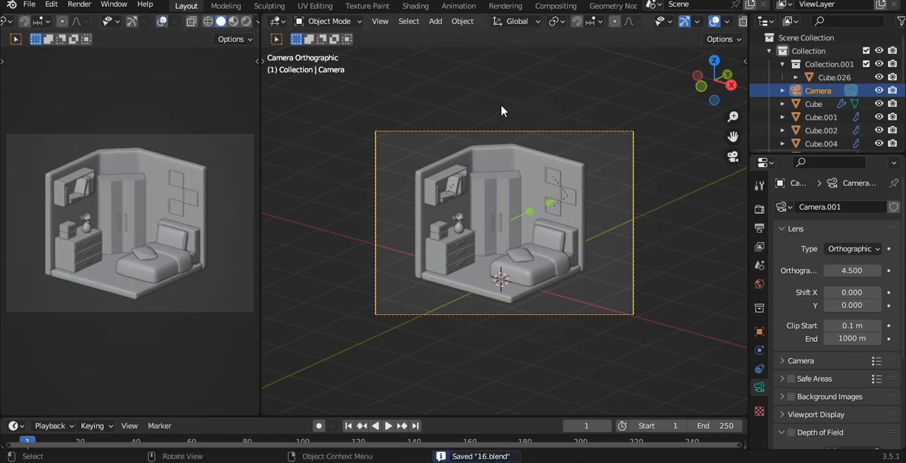
Step: Switch the narrow camera viewport to Rendered shading
click(585, 125)
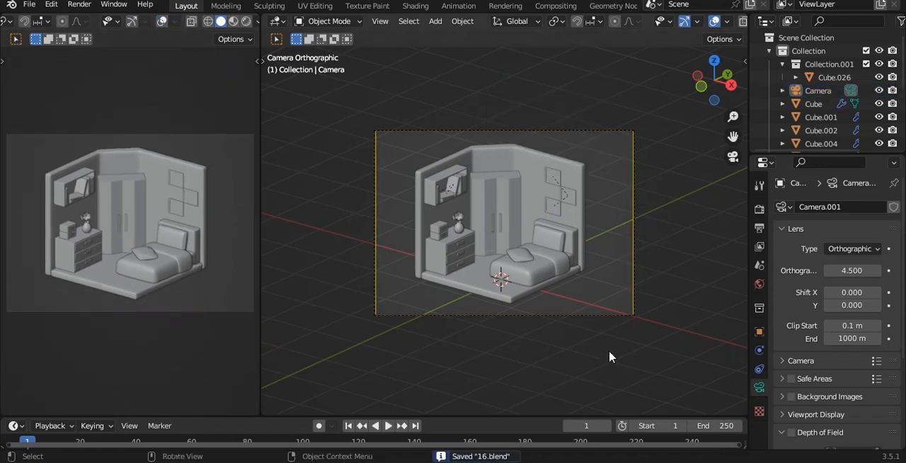
click(244, 23)
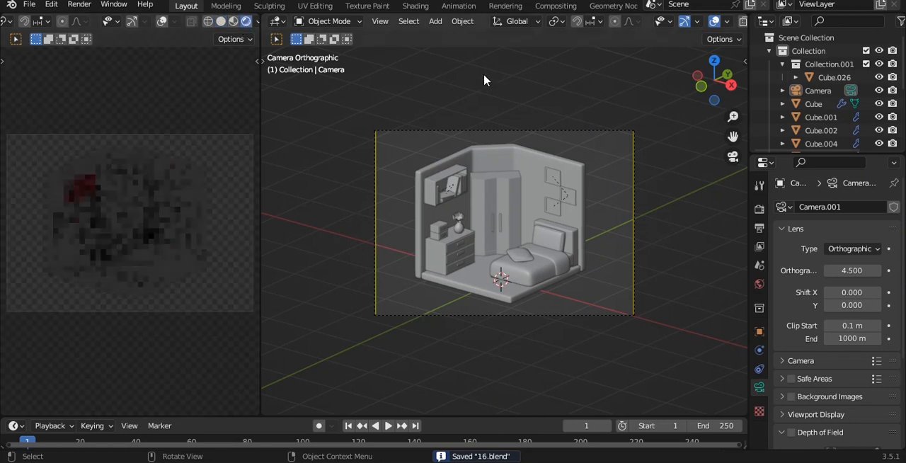
click(567, 167)
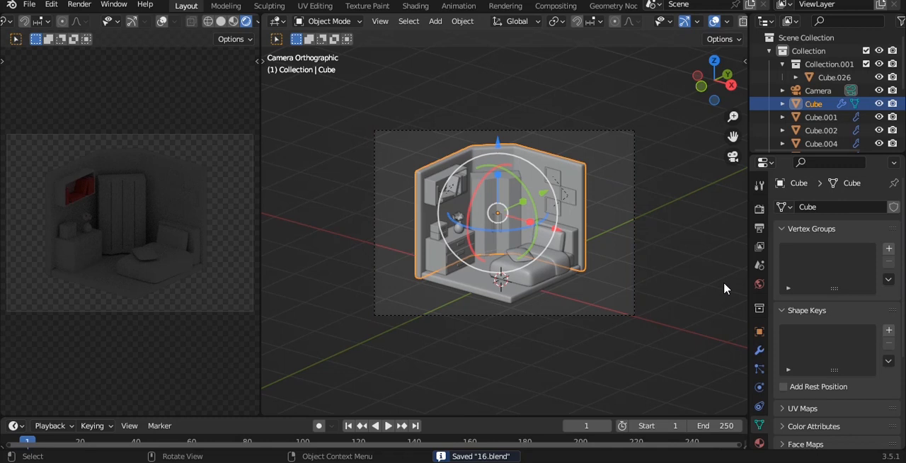
click(542, 132)
Step: Add a Plain Axes empty and raise it along Z to about the middle of the room
key(shift+a)
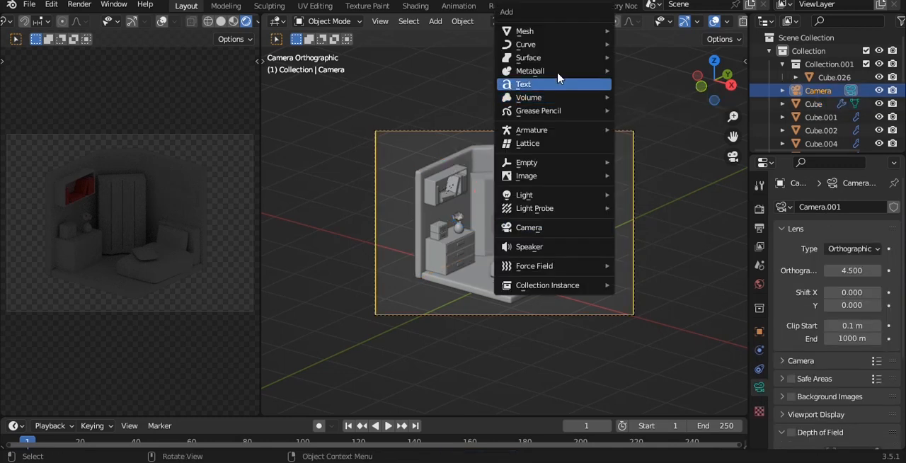
mouse_move(531, 201)
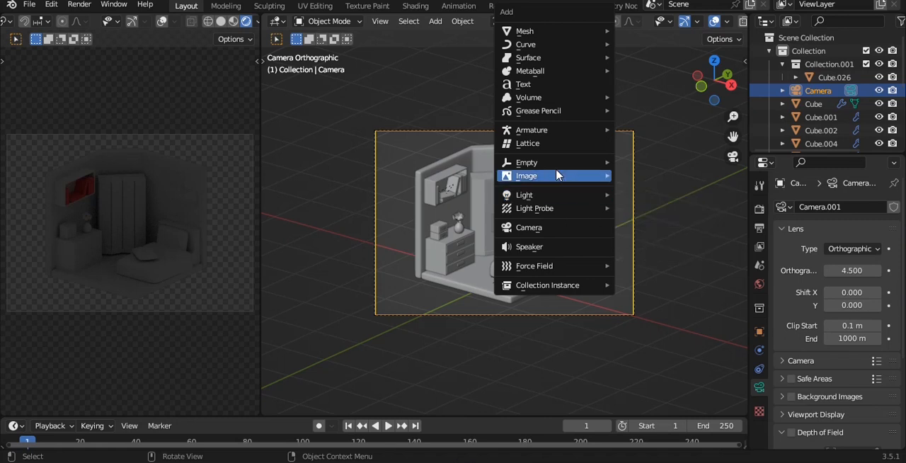
mouse_move(559, 163)
click(638, 162)
drag(502, 211, 502, 154)
Step: Snap the 3D cursor to the empty and apply Origin to Geometry
key(shift+a)
mouse_move(588, 162)
key(Escape)
key(shift+s)
click(536, 243)
key(q)
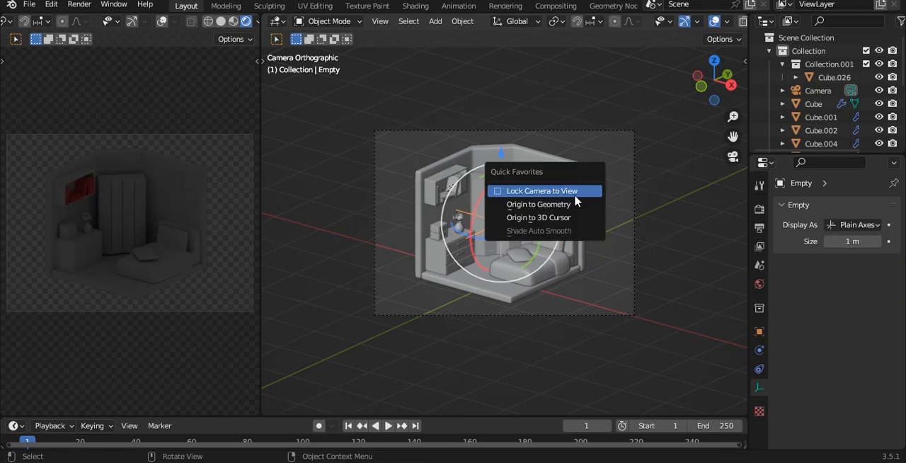
click(559, 205)
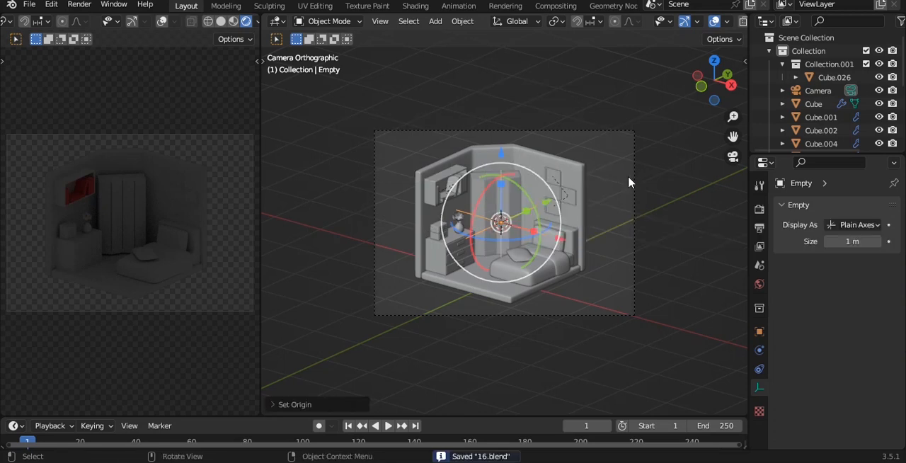
Step: Add a sun light at the 3D cursor and raise it about 2.491 m along Z above the room
middle_drag(647, 160, 627, 164)
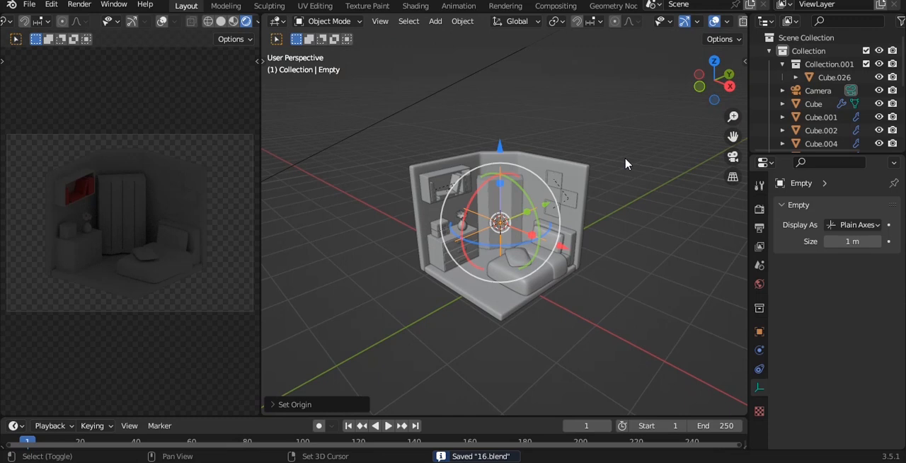
key(shift+a)
mouse_move(614, 176)
mouse_move(622, 195)
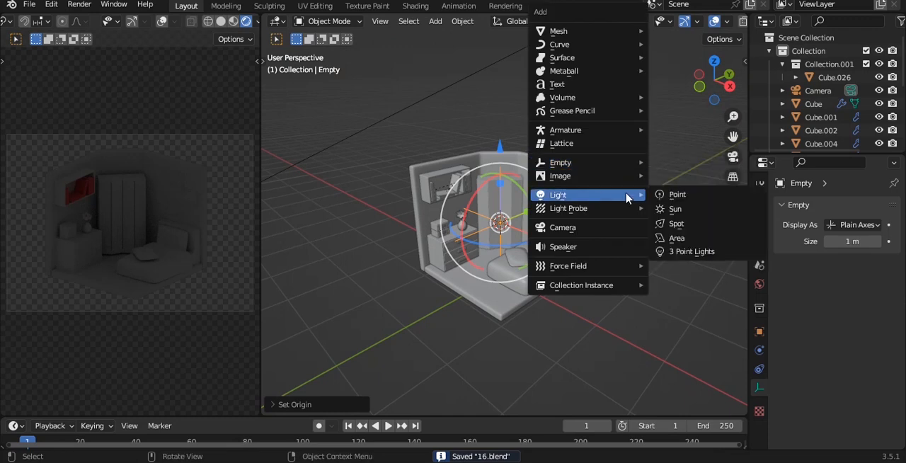
click(676, 208)
key(g)
key(z)
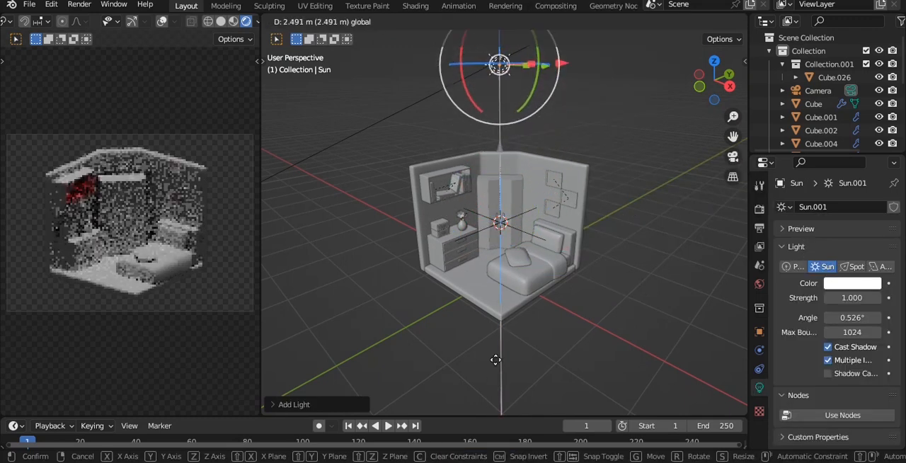
click(496, 359)
Step: Move the sun light sideways to a spot outside the room and save the file
middle_drag(496, 359, 569, 168)
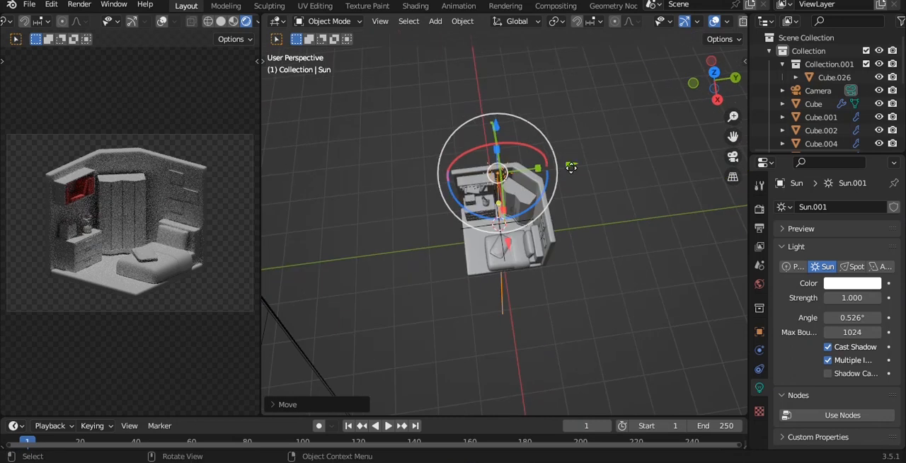
drag(565, 161, 459, 176)
key(ctrl+s)
Step: In top view, reposition the sun just outside the room's dresser-side front corner and aim it past the room's angled rear corner
key(grave)
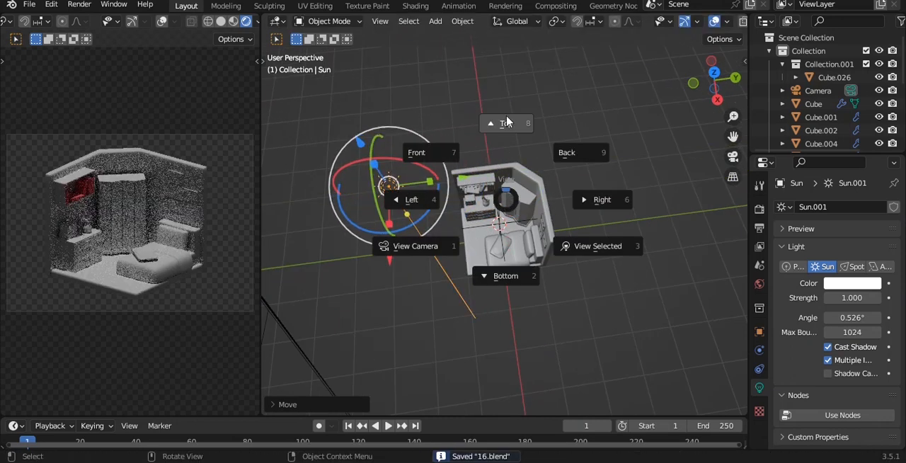
click(508, 126)
drag(575, 308, 513, 307)
key(shift+t)
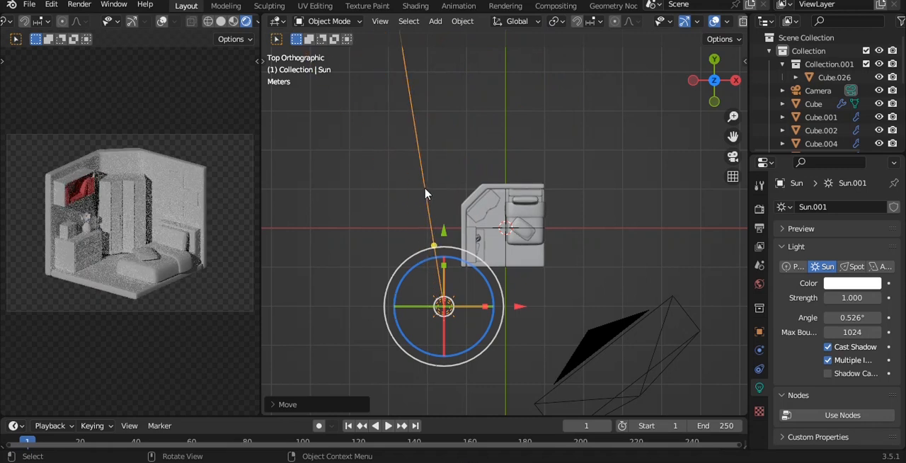
click(425, 193)
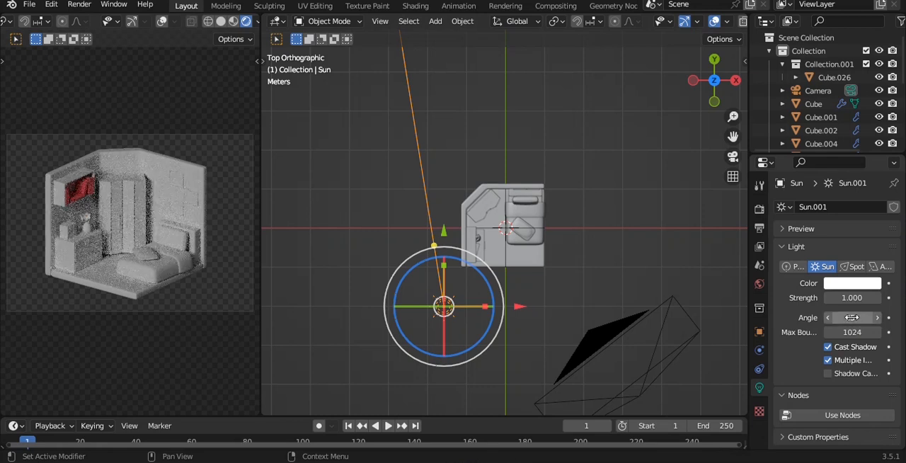
Step: Give the room's walls a new material with a full-brightness pale yellow base color, and save the file
middle_drag(420, 162, 570, 153)
scroll(572, 142, up, 3)
click(576, 136)
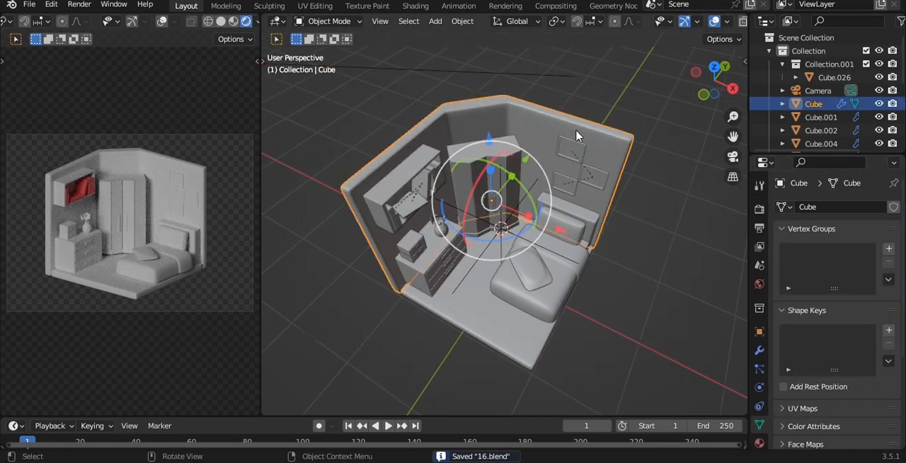
click(759, 443)
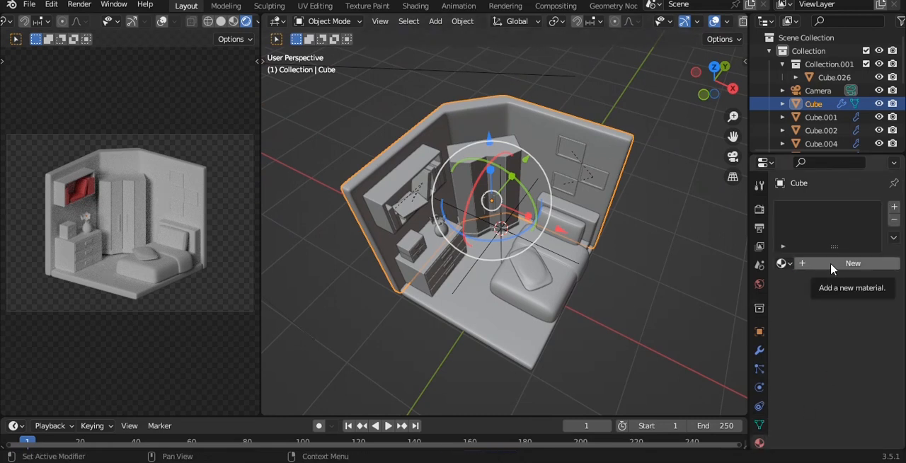
click(806, 266)
click(846, 380)
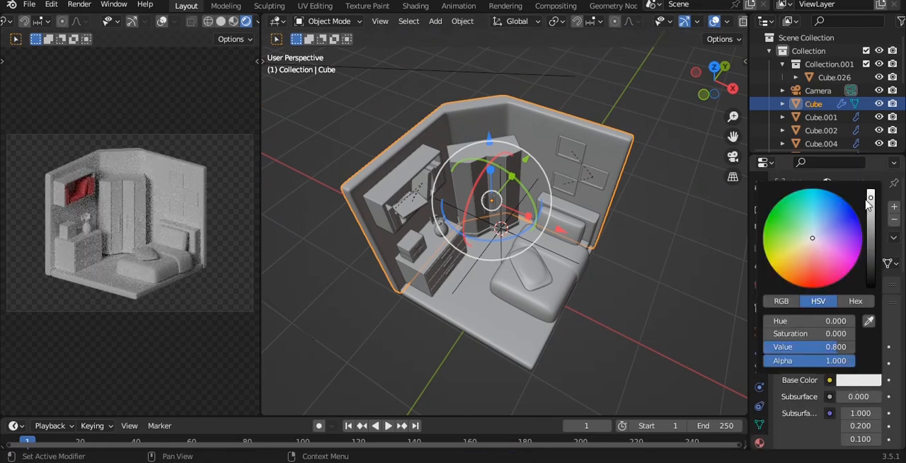
drag(869, 201, 870, 188)
drag(811, 241, 798, 252)
key(ctrl+s)
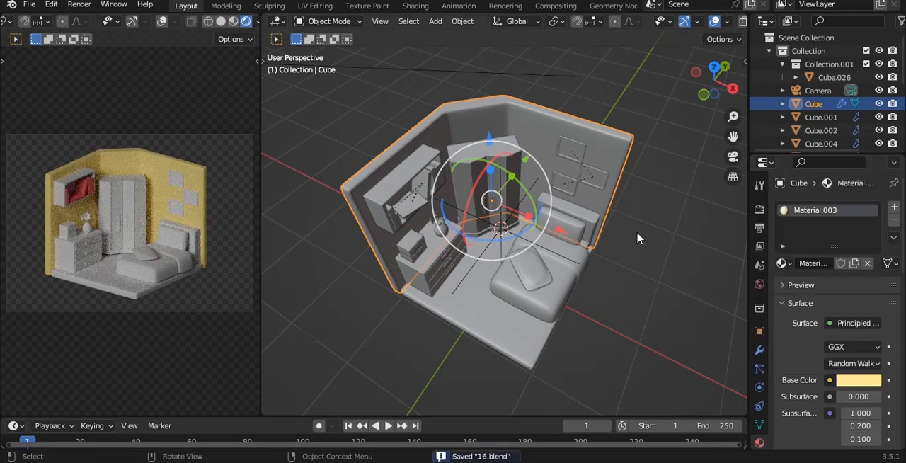
Step: Give the wardrobe door handles a new material with a bright orange base color, and save the file
middle_drag(564, 192, 541, 168)
scroll(541, 168, up, 3)
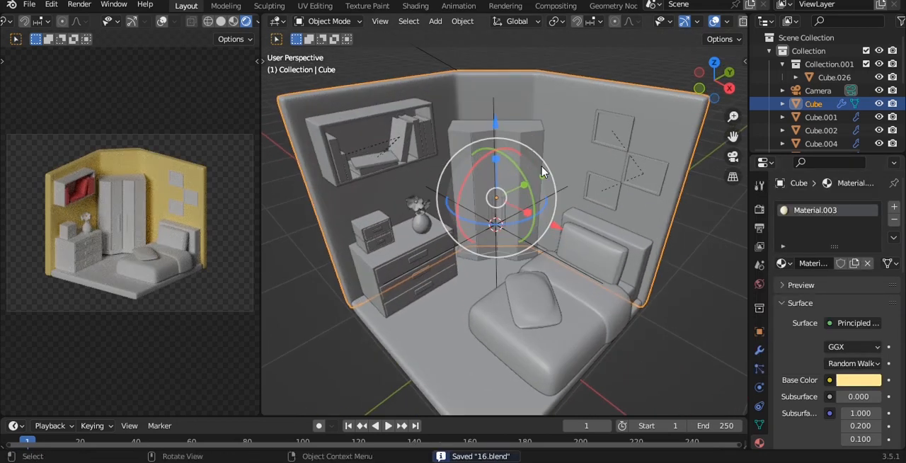
click(504, 217)
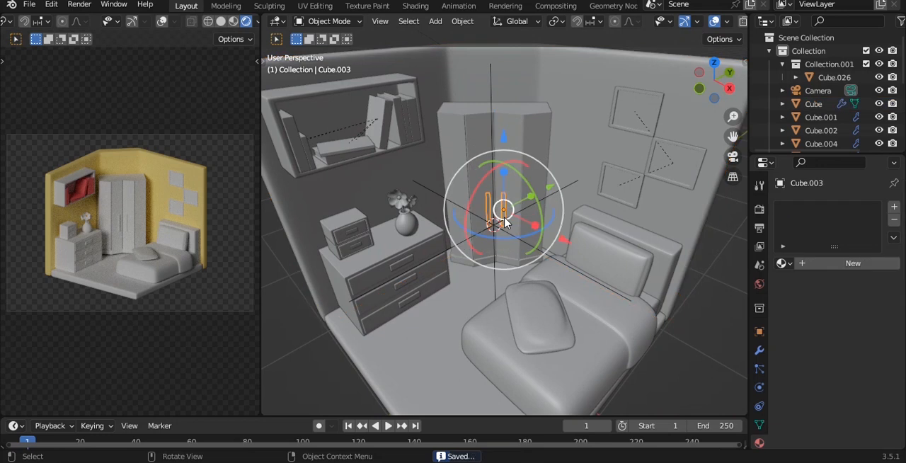
click(852, 263)
click(859, 380)
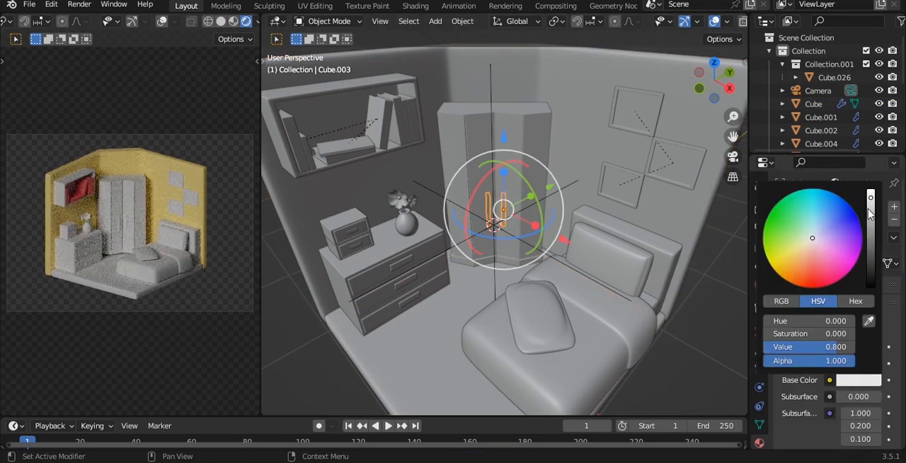
drag(870, 214, 870, 191)
click(802, 266)
drag(802, 267, 797, 274)
key(alt+a)
key(ctrl+s)
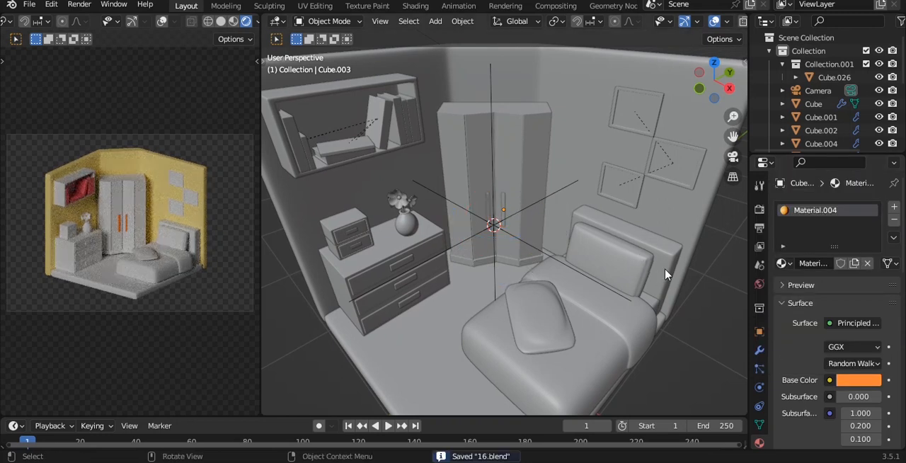
Step: Try the wardrobe handles' existing orange Material.004 on the bed cover
shift+middle_drag(667, 274, 606, 238)
click(605, 255)
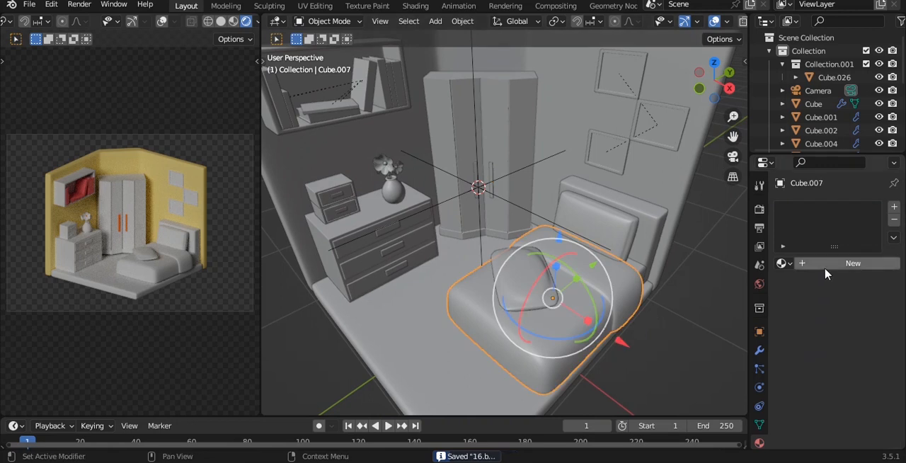
click(782, 263)
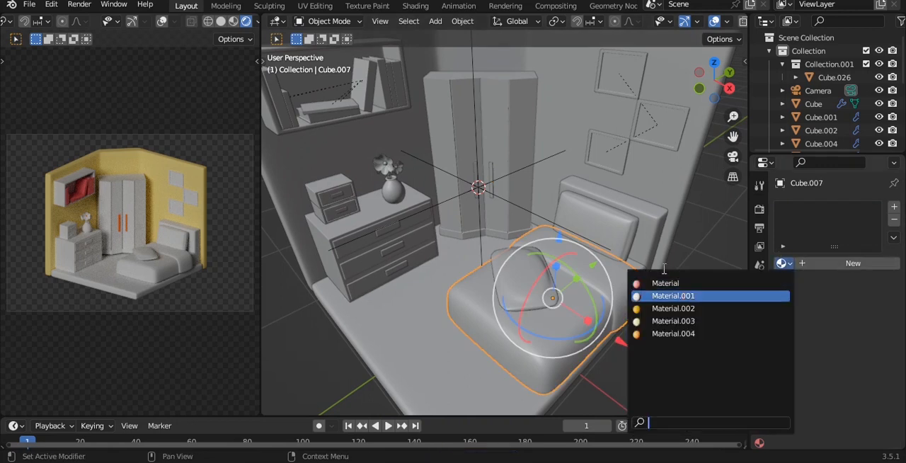
click(642, 337)
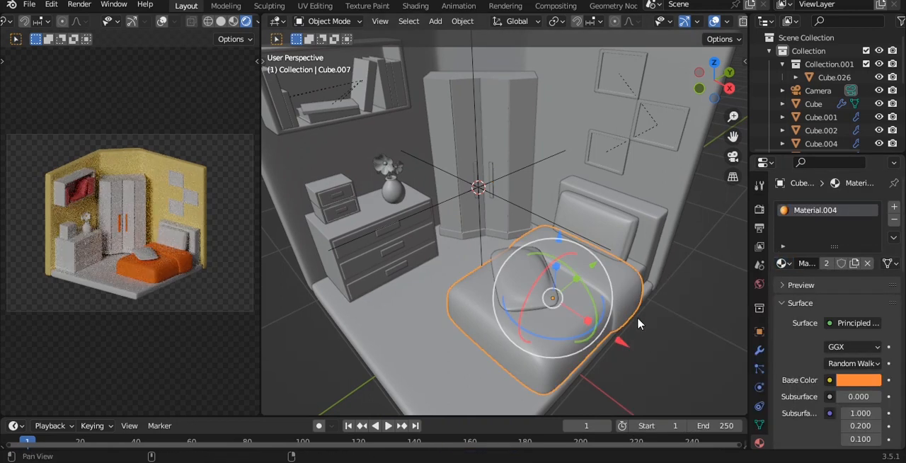
shift+middle_drag(639, 319, 608, 263)
key(ctrl+z)
Step: Give the bed cover its own new material with a light orange base color
click(816, 267)
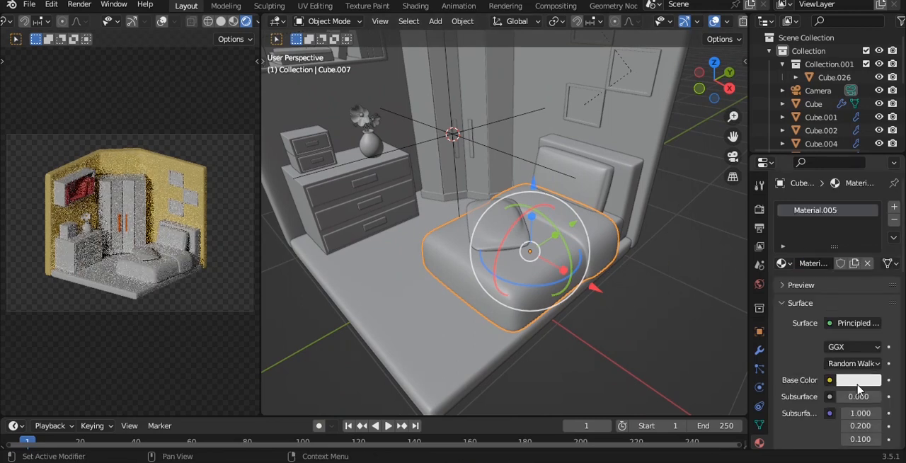
click(859, 380)
click(806, 242)
drag(806, 241, 800, 261)
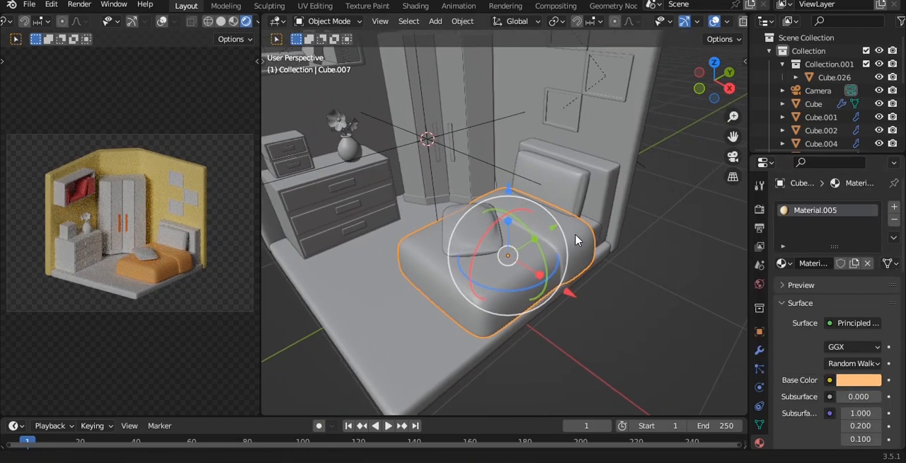
Step: Give the loose cushion on the bed a new material with a full-brightness light blue base color
scroll(575, 238, up, 4)
click(639, 189)
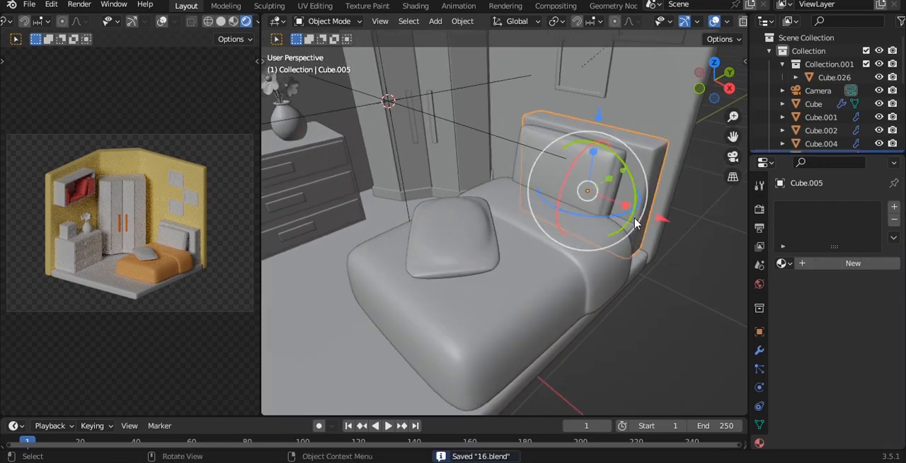
scroll(632, 211, up, 2)
click(483, 249)
click(845, 262)
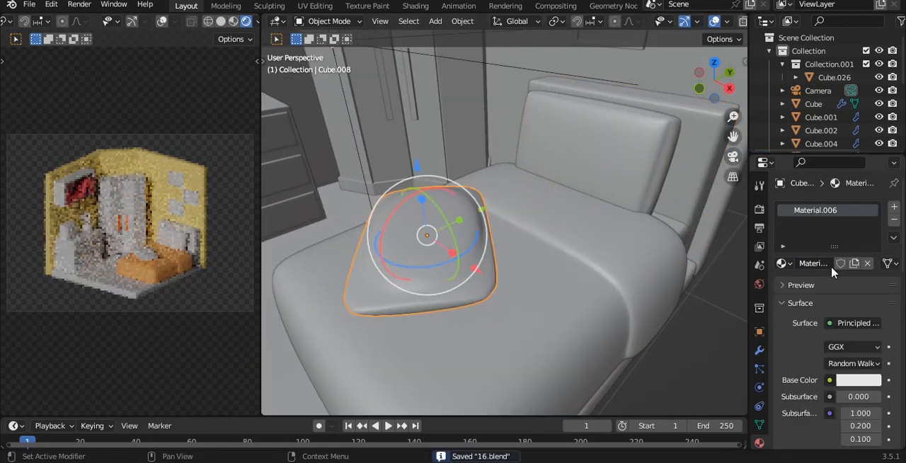
click(870, 386)
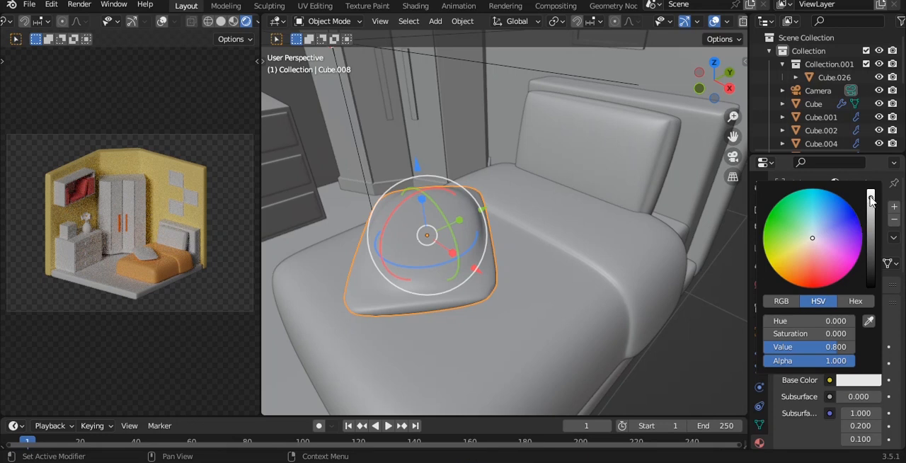
drag(870, 201, 871, 191)
click(816, 227)
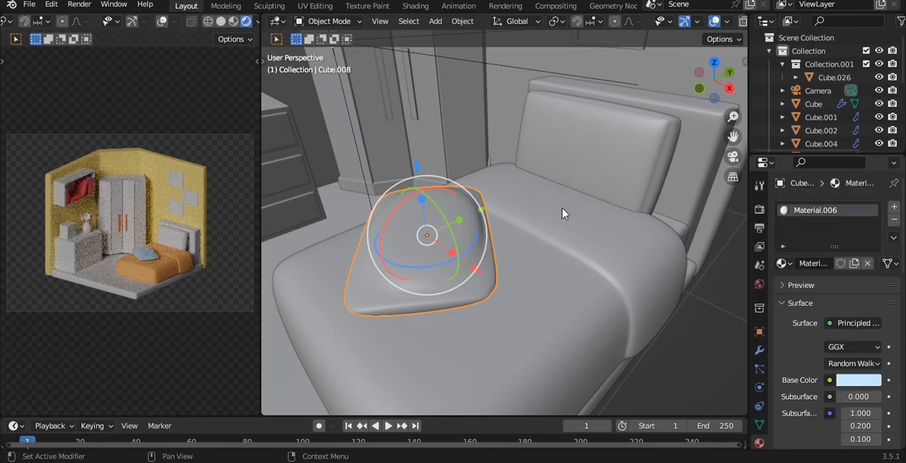
Step: Link the cushion's light blue material to the upright pillow and the headboard, and save the file
middle_drag(575, 170, 556, 193)
click(539, 175)
shift+click(409, 261)
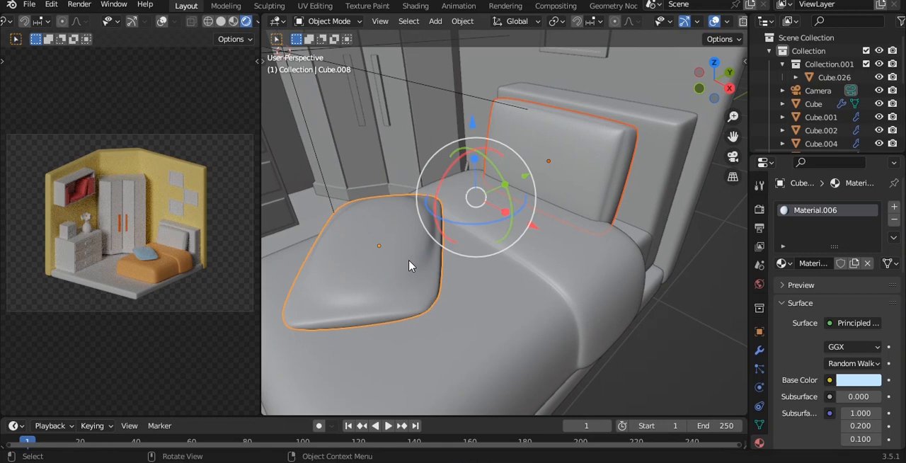
click(643, 205)
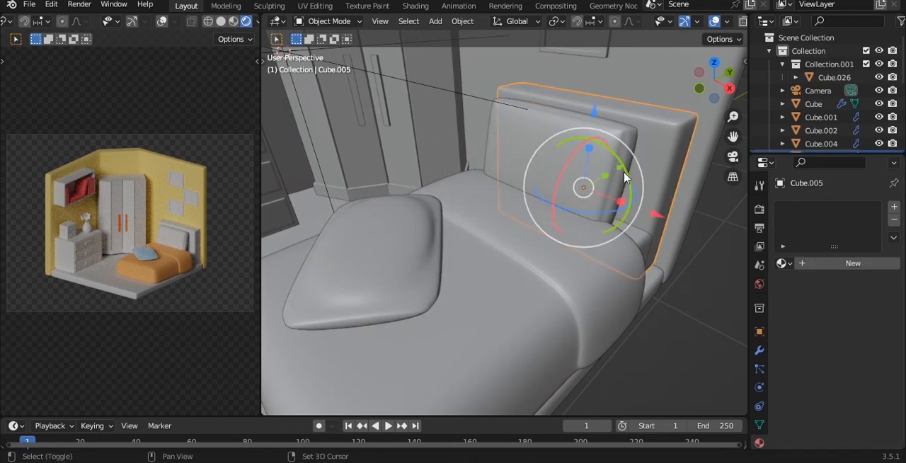
shift+click(420, 263)
key(ctrl+p)
click(421, 262)
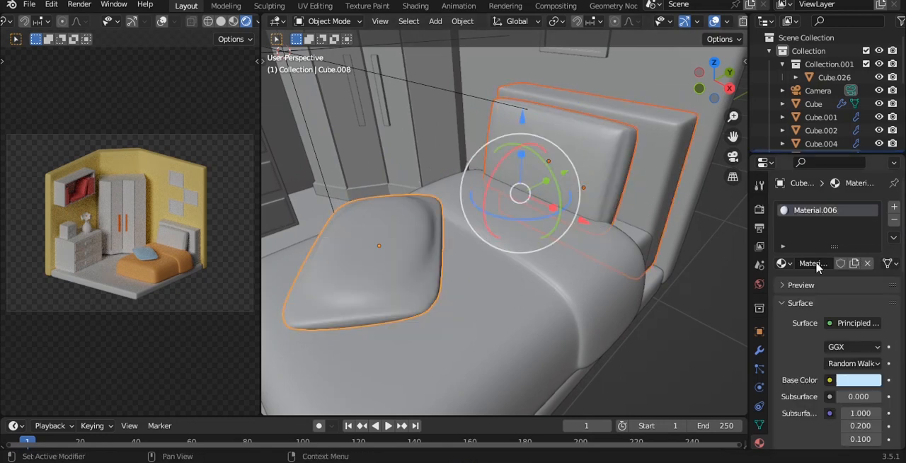
key(ctrl+l)
click(460, 306)
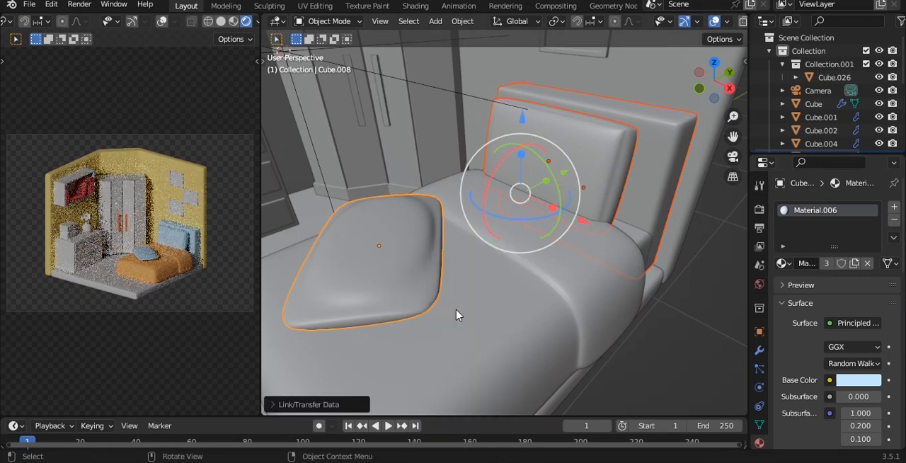
key(alt+a)
key(ctrl+s)
Step: Give the headboard its own material with a peach base color, and save the file
click(641, 190)
click(857, 380)
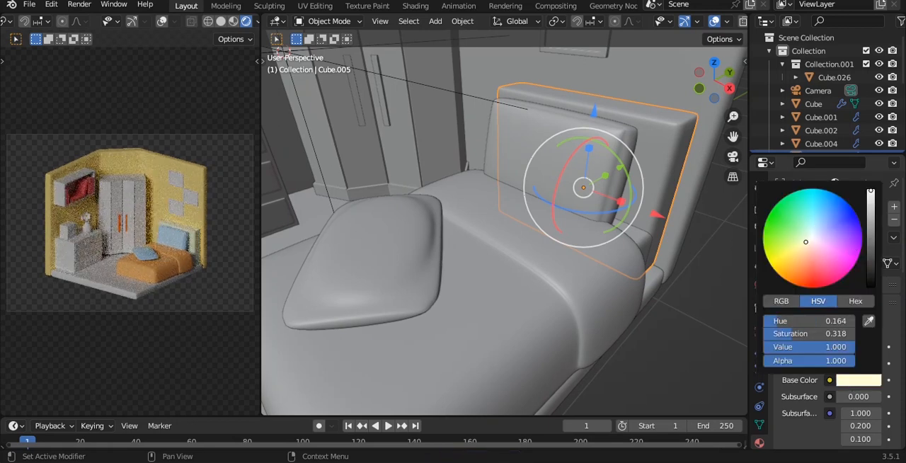
drag(805, 242, 805, 253)
click(694, 306)
key(ctrl+s)
Step: Open the dresser's mesh in Edit Mode with face selection active
middle_drag(460, 231, 523, 224)
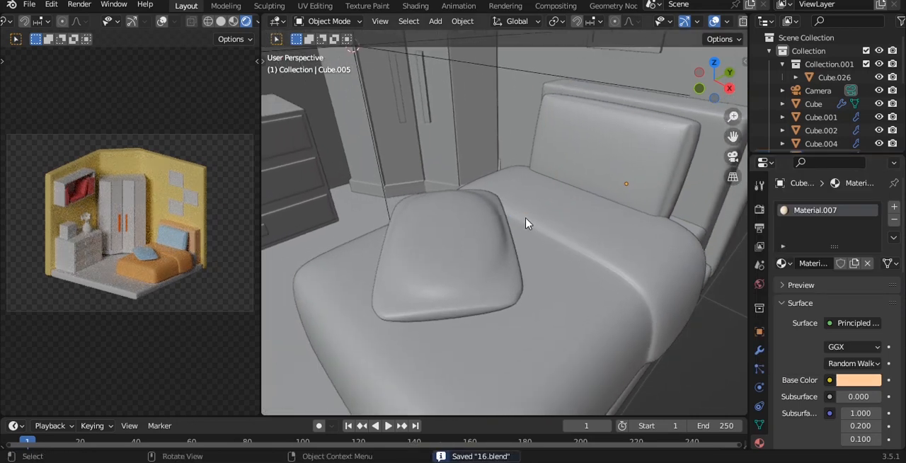
scroll(475, 217, up, 1)
shift+middle_drag(442, 222, 627, 232)
click(430, 121)
shift+middle_drag(447, 164, 522, 167)
click(393, 156)
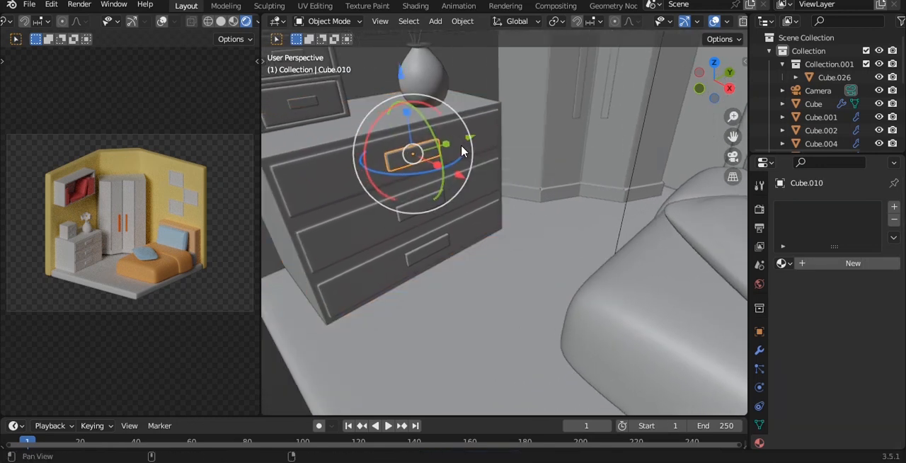
shift+middle_drag(465, 150, 501, 153)
scroll(500, 147, up, 1)
click(498, 138)
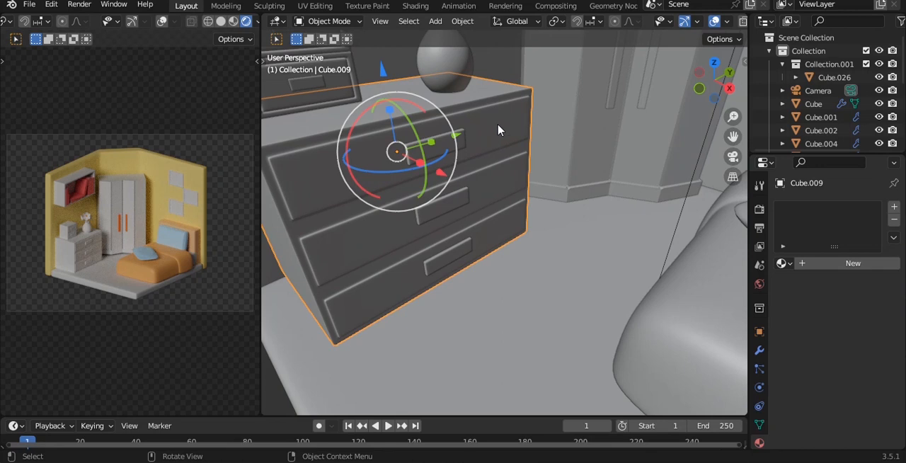
key(Tab)
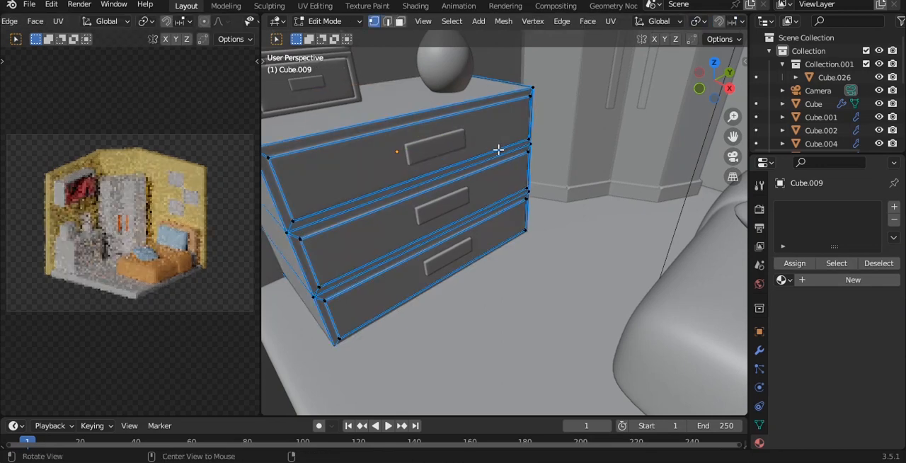
middle_drag(497, 149, 521, 155)
key(3)
Step: Select the front panel faces of all three dresser drawers
middle_drag(483, 133, 561, 179)
click(504, 227)
click(464, 222)
scroll(465, 221, up, 2)
shift+middle_drag(465, 221, 546, 236)
key(ctrl+KP_Add)
shift+click(530, 244)
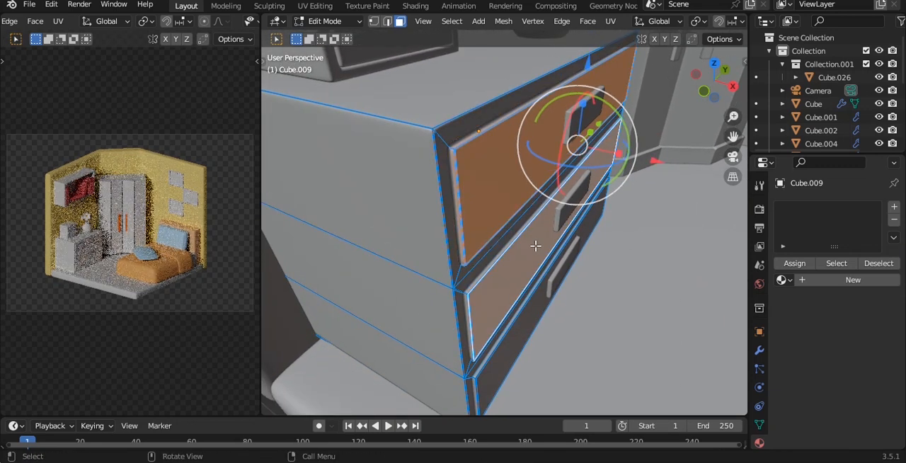
middle_drag(530, 246, 517, 240)
scroll(479, 297, up, 2)
shift+click(503, 336)
shift+middle_drag(503, 336, 507, 229)
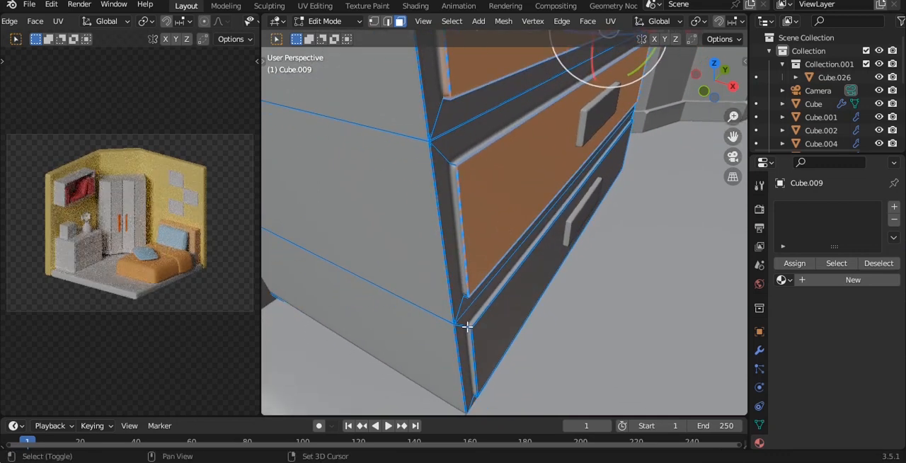
shift+double_click(470, 327)
shift+click(490, 329)
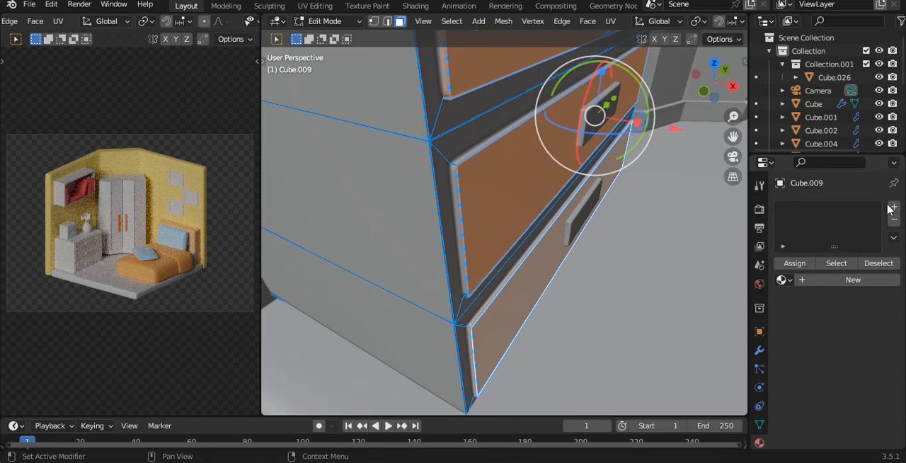
Step: Give the whole dresser a new default white material, keeping its mesh open for face editing
key(Tab)
click(869, 261)
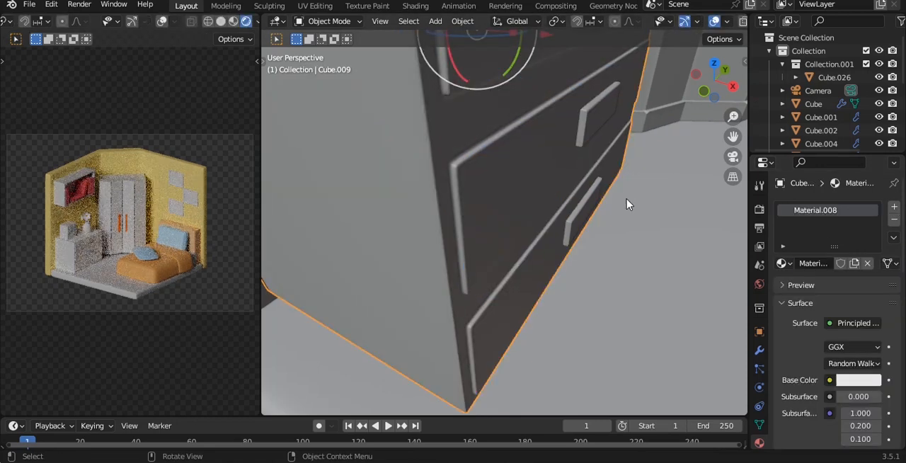
key(Tab)
Step: Assign the selected drawer fronts a second material with a light orange base color (hue 0.090, saturation 0.844, value 1.000), and save the file
click(894, 206)
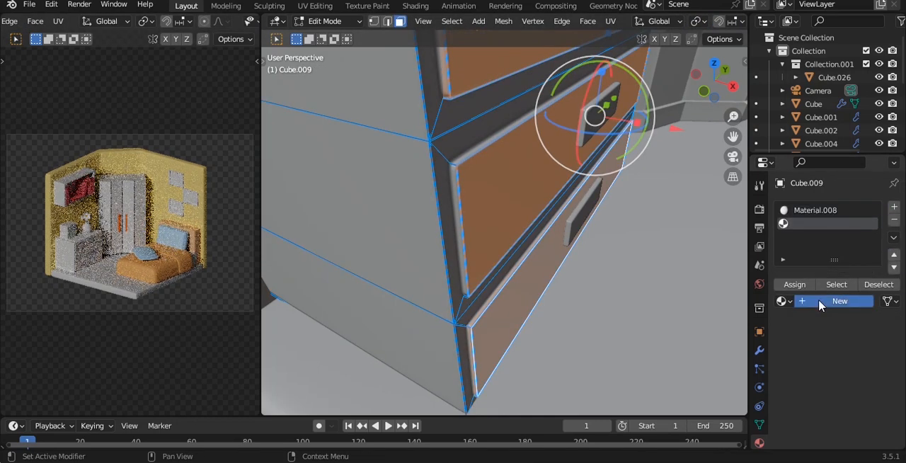
click(821, 303)
click(864, 418)
drag(871, 239, 871, 225)
drag(811, 278, 794, 297)
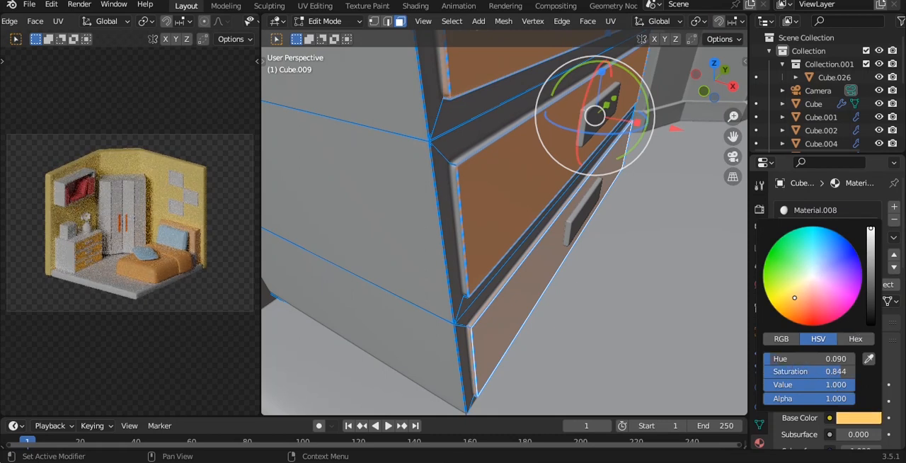
key(Tab)
scroll(615, 198, down, 6)
middle_drag(580, 193, 481, 154)
key(ctrl+s)
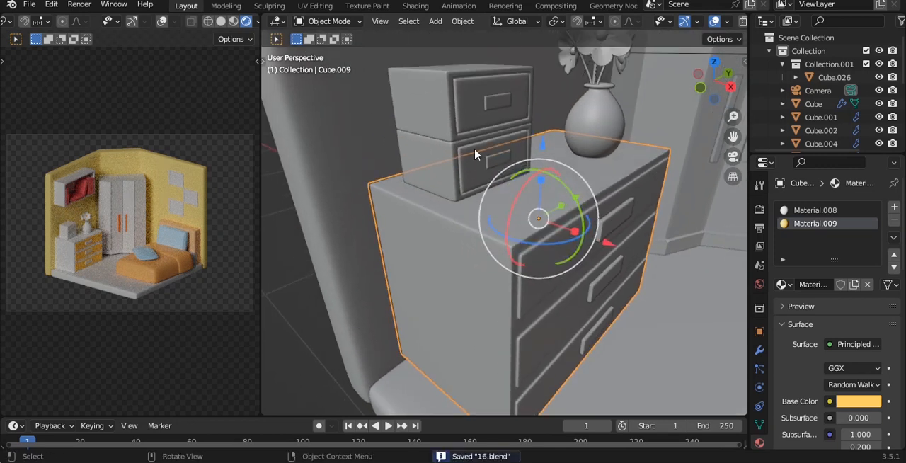
Step: Give each of the two small drawer boxes on the dresser a new default white material
click(443, 131)
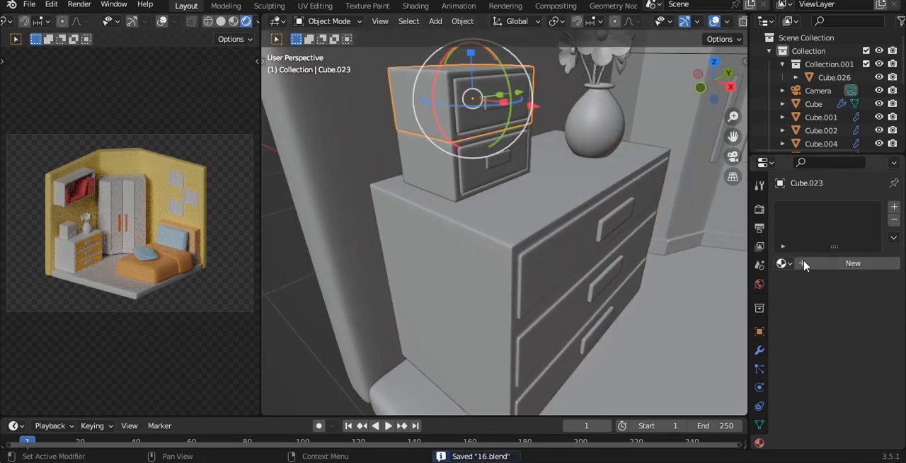
click(800, 260)
click(455, 177)
click(828, 260)
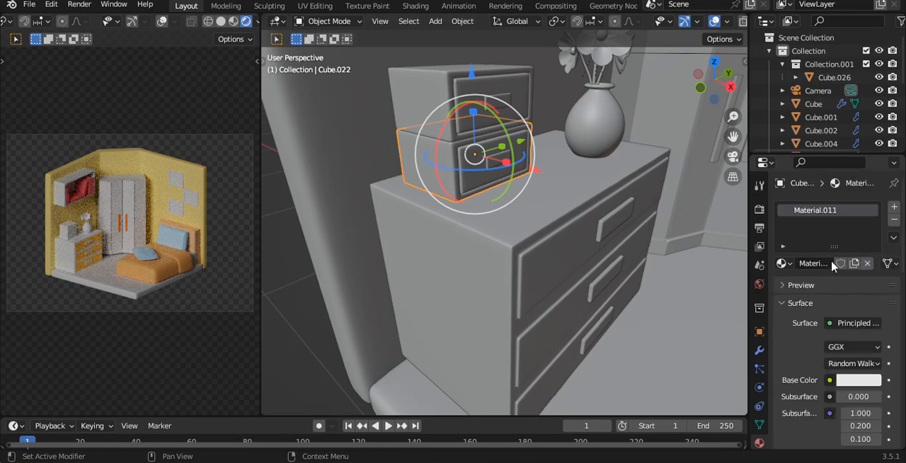
Step: Open the upper small box's mesh in Edit Mode and select its front drawer panel faces
click(495, 98)
click(488, 83)
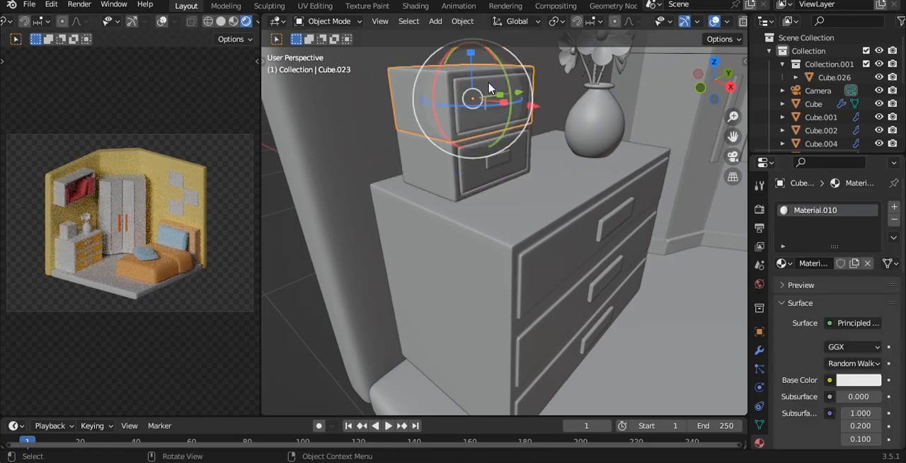
shift+middle_drag(488, 84, 506, 183)
scroll(506, 188, up, 3)
key(Tab)
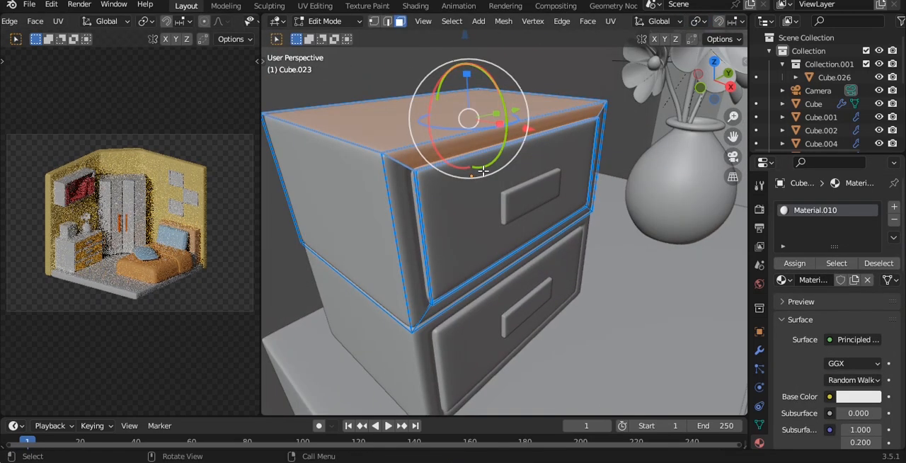
click(483, 171)
key(ctrl+KP_Add)
key(ctrl+KP_Add)
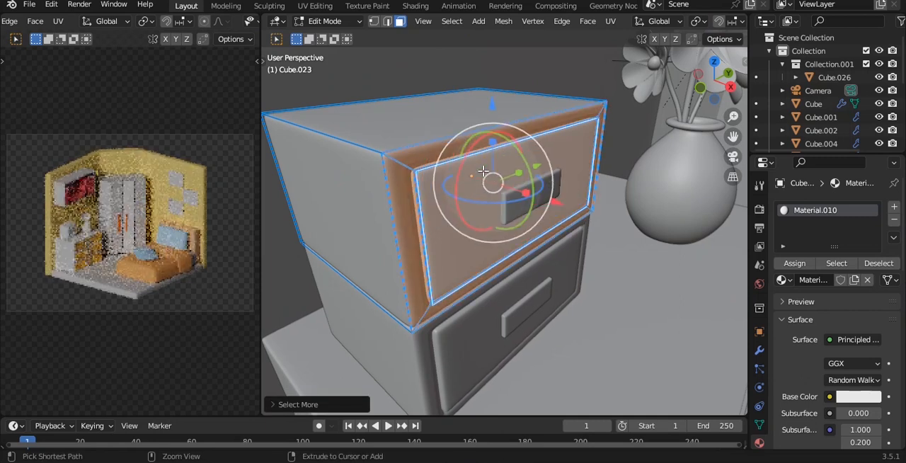
key(ctrl+KP_Subtract)
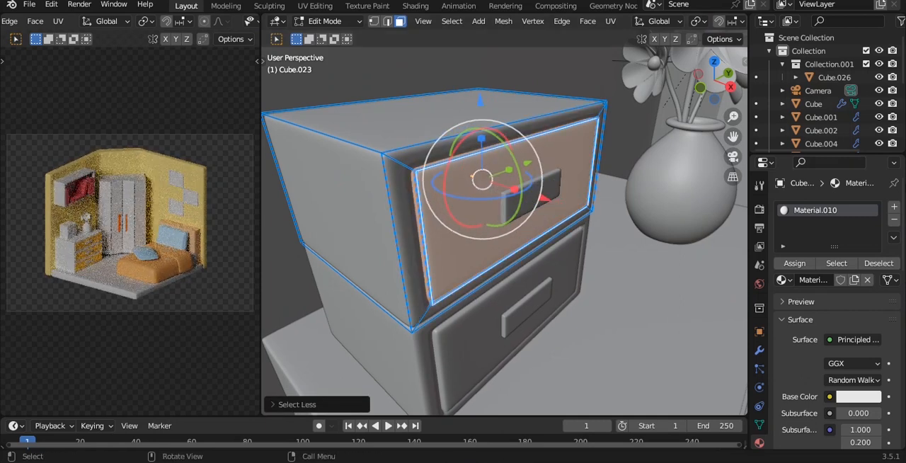
Step: Assign the upper box's selected drawer panel a second material with a light orange base color at full brightness
click(893, 205)
click(832, 301)
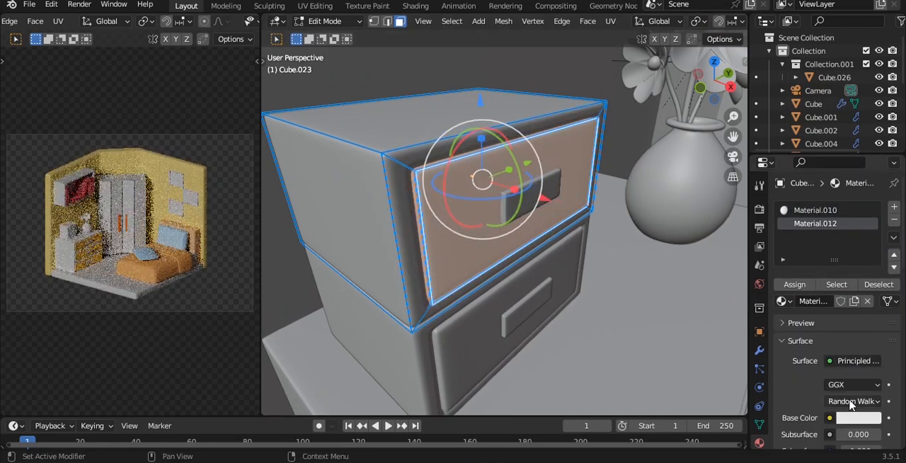
click(856, 419)
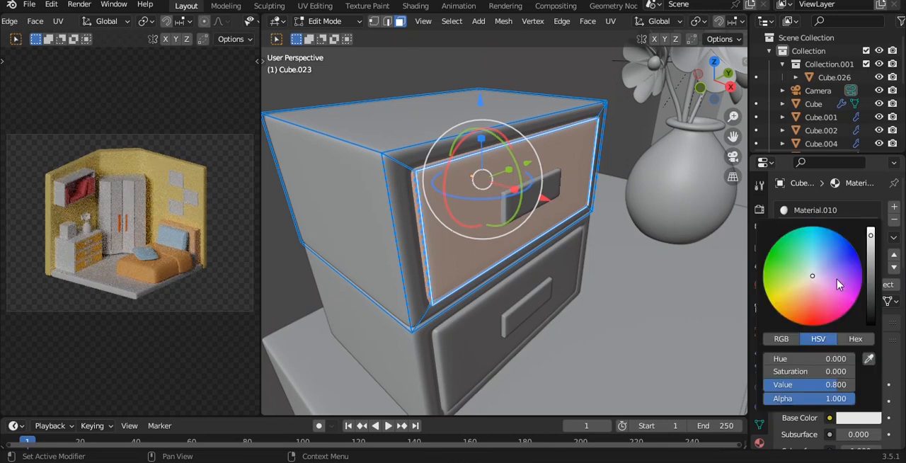
click(871, 232)
click(801, 286)
drag(800, 286, 801, 302)
shift+middle_drag(538, 271, 530, 193)
key(Tab)
Step: Open the lower small box's mesh in Edit Mode and select its front drawer panel faces
click(479, 200)
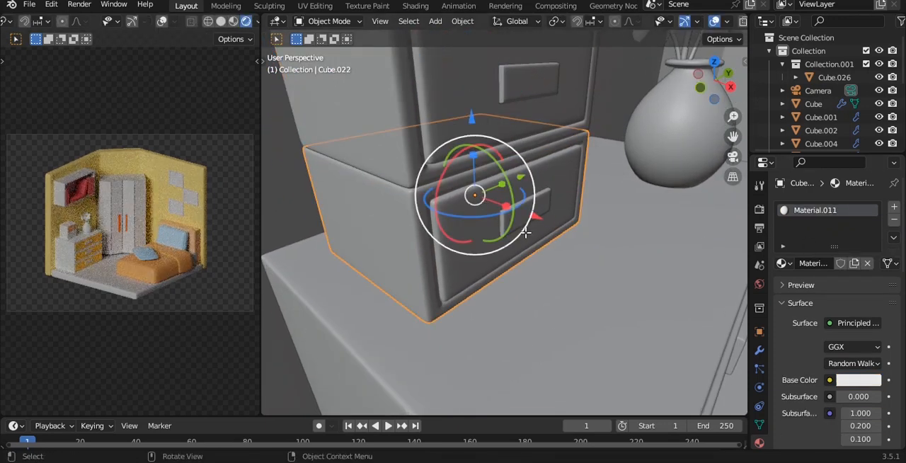
key(Tab)
click(534, 182)
key(ctrl+KP_Add)
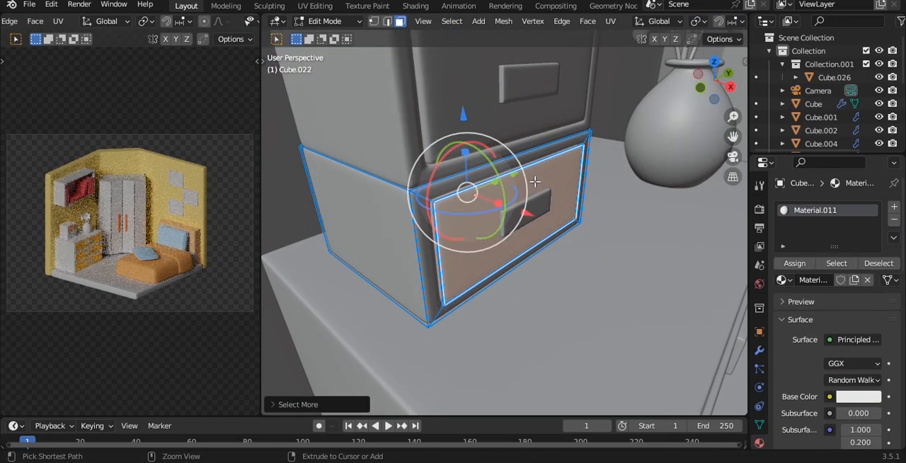
Step: Assign the lower box's selected drawer panel a second material with a light orange base color, and save the file
click(894, 206)
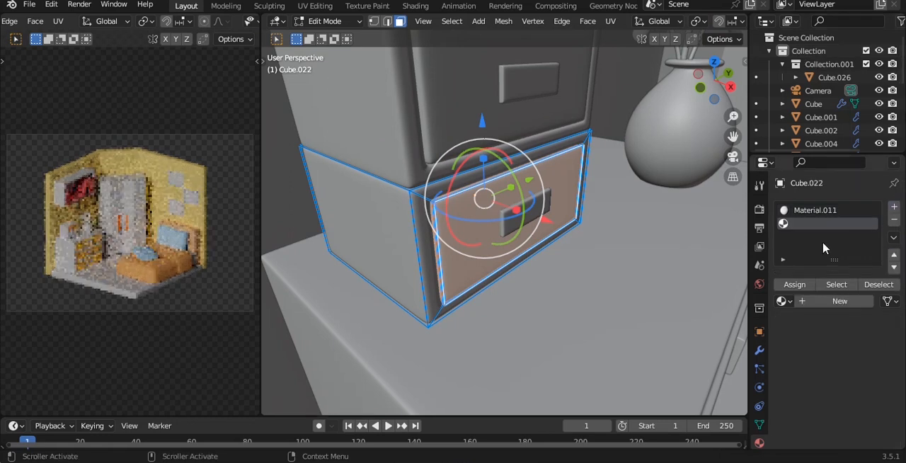
click(835, 302)
click(858, 418)
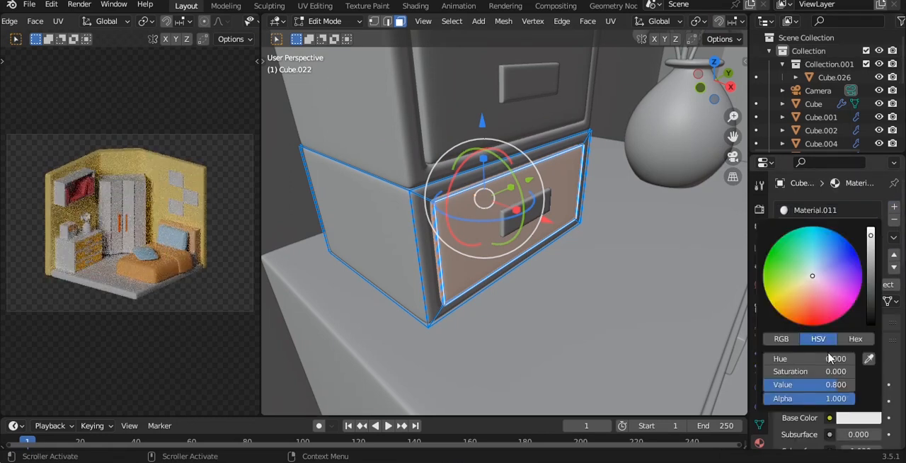
click(871, 232)
drag(806, 287, 799, 298)
key(Tab)
scroll(504, 239, down, 4)
key(alt+a)
key(ctrl+s)
Step: Give the floor slab a new material with a pale pink-peach base color (hue 0.028, saturation 0.571, value 1.000), and save the file
scroll(505, 239, down, 2)
alt+shift+drag(564, 253, 527, 170)
scroll(537, 209, down, 4)
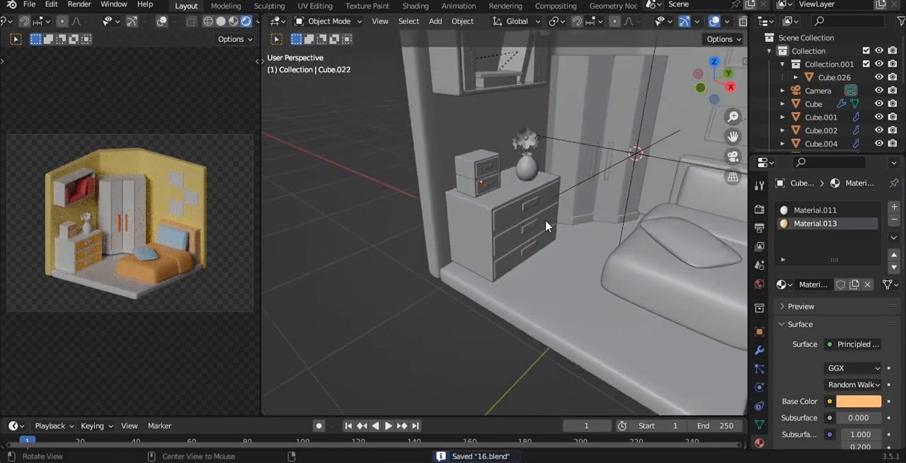
alt+shift+drag(549, 282, 506, 234)
click(486, 248)
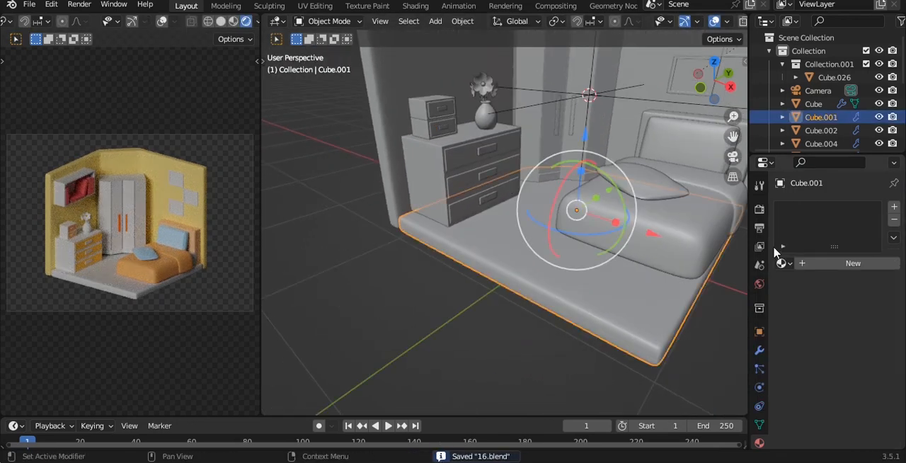
click(814, 263)
click(854, 380)
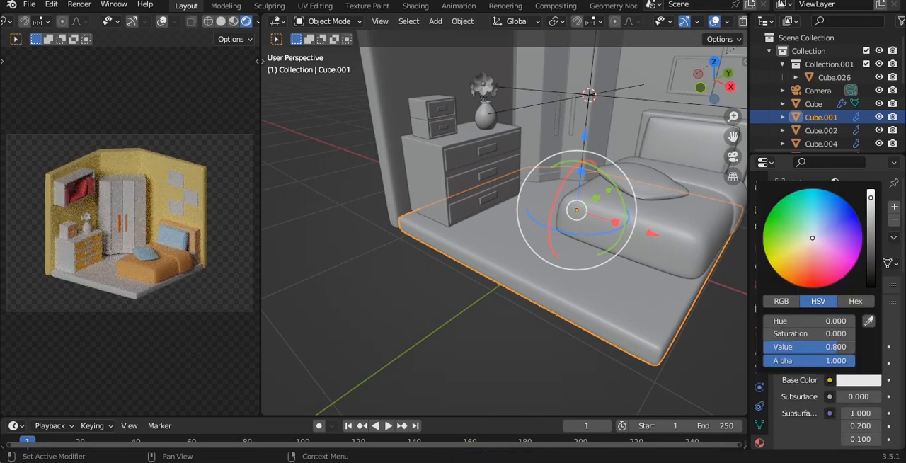
click(808, 252)
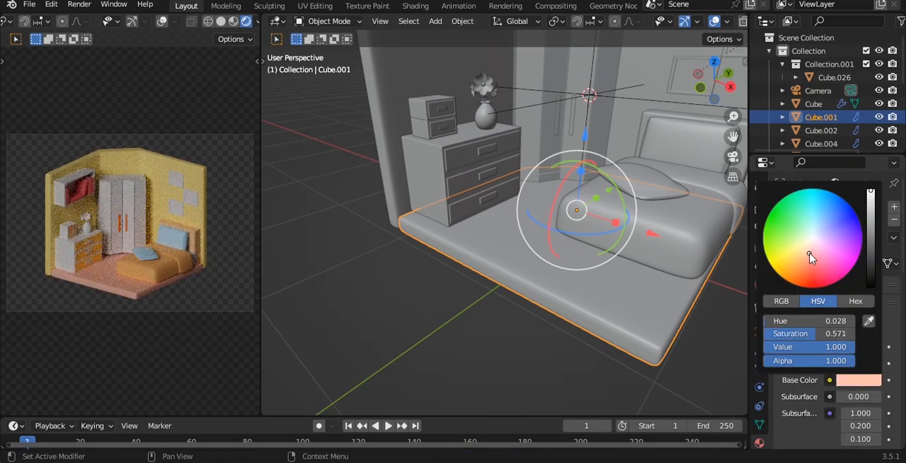
alt+shift+drag(520, 163, 580, 280)
scroll(532, 196, up, 3)
alt+shift+drag(532, 196, 552, 235)
alt+drag(601, 165, 531, 148)
key(ctrl+s)
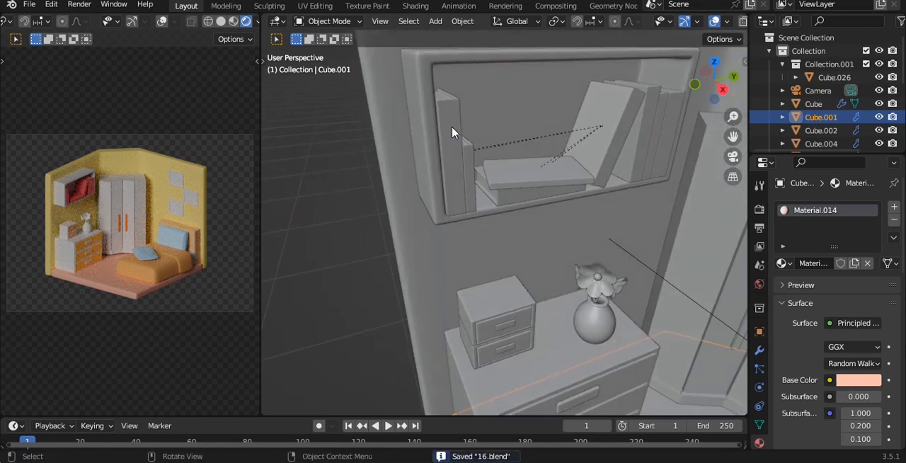
Step: Make the tall leftmost shelf book's cover material single-user and color it orange (hue 0.056, saturation 0.948, value 1.000)
click(457, 134)
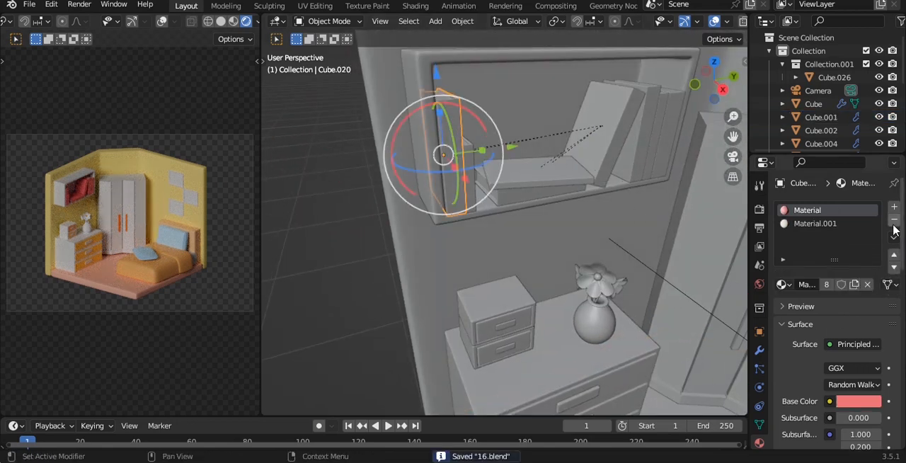
click(826, 283)
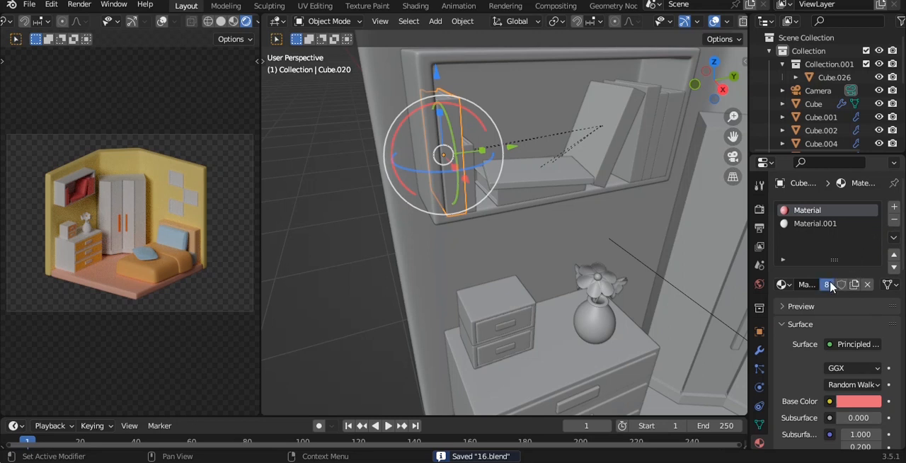
click(857, 401)
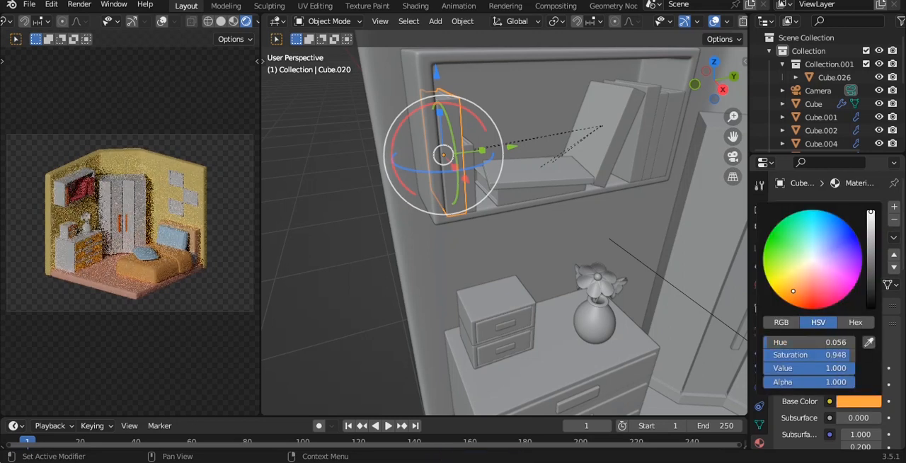
Step: Make the cover material of the shorter book beside the tall one single-user and change its base color to a pink-red tone
click(472, 185)
click(826, 284)
click(858, 400)
drag(815, 286, 813, 295)
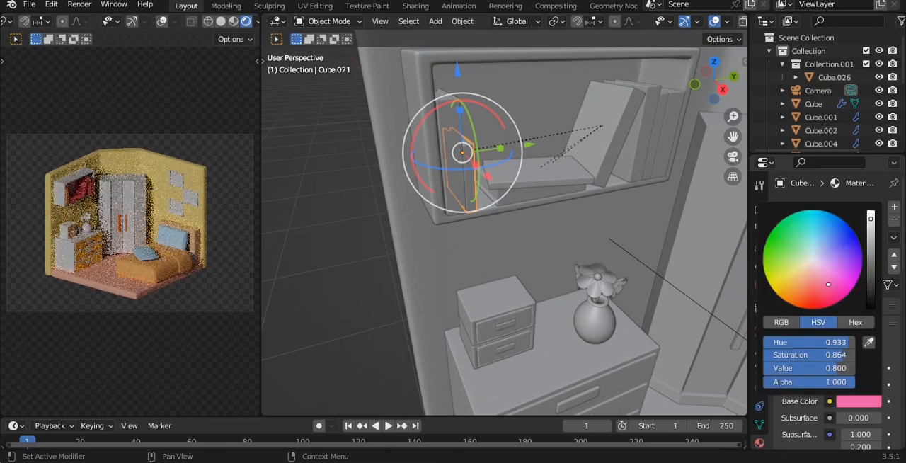
Step: Give each of the two flat stacked books its own copy of the cover material with a blue base color
click(520, 193)
key(KP_Decimal)
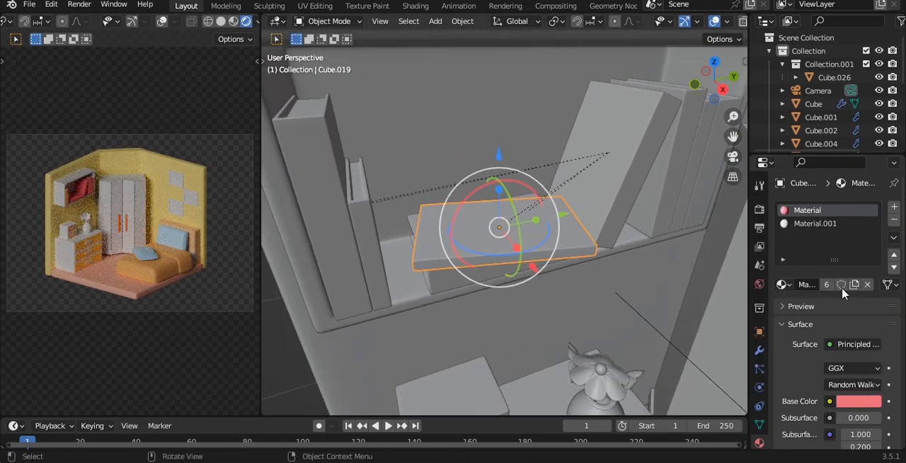
click(858, 400)
click(846, 249)
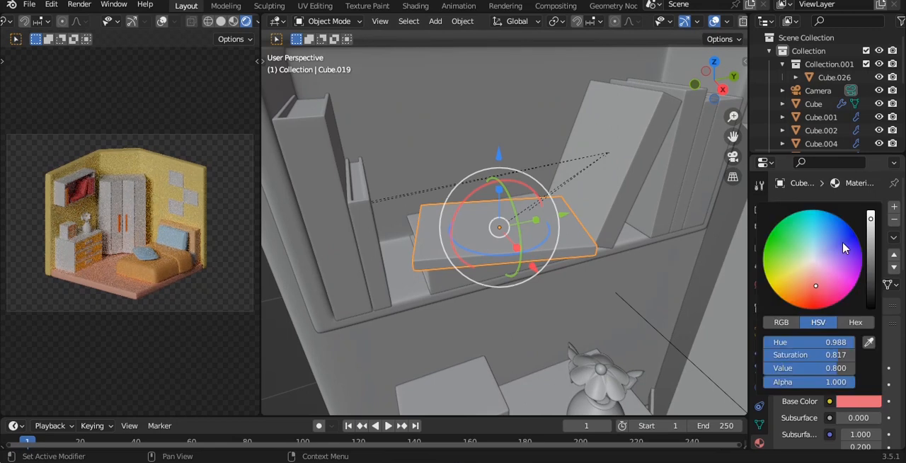
click(536, 308)
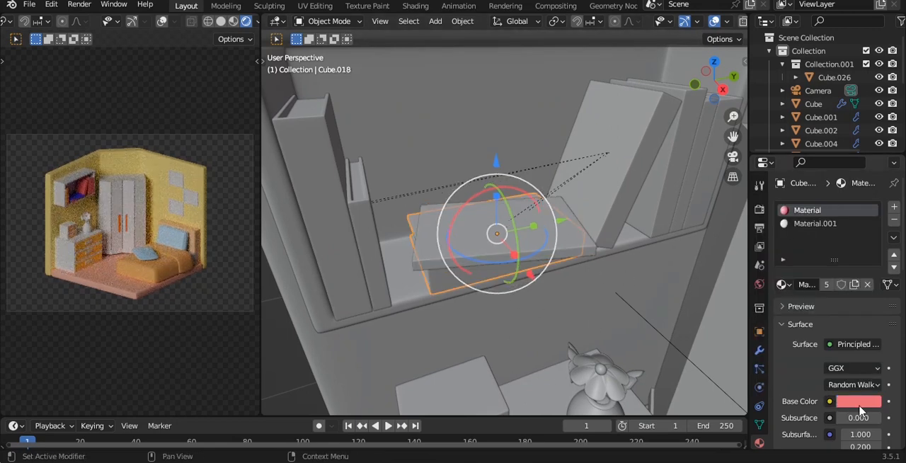
click(857, 401)
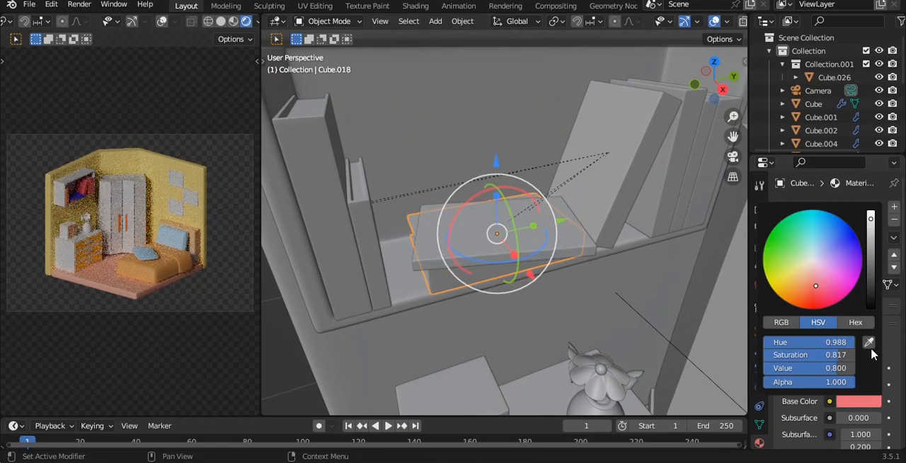
click(848, 247)
Step: Give the leaning book its own cover material in mint green (hue 0.436, saturation 0.639, value 0.800), and save the file
click(606, 208)
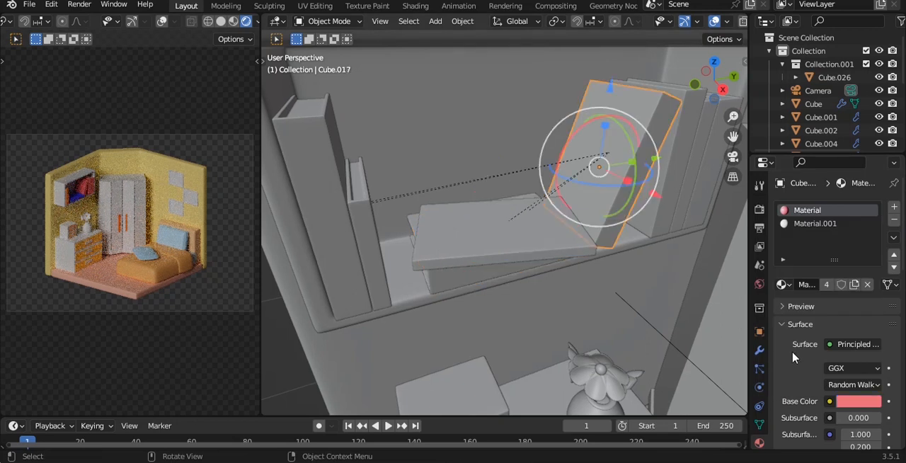
click(857, 401)
click(809, 243)
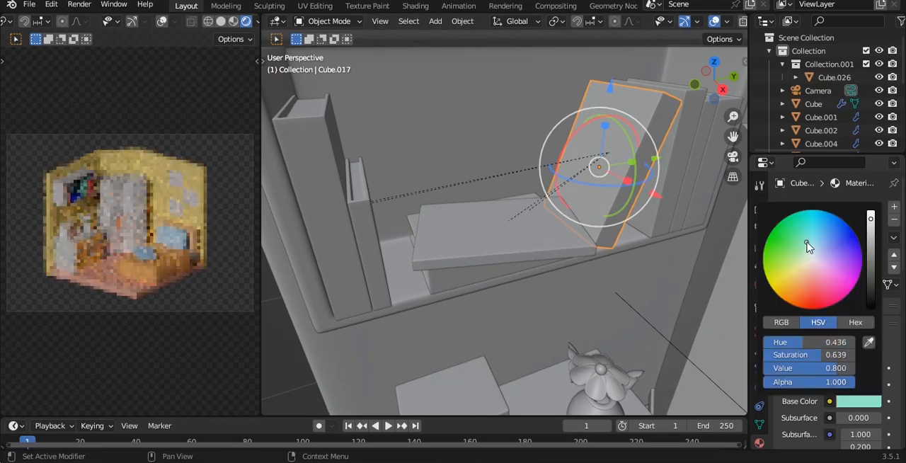
key(ctrl+s)
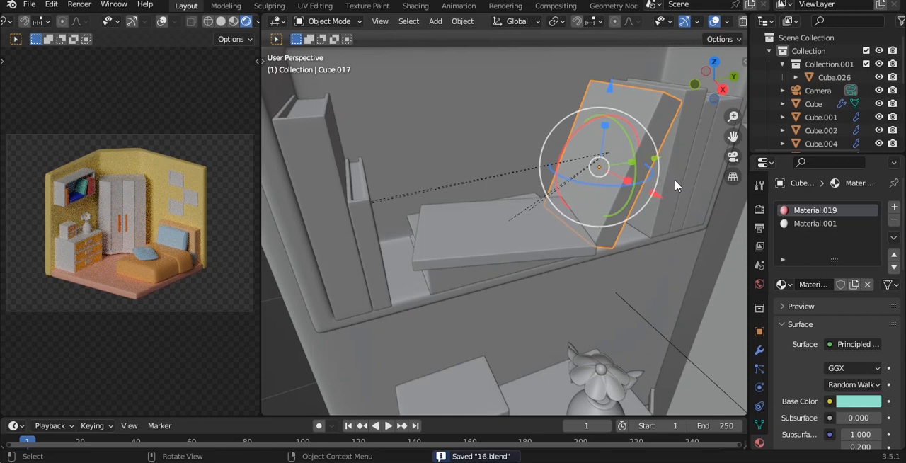
Step: Make the cover material of the upright book behind the leaning one single-user and color it bright green
click(676, 184)
key(KP_Decimal)
click(825, 284)
click(864, 403)
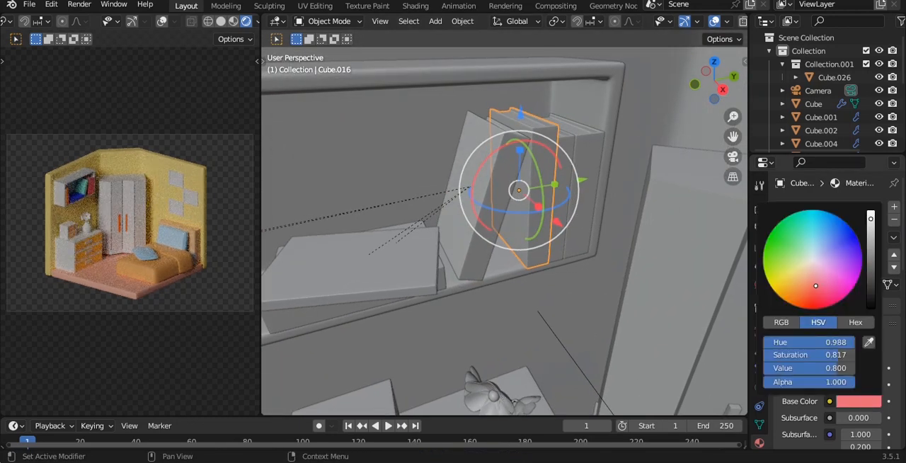
click(774, 257)
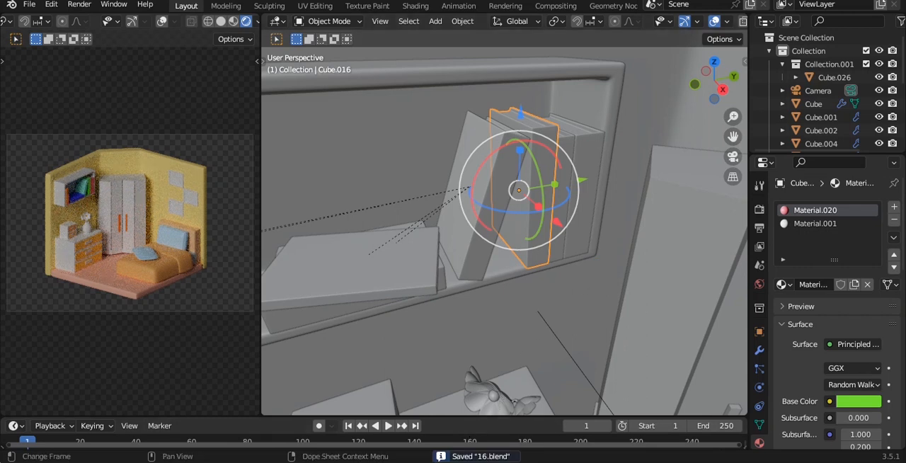